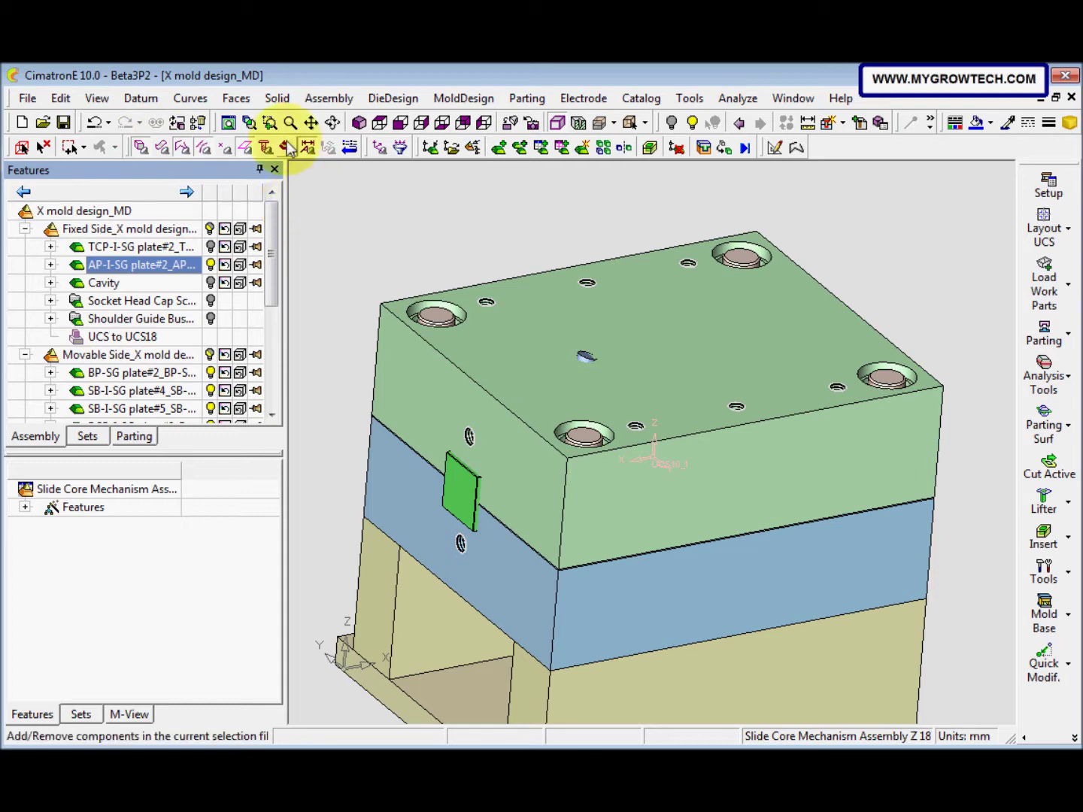
Step: Cut the angled guide pillar with the top planar face of AP-I-SG plate#2, keeping the Cut command running
click(276, 98)
click(301, 364)
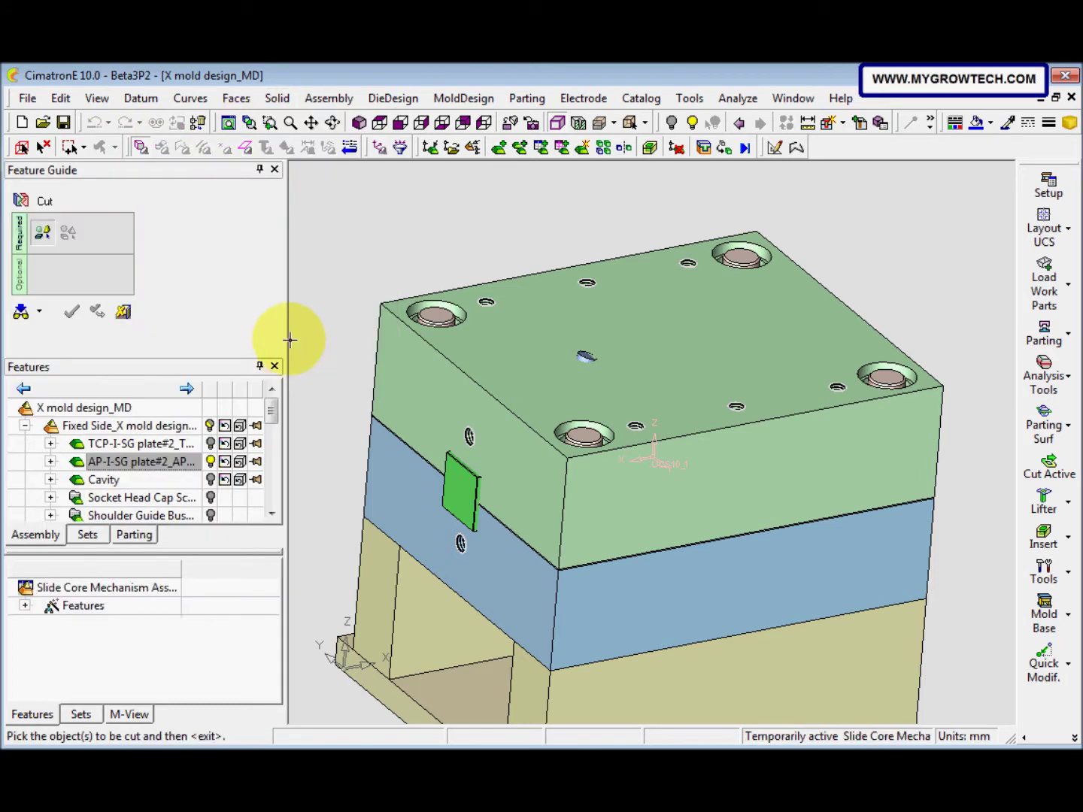
click(586, 354)
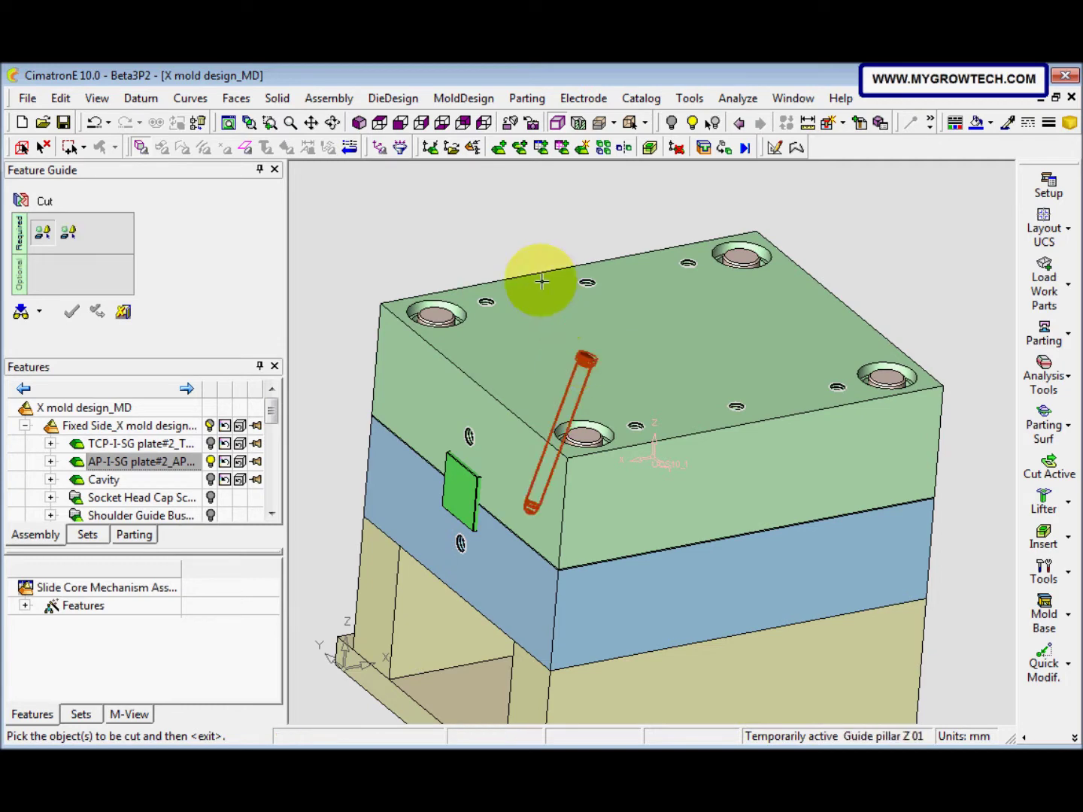
middle_click(535, 254)
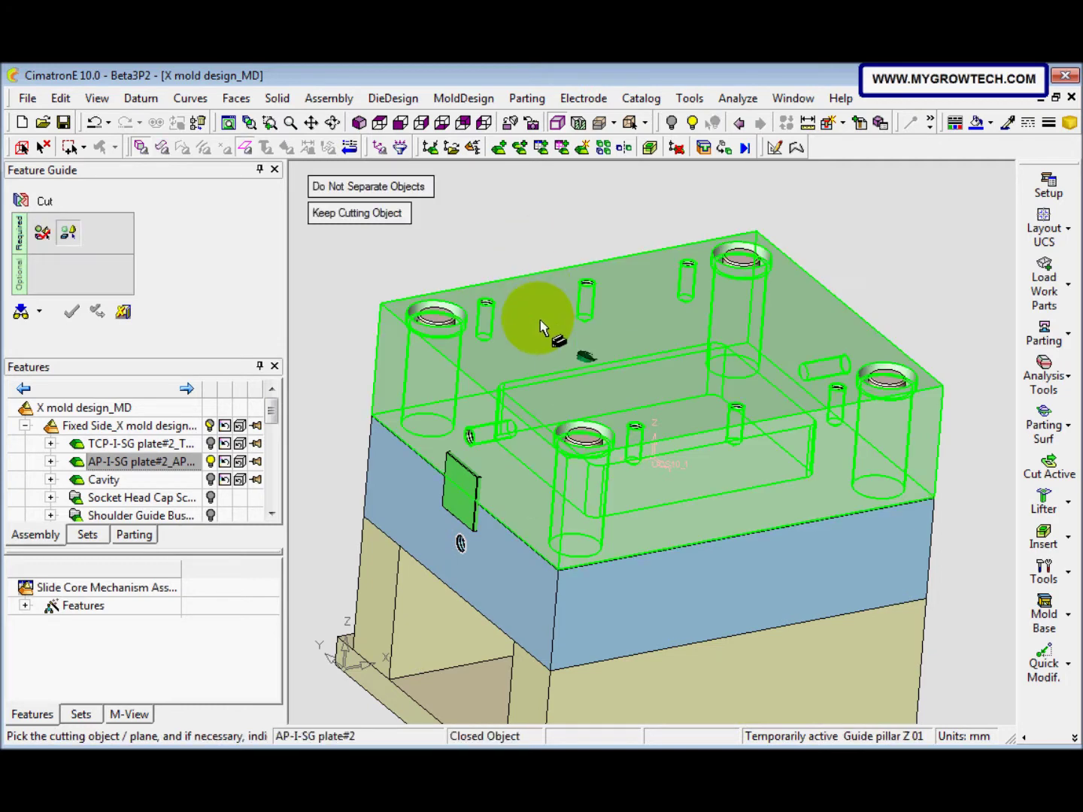
click(163, 150)
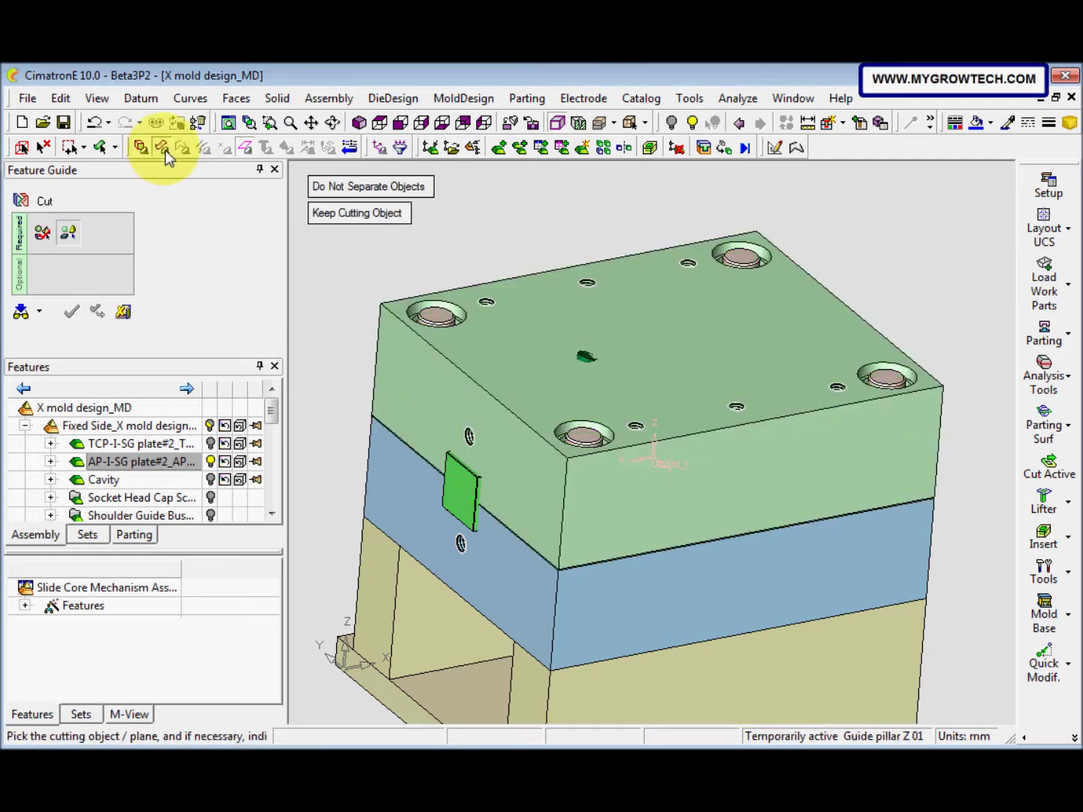
click(532, 343)
click(533, 343)
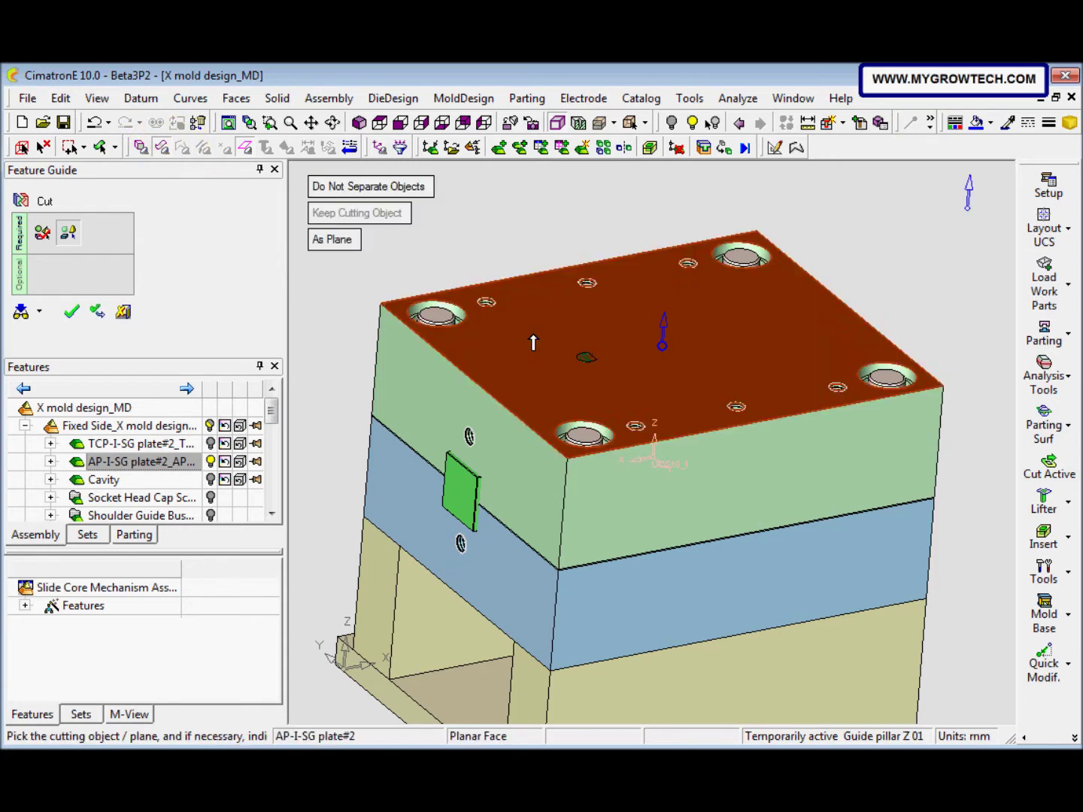
right_click(481, 240)
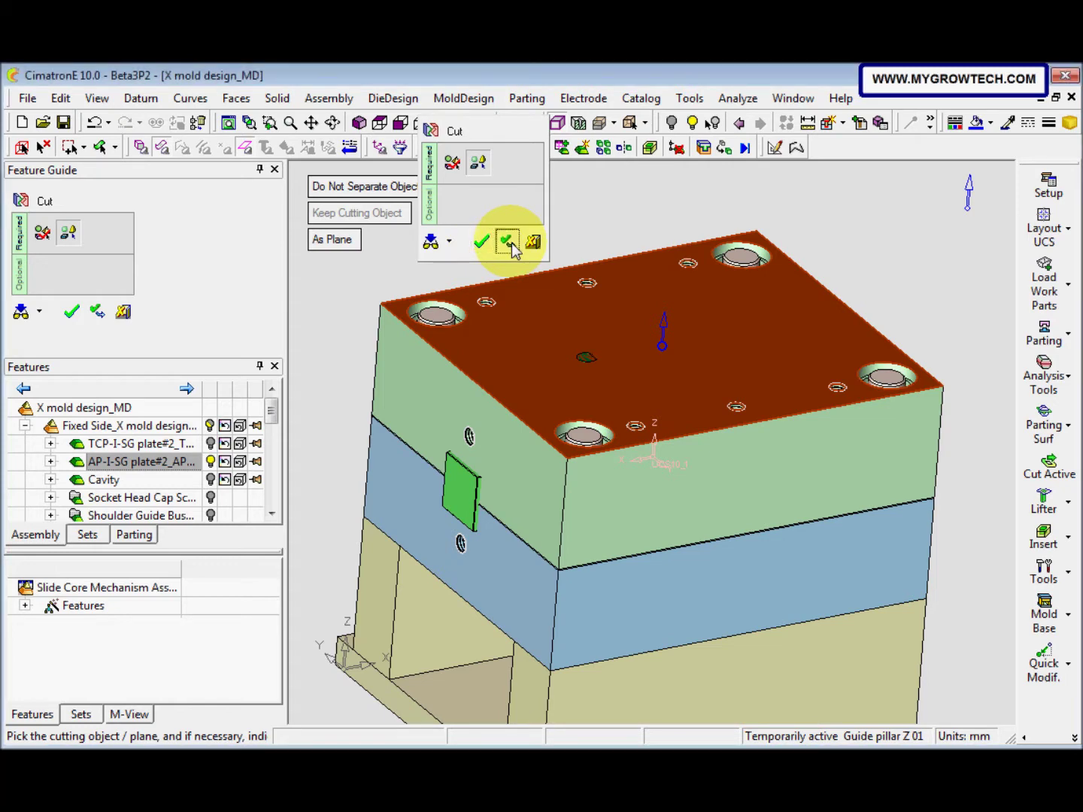
click(510, 242)
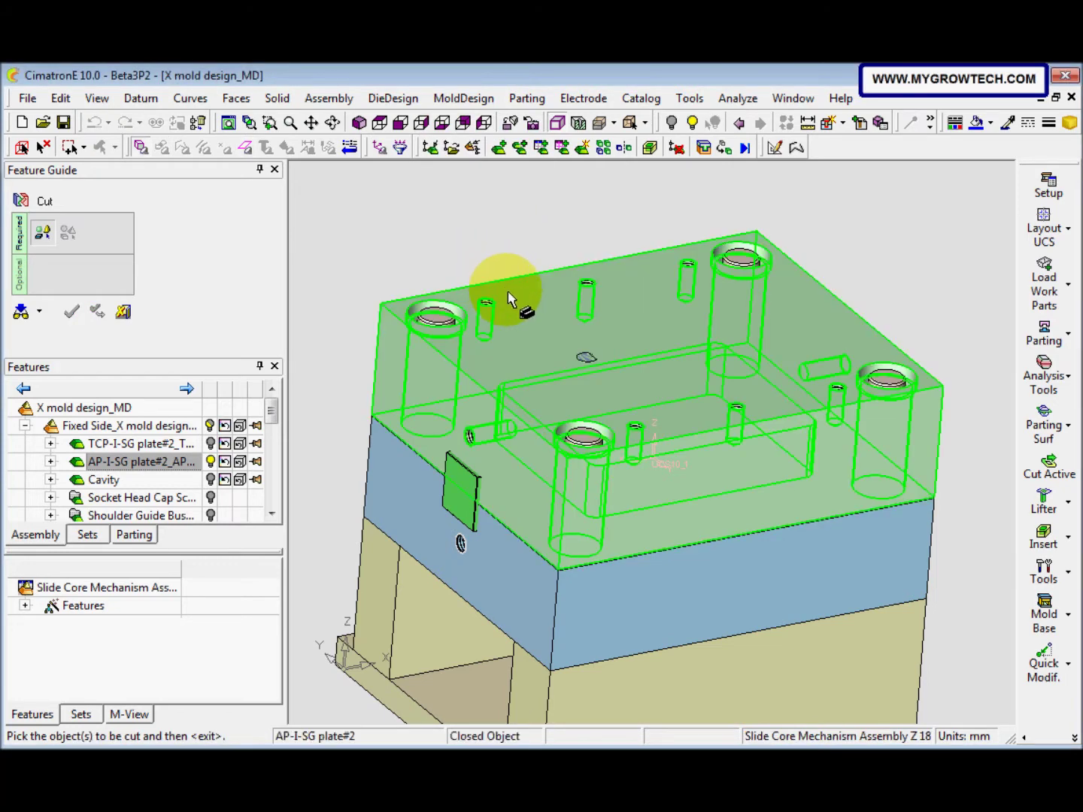
Step: Cut AP-I-SG plate#2 using the angled guide pillar as the cutting object, keeping the pillar
click(525, 362)
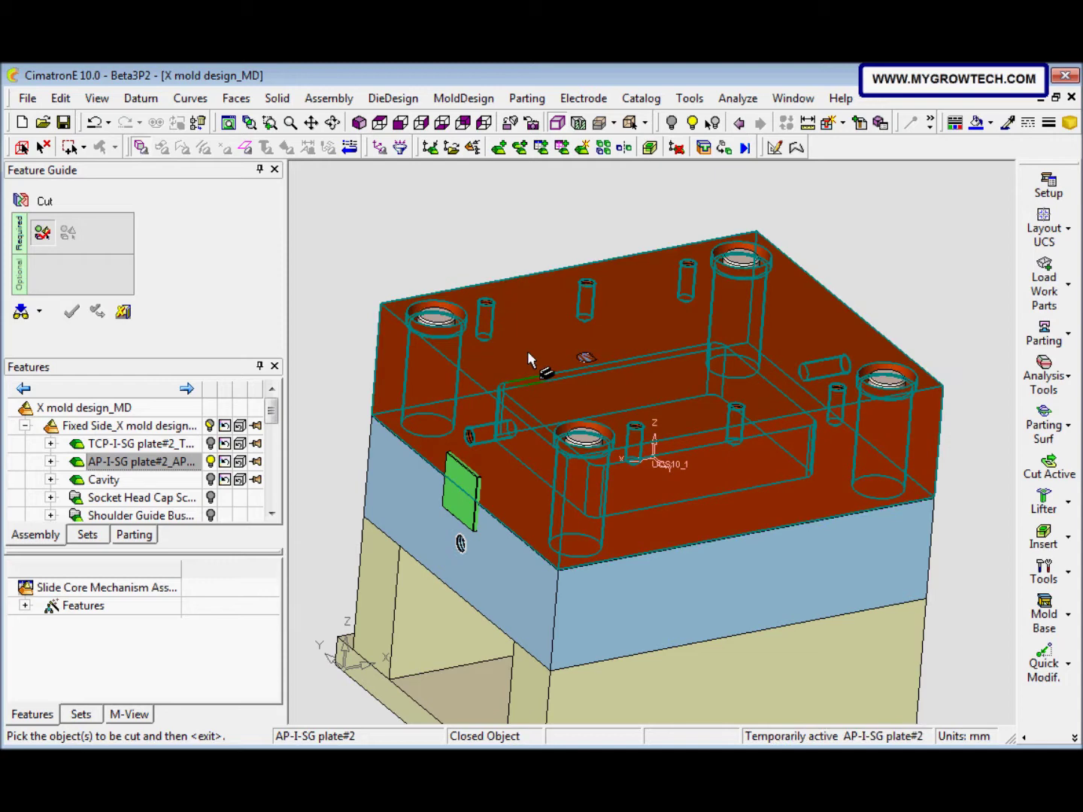
middle_click(498, 261)
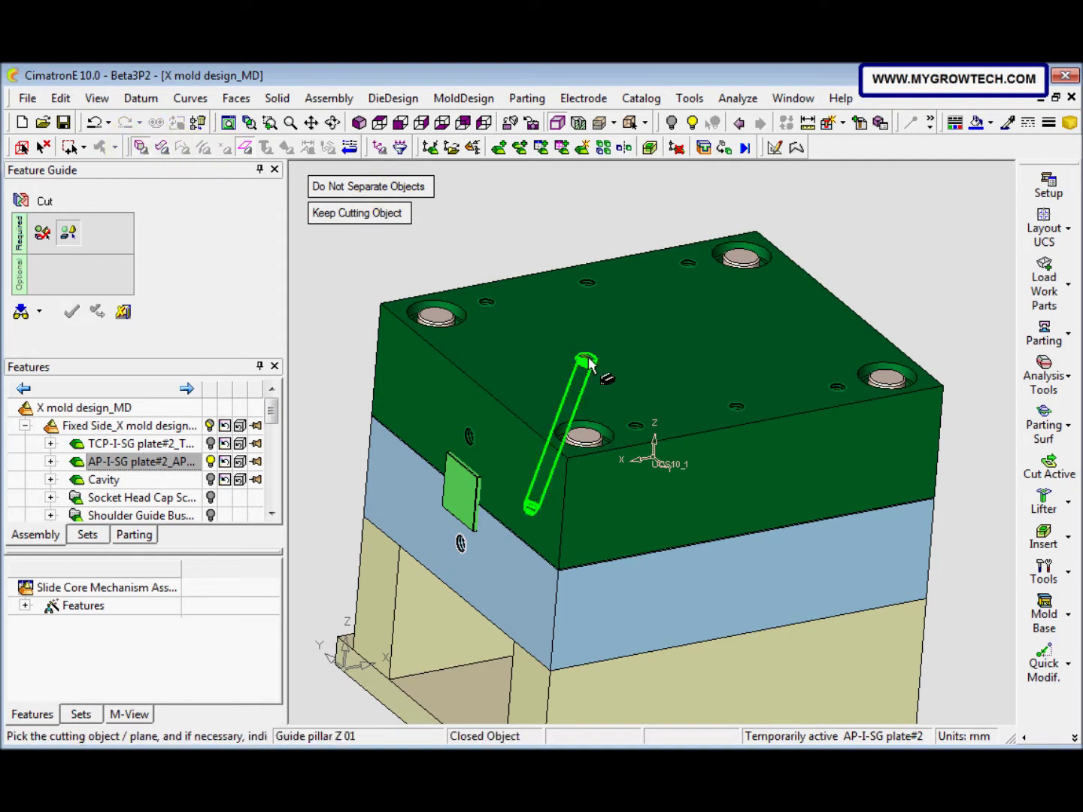
click(587, 363)
middle_click(505, 259)
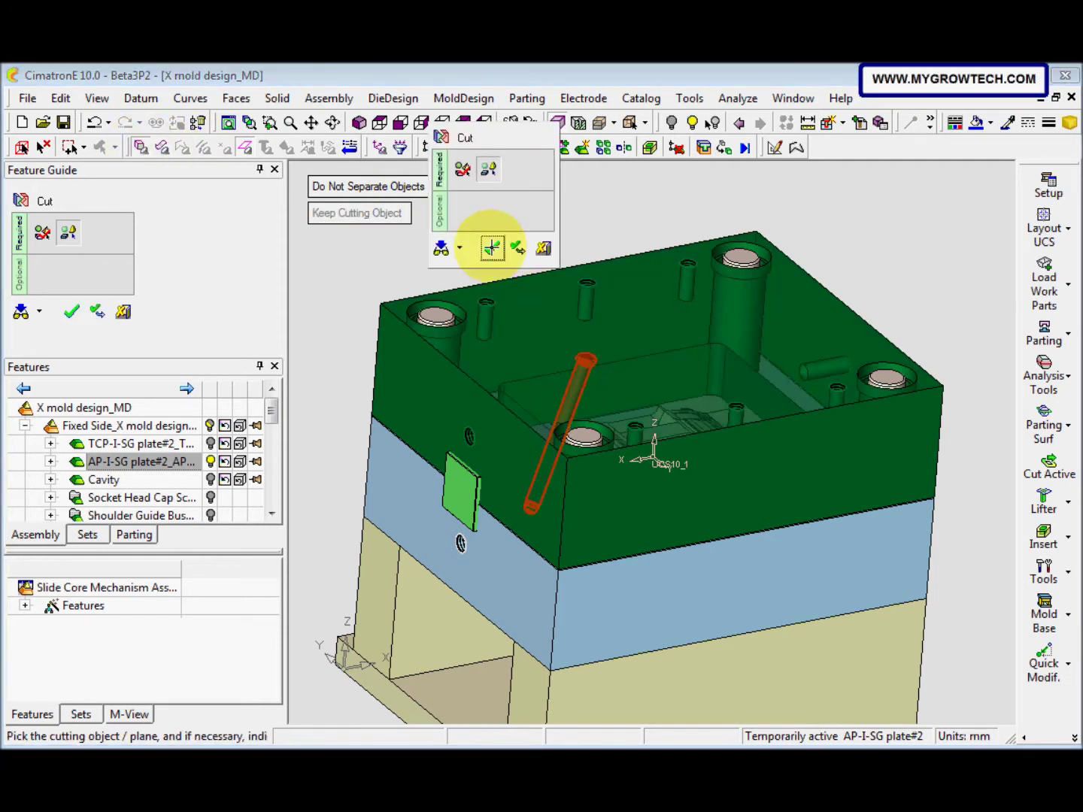
click(517, 250)
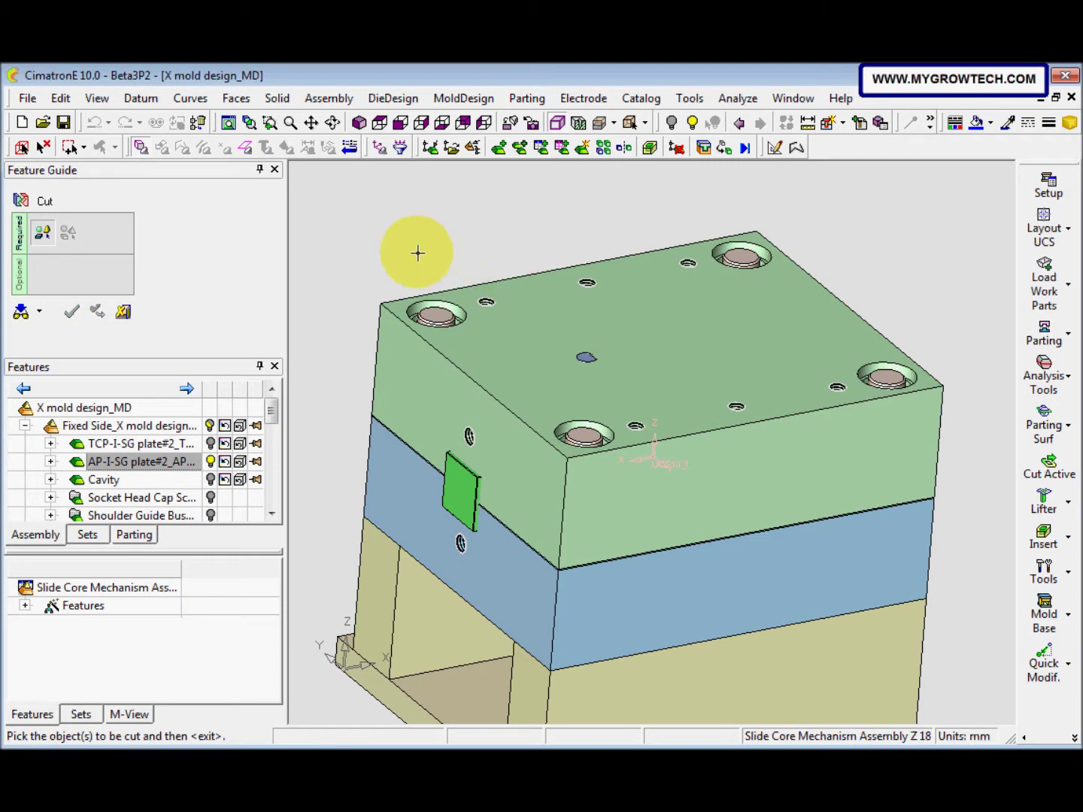
Step: Hide AP-I-SG plate#2 and cut the slide with the angled guide pillar, keeping the pillar
click(210, 462)
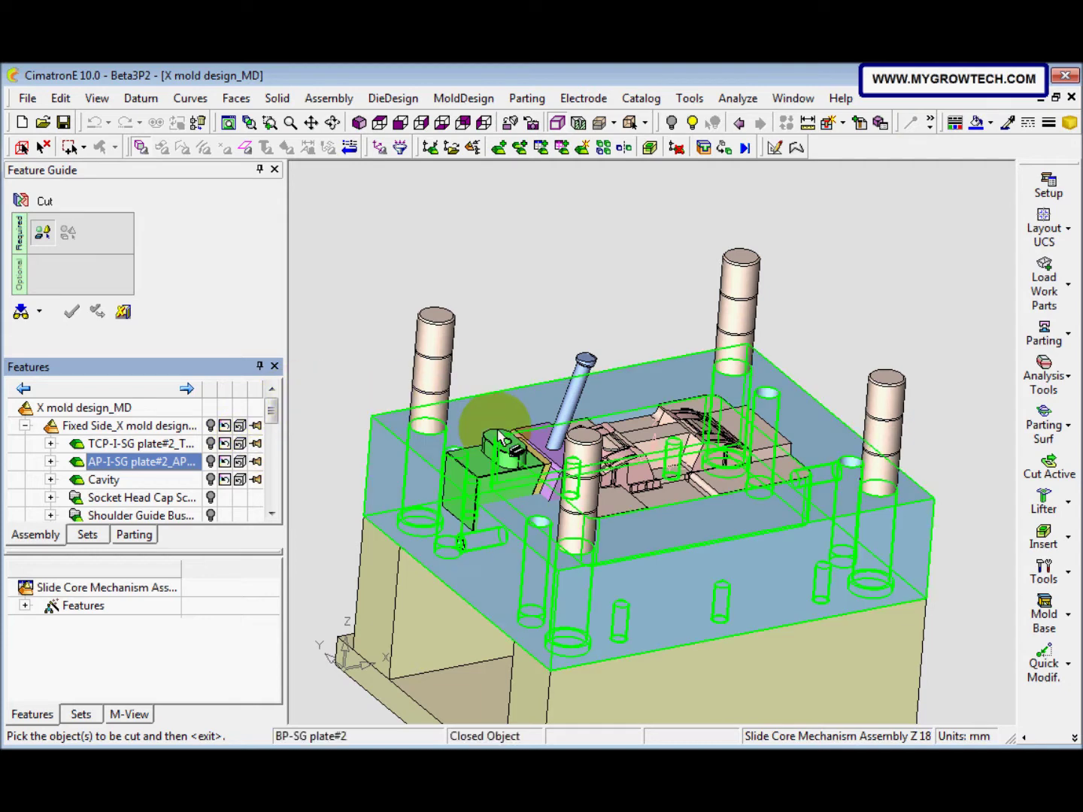
click(556, 468)
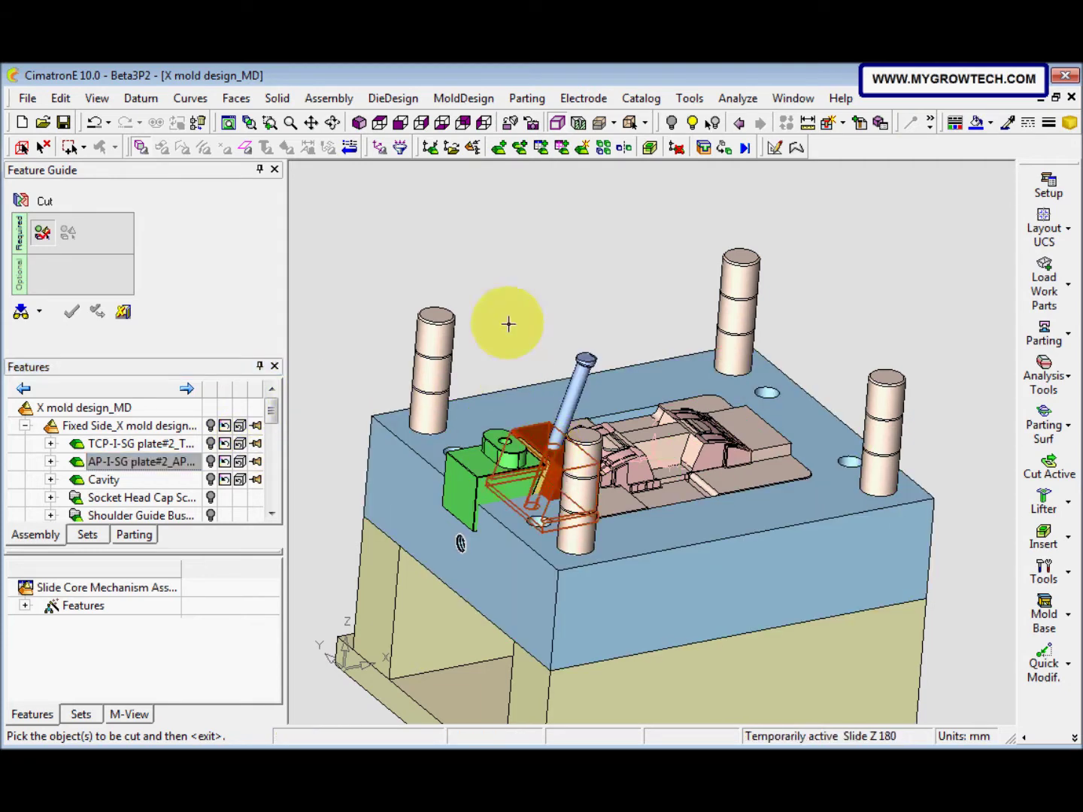
middle_click(509, 308)
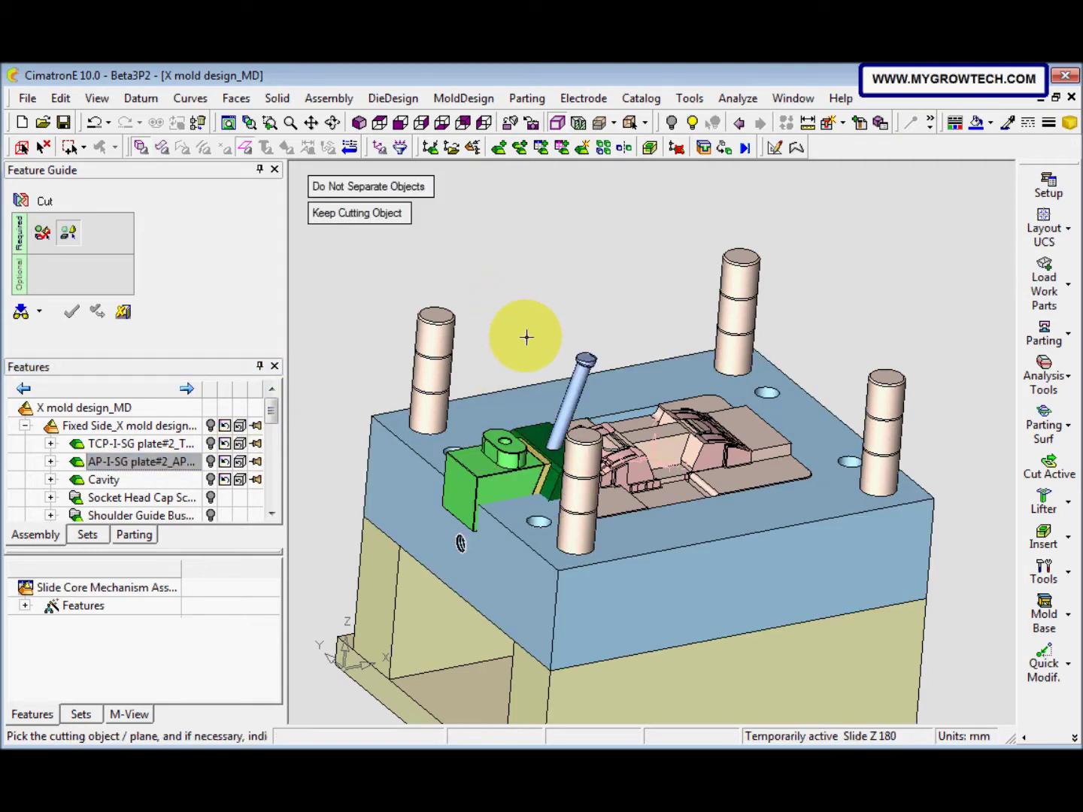
click(592, 367)
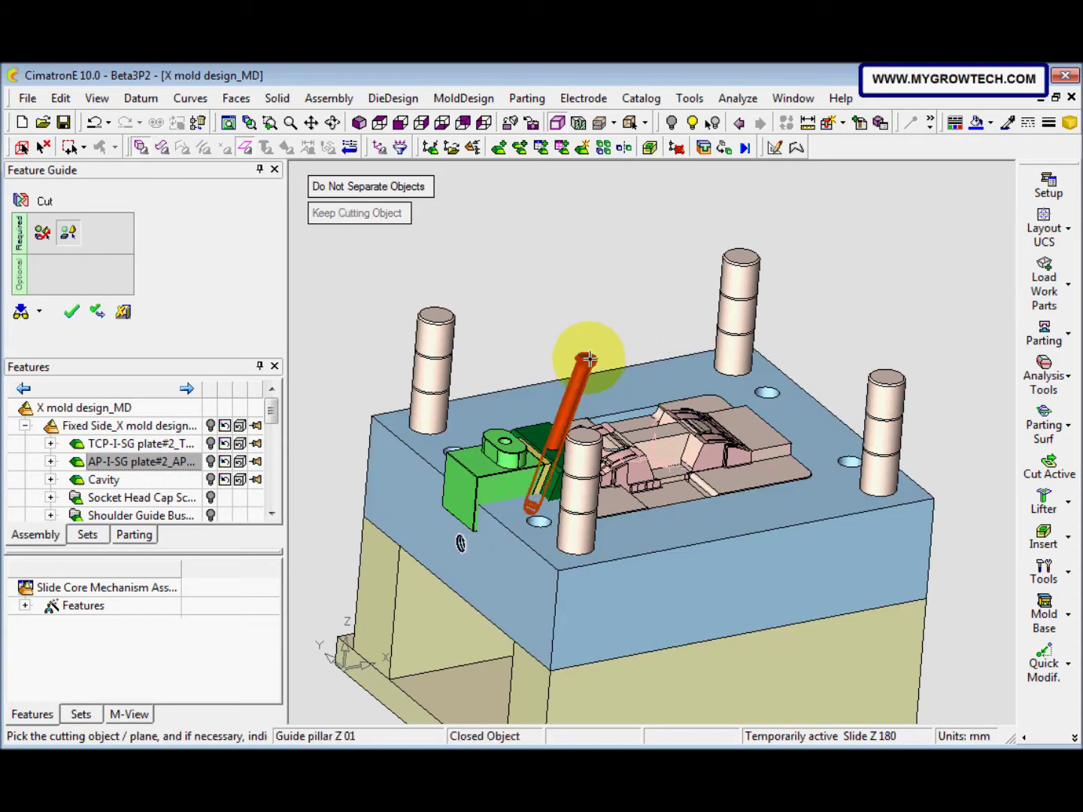
middle_click(567, 303)
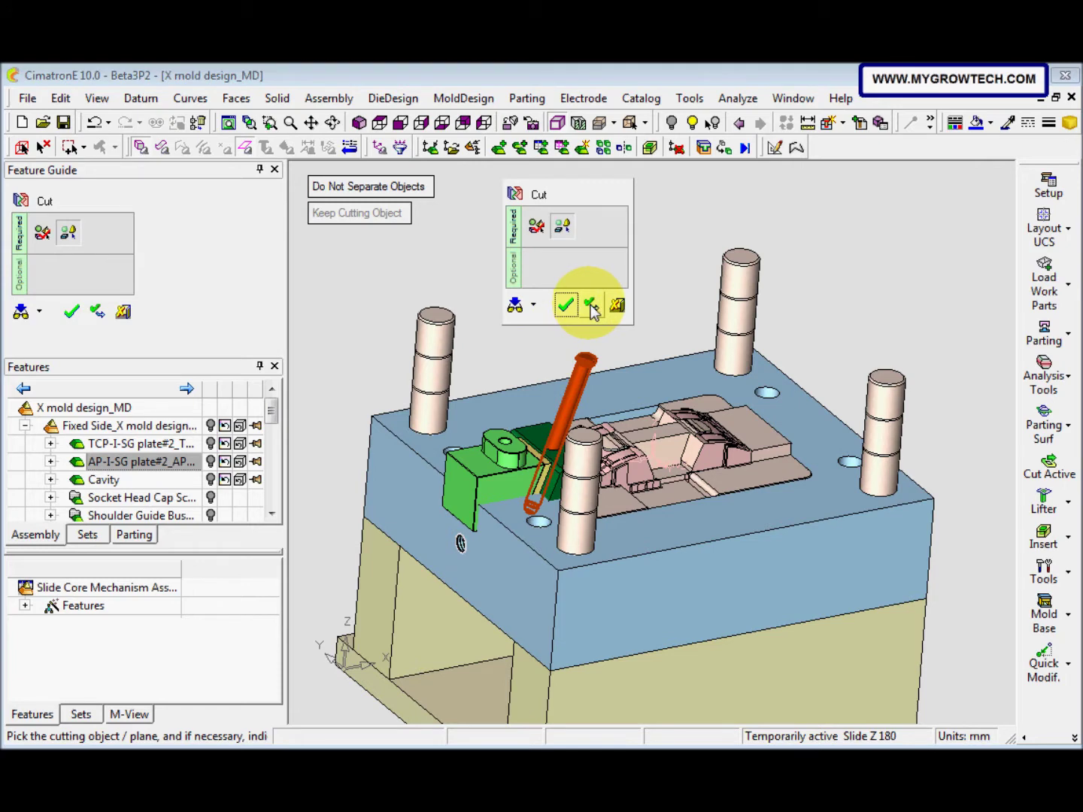
click(593, 308)
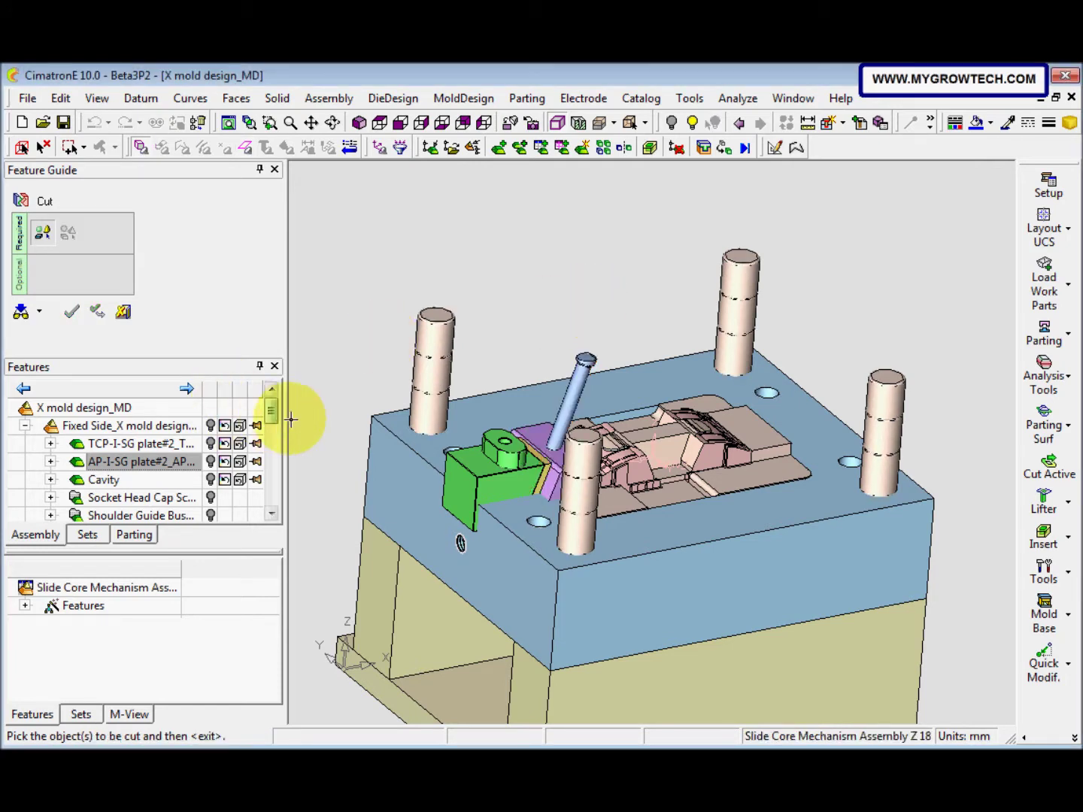
Step: Show the Cavity and cut it with the angled guide pillar, keeping the pillar, and finish the Cut command
click(143, 479)
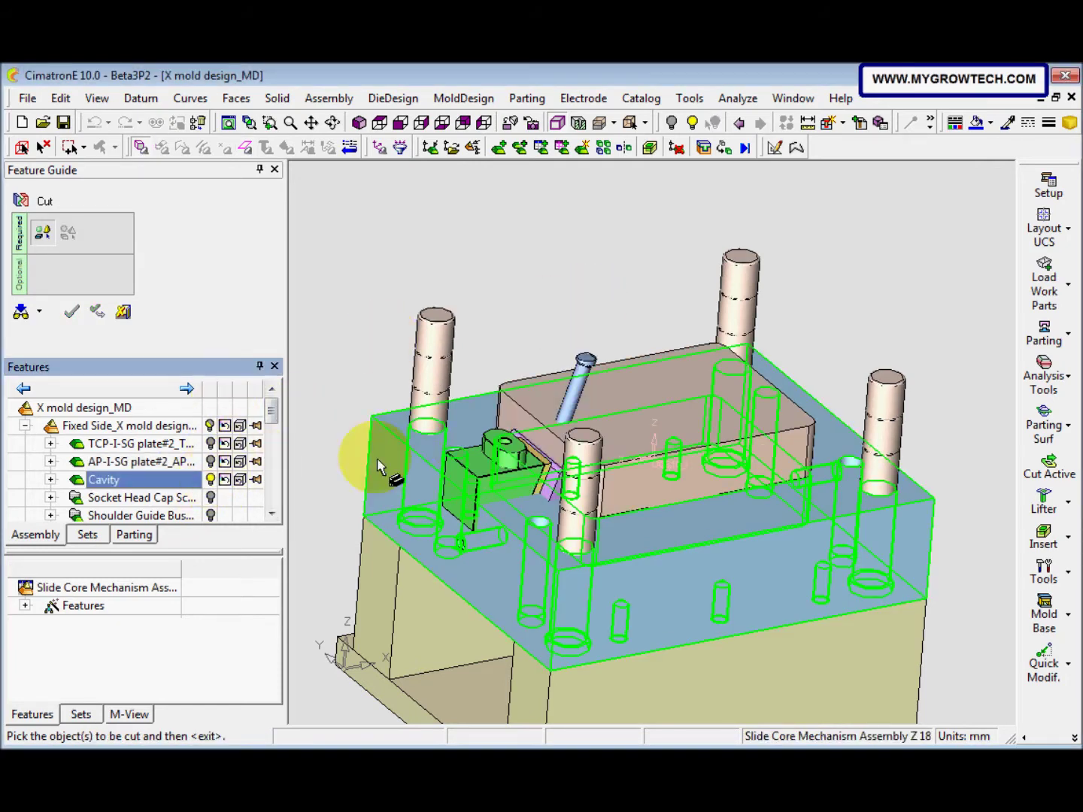
click(628, 377)
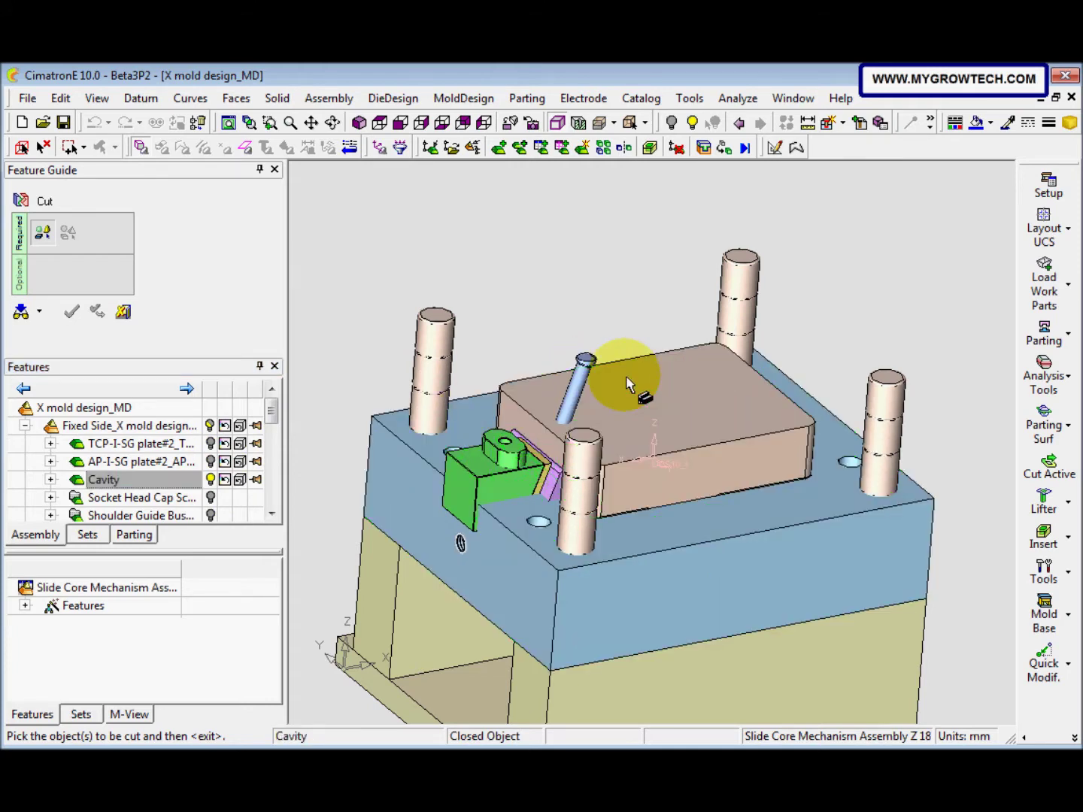
middle_click(571, 295)
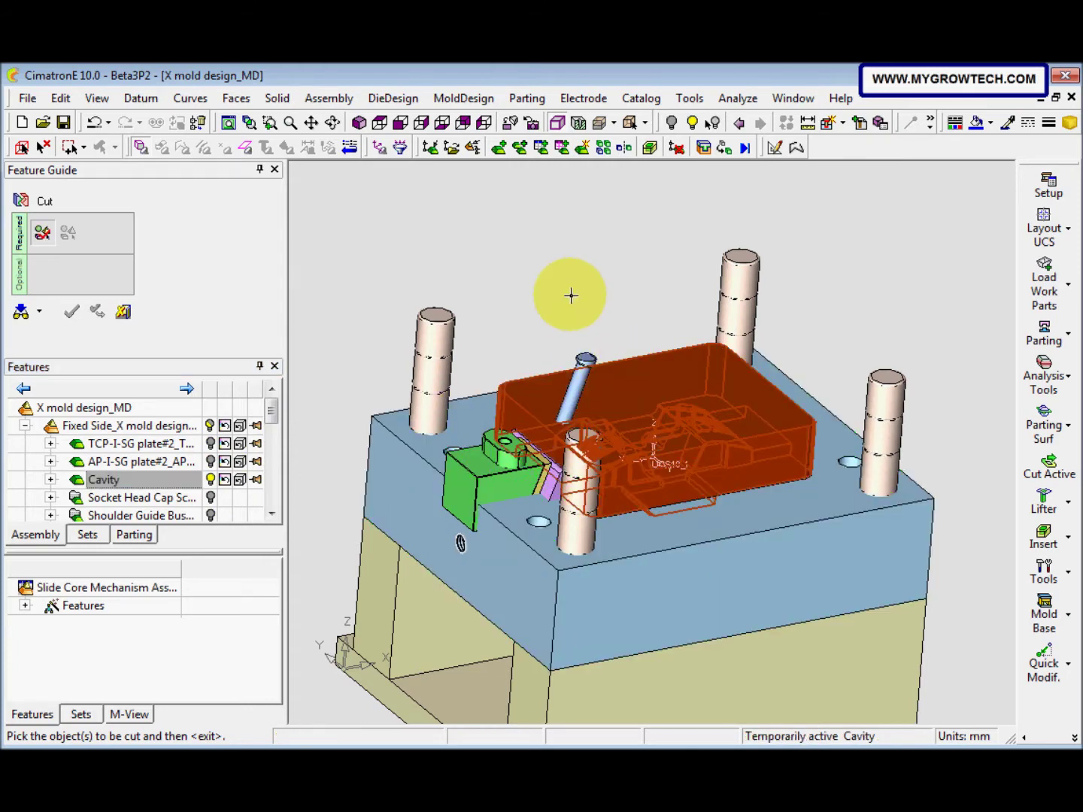
click(585, 375)
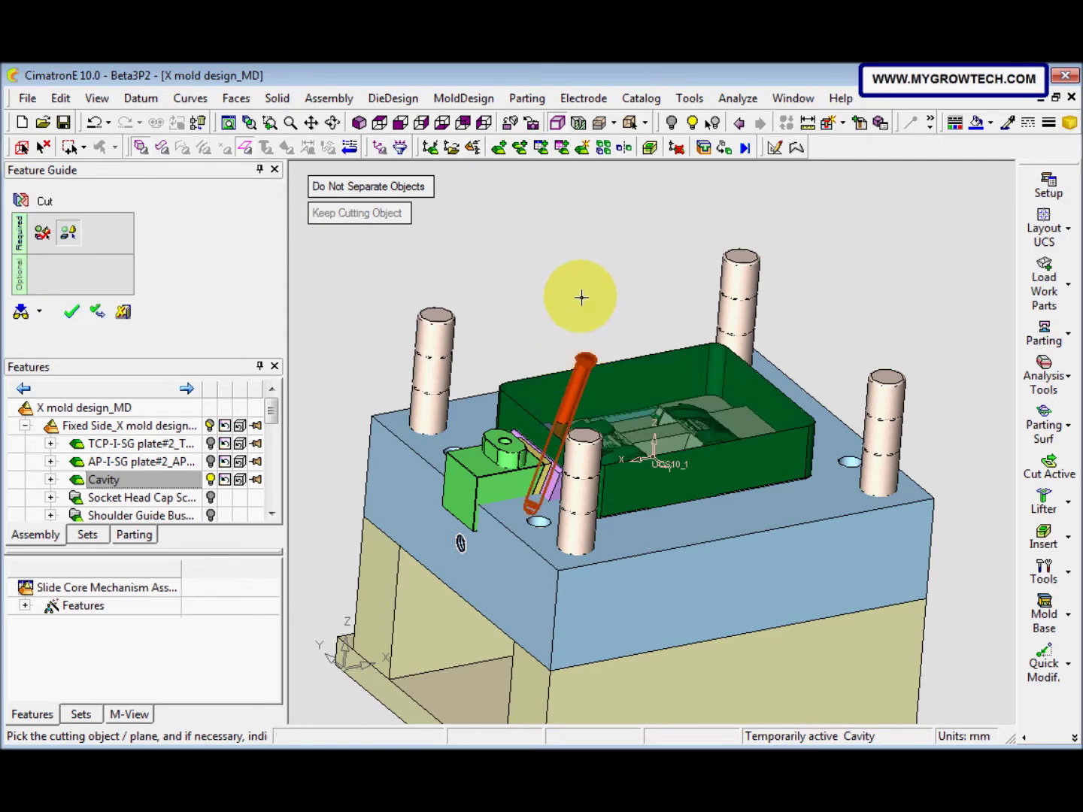
middle_click(587, 294)
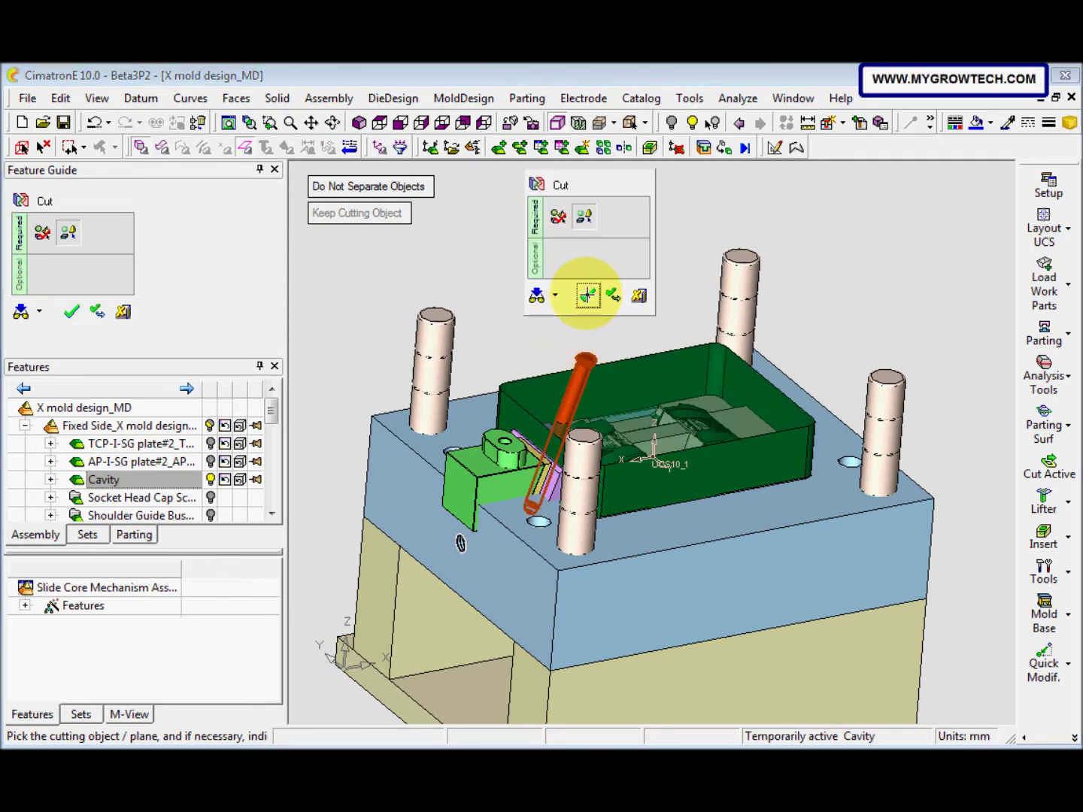
click(596, 304)
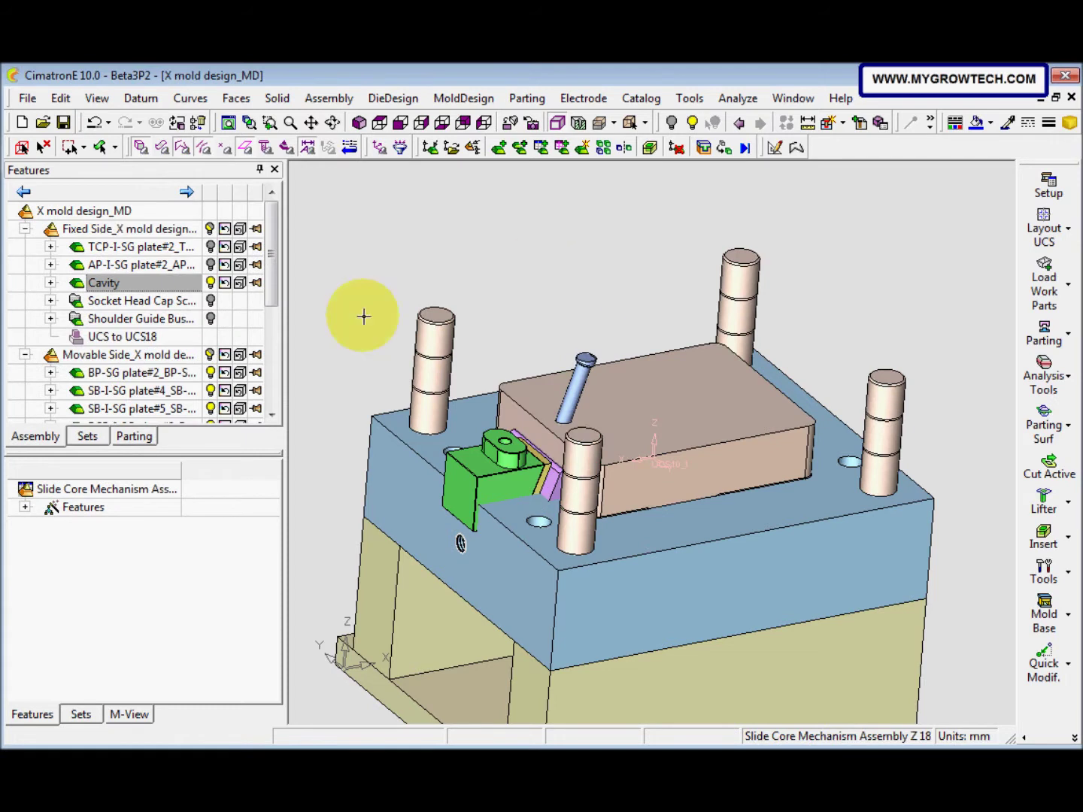
Step: Hide the Cavity and activate the Core part for editing in the assembly
click(210, 283)
middle_drag(509, 506, 447, 564)
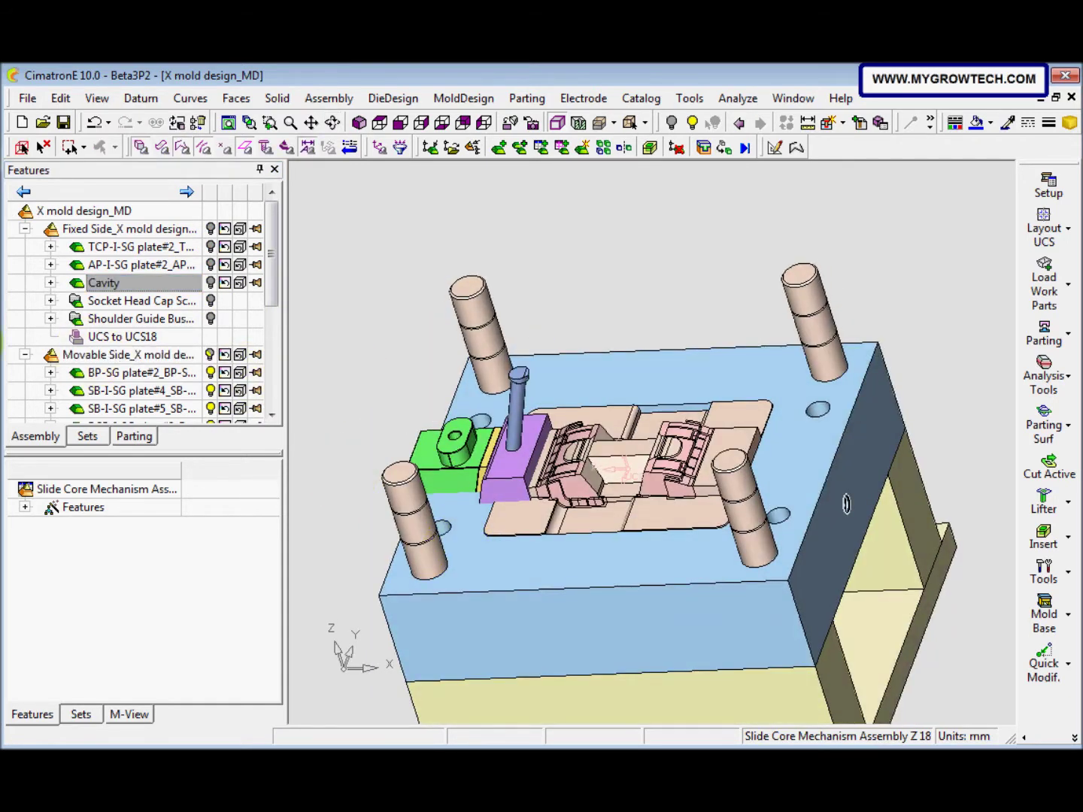
scroll(143, 316, down, 2)
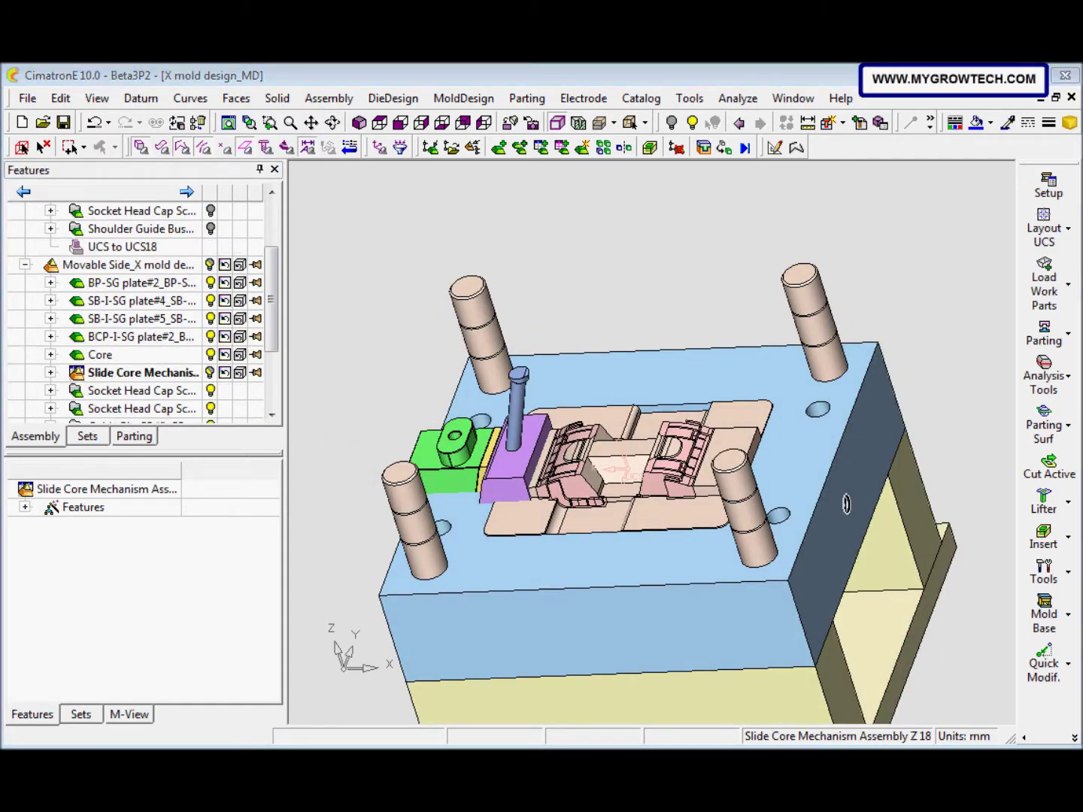
click(150, 357)
double_click(150, 355)
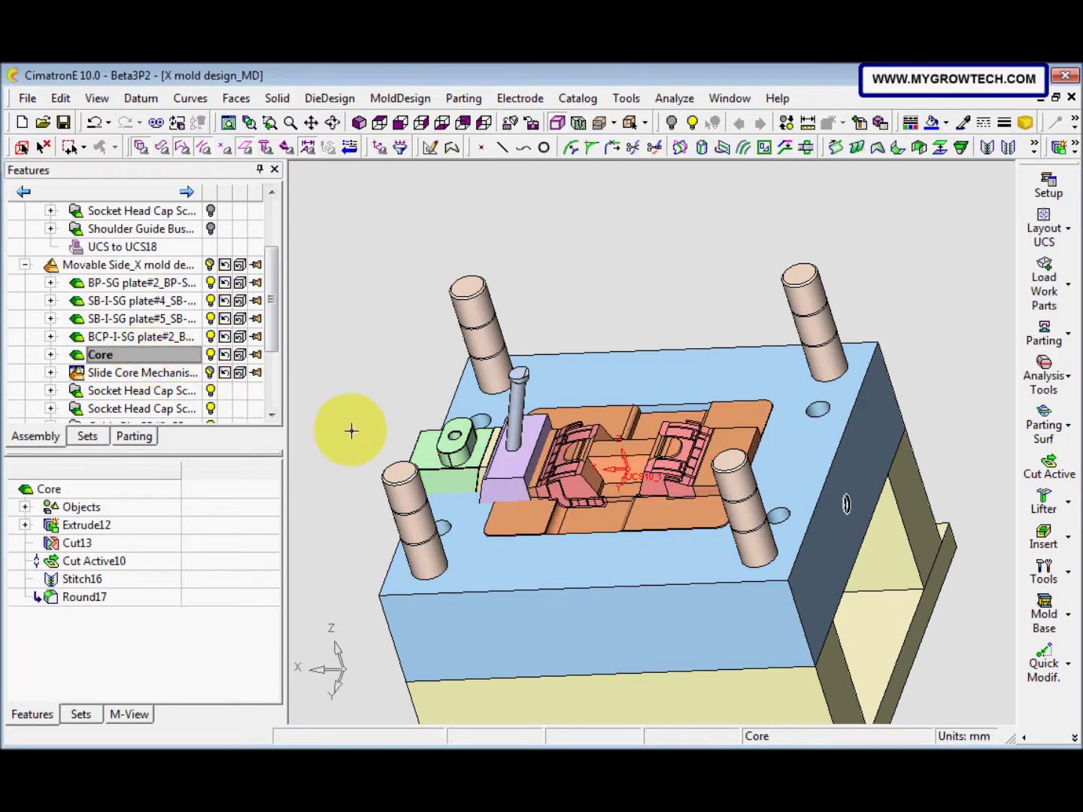
Step: Create a chained composite curve in the Core from the edges of the slide face nearest the molding area
mouse_move(428, 497)
ctrl+mouse_down()
mouse_move(449, 492)
mouse_move(434, 522)
ctrl+mouse_up()
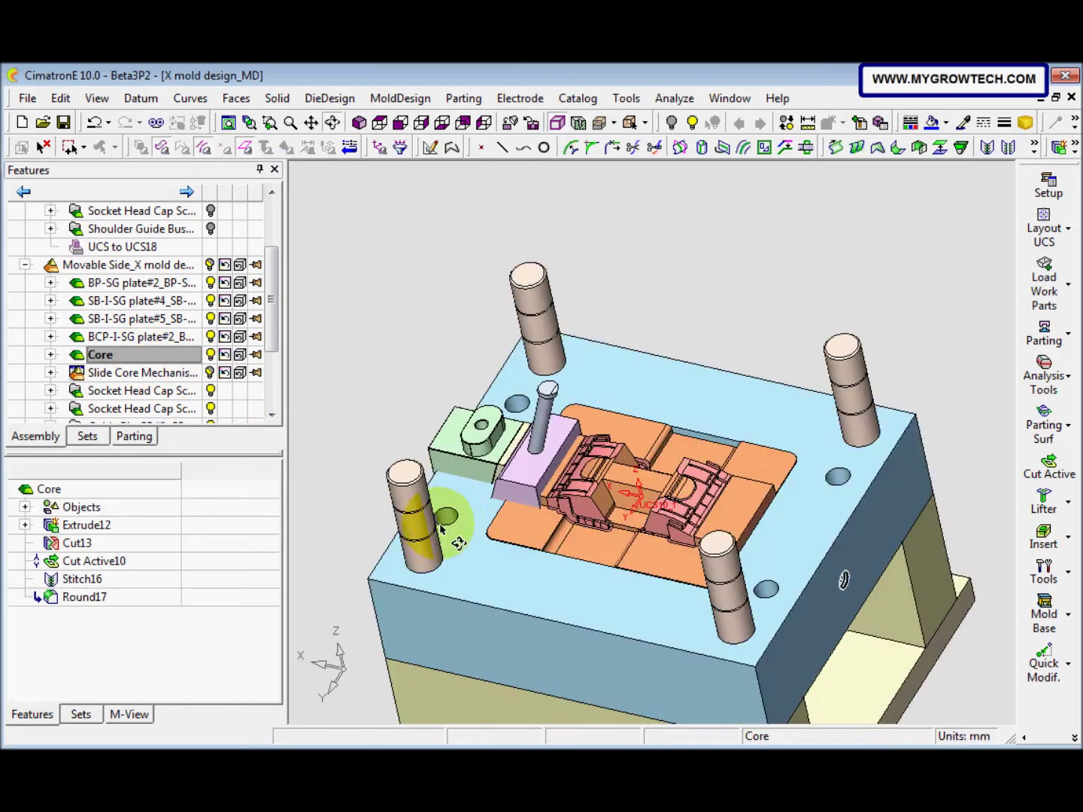
ctrl+right_drag(434, 522, 459, 430)
middle_drag(471, 443, 482, 270)
click(451, 147)
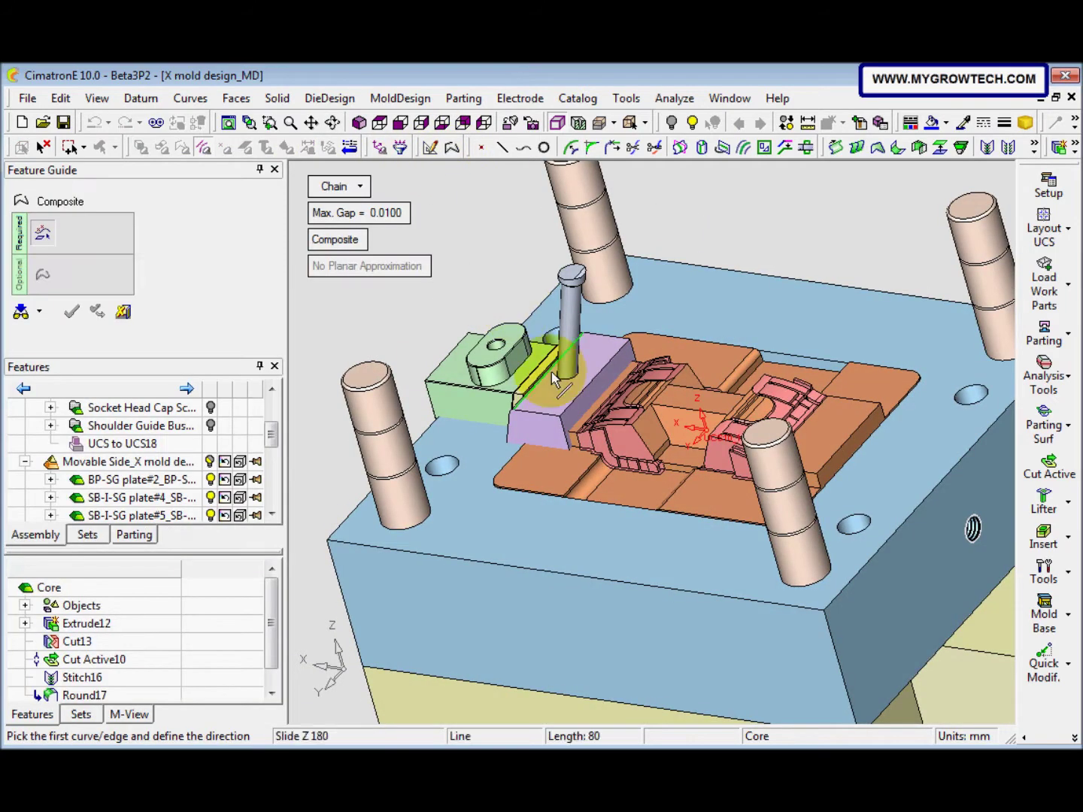
click(573, 412)
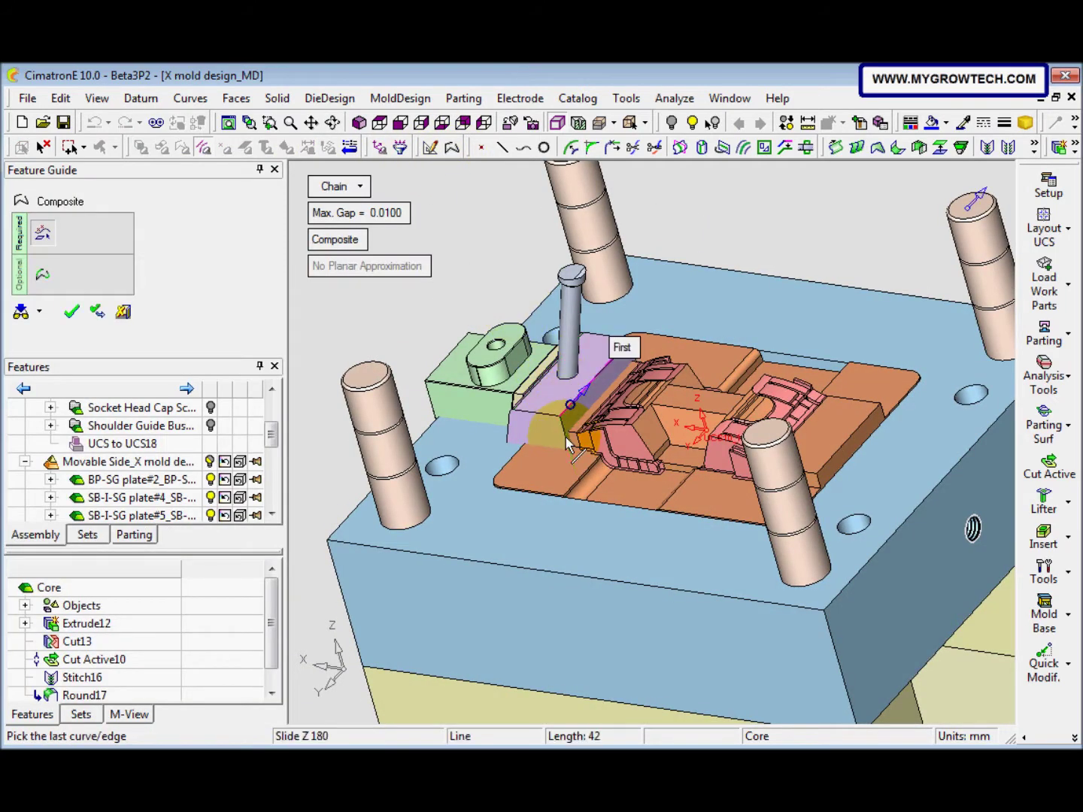
click(565, 442)
middle_drag(564, 430, 546, 405)
middle_click(528, 317)
click(532, 318)
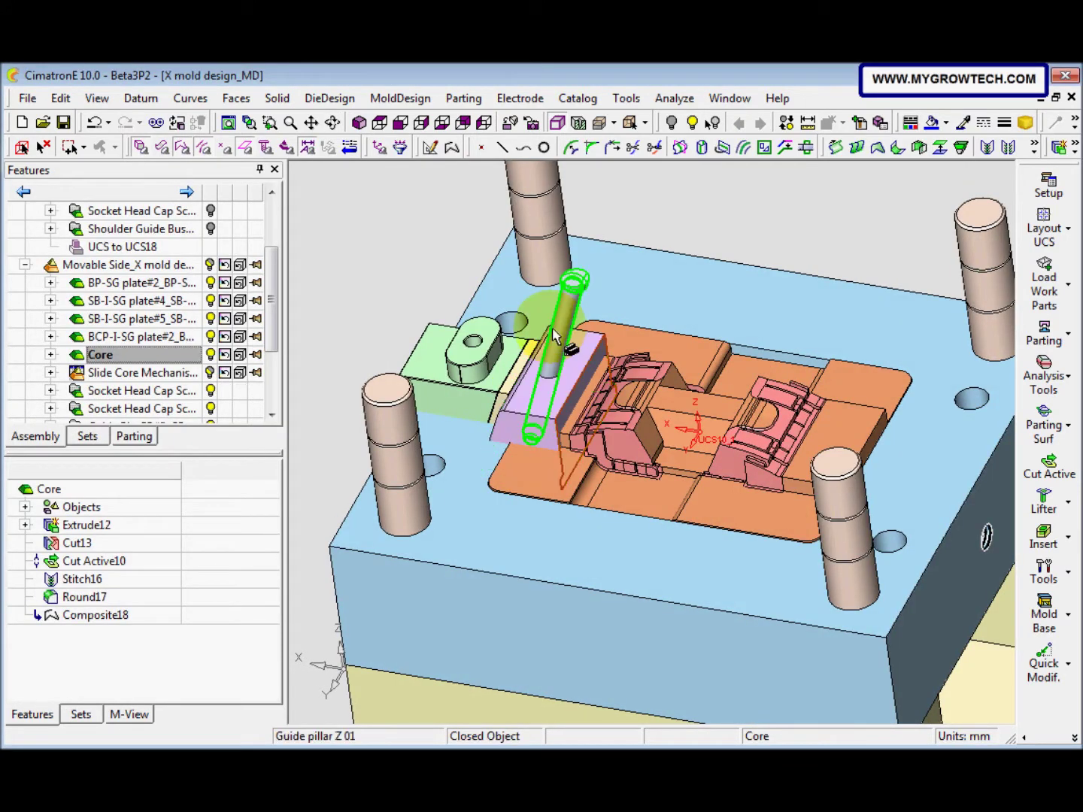
Step: Remove material from the Core by extruding the composite profile one-sided toward the slide with a delta of 100 mm
click(277, 98)
mouse_move(305, 162)
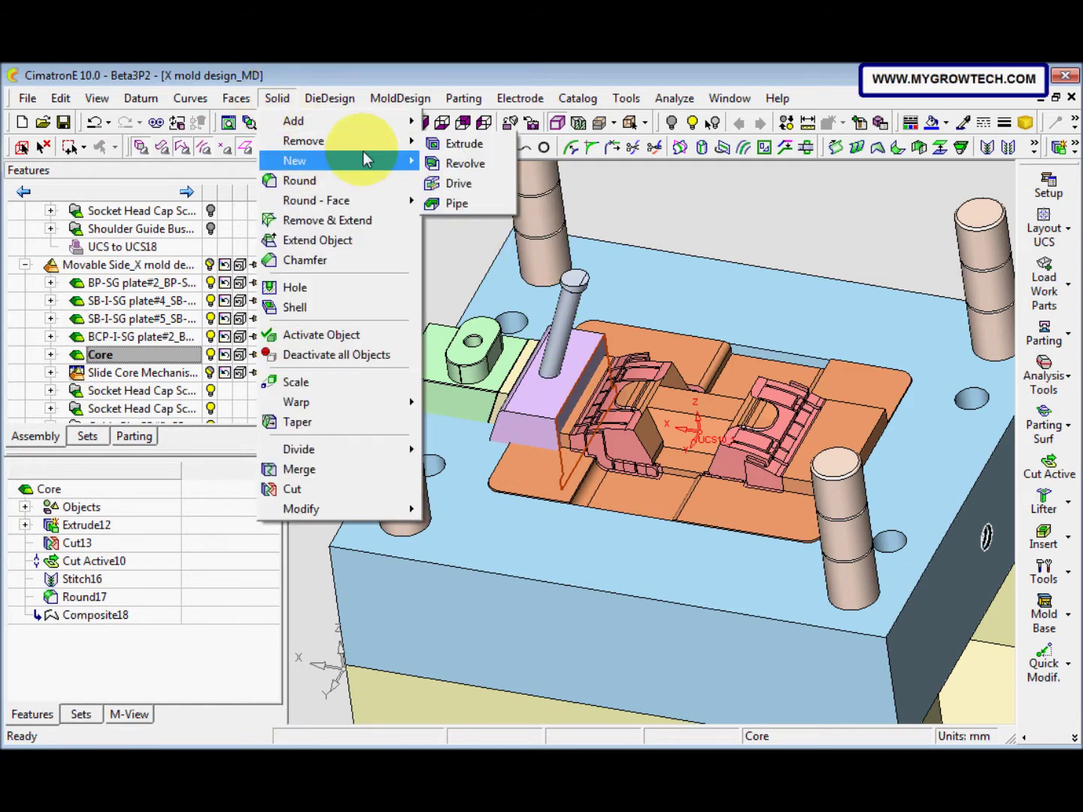
click(497, 145)
middle_drag(519, 356, 500, 383)
right_click(451, 294)
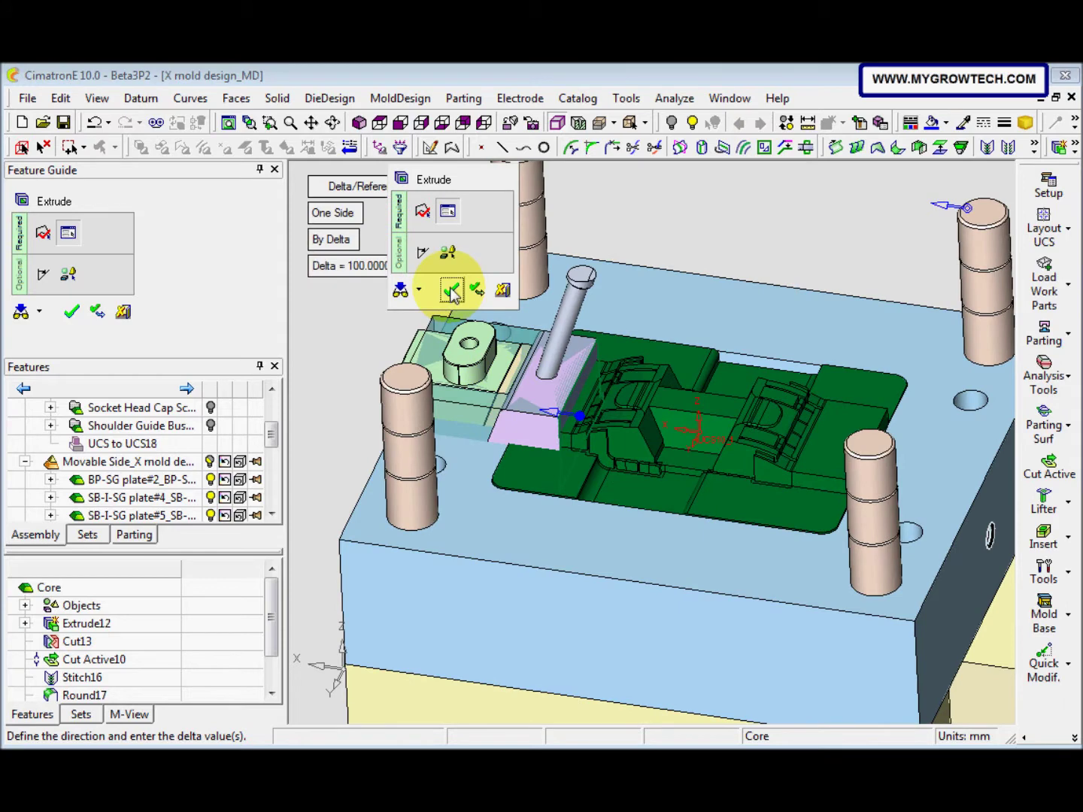
click(451, 291)
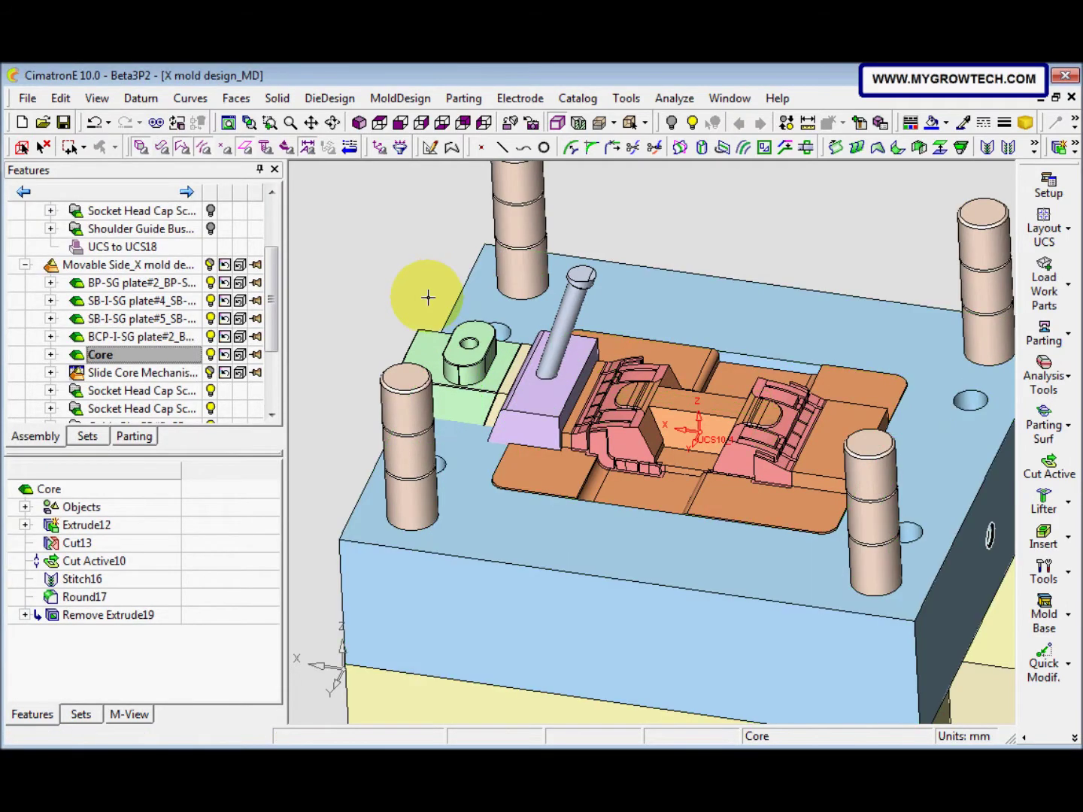
Step: Activate BP-SG plate#2 for editing and create a chained composite curve from the edges of the slide face nearest the molding area
double_click(197, 283)
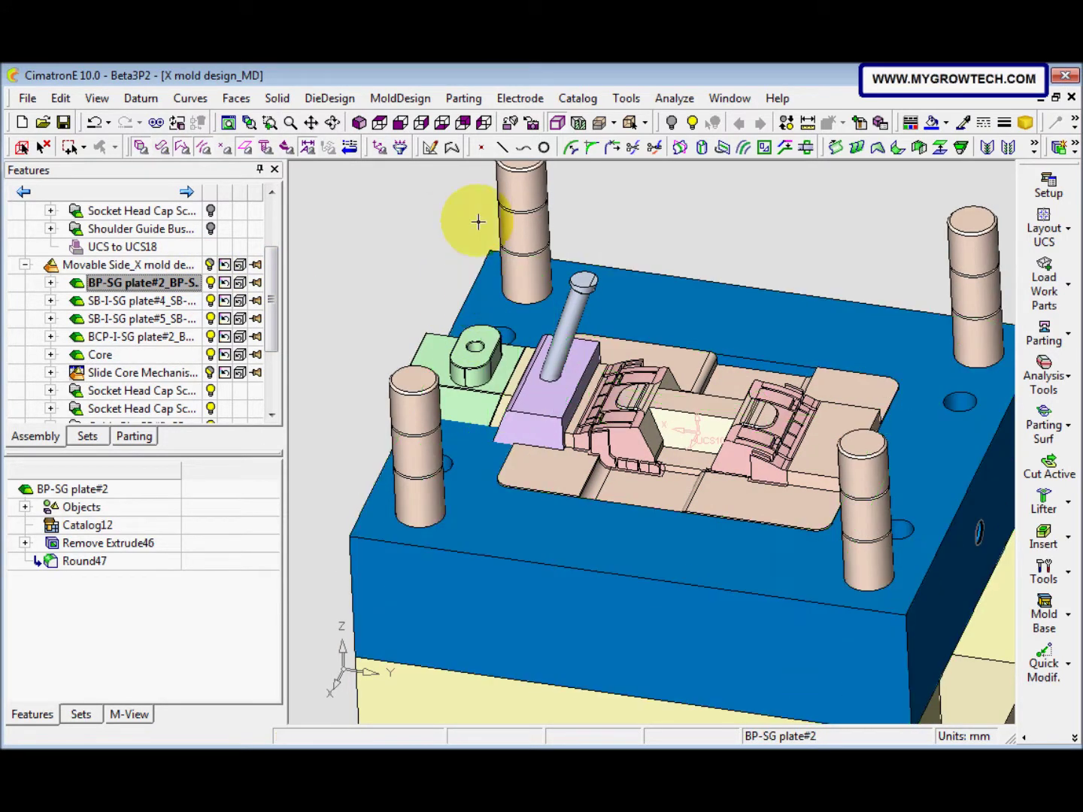
click(454, 148)
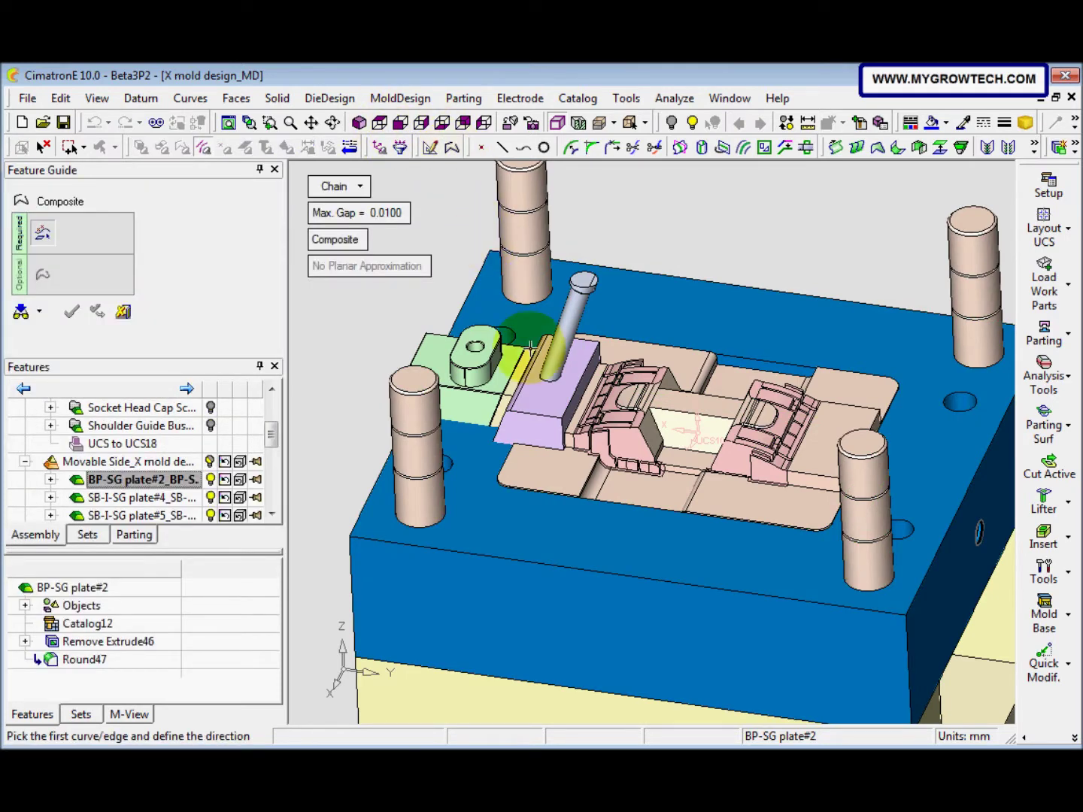
click(566, 422)
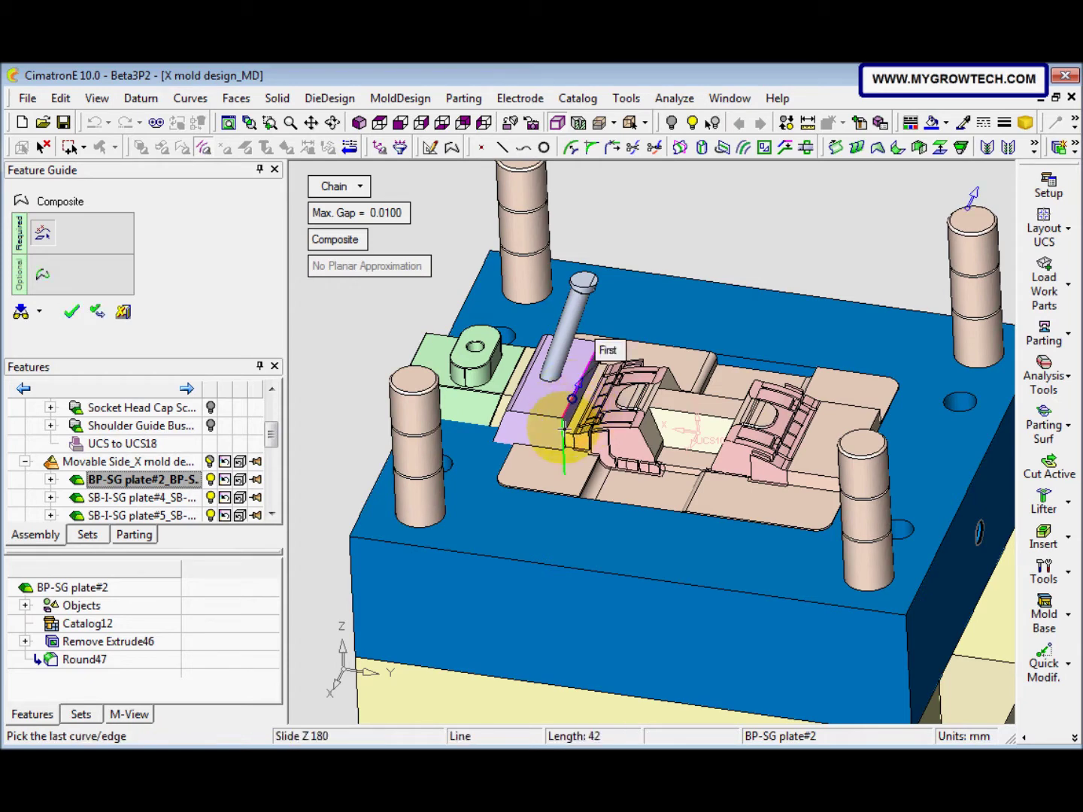
click(568, 439)
right_click(568, 439)
click(552, 396)
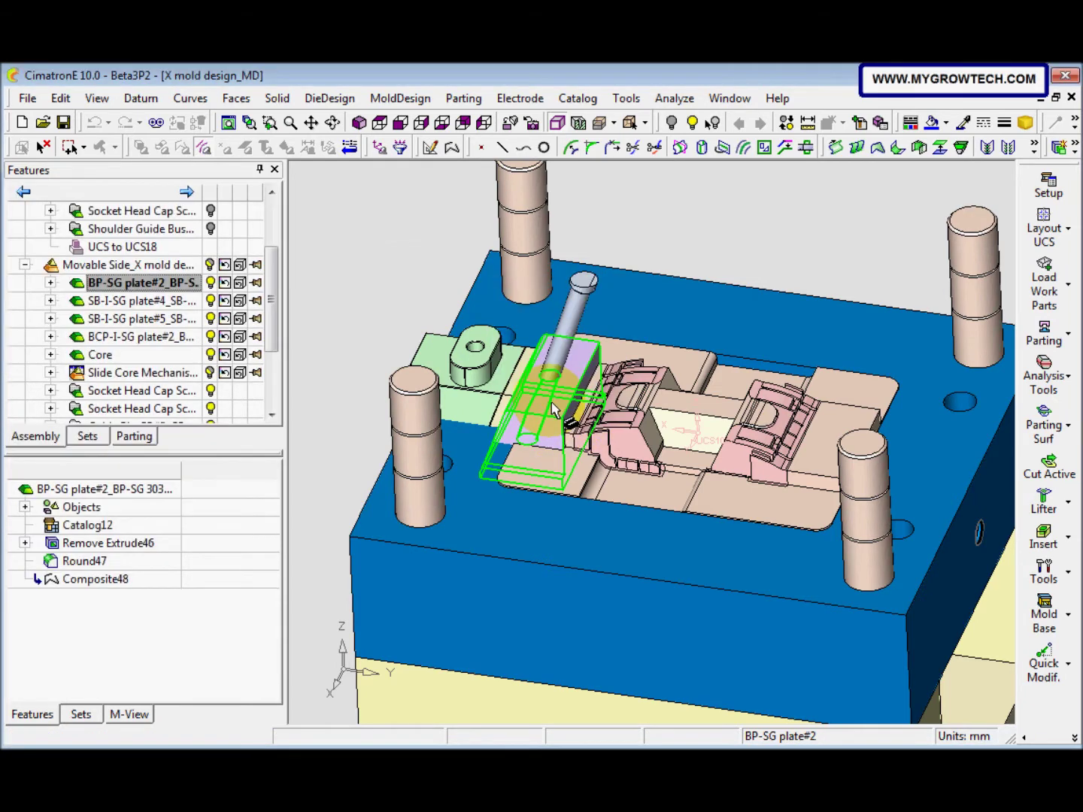
Step: Remove material from BP-SG plate#2 by extruding the composite profile one-sided toward the slide with the Through option
click(276, 97)
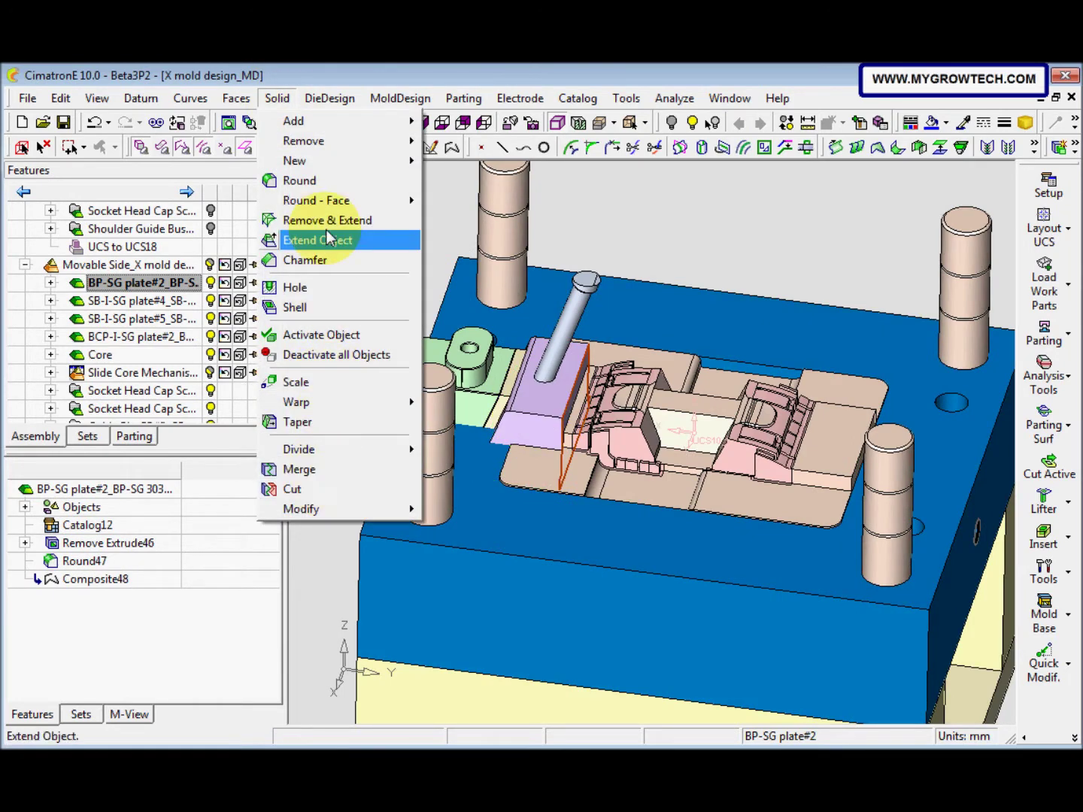
mouse_move(326, 141)
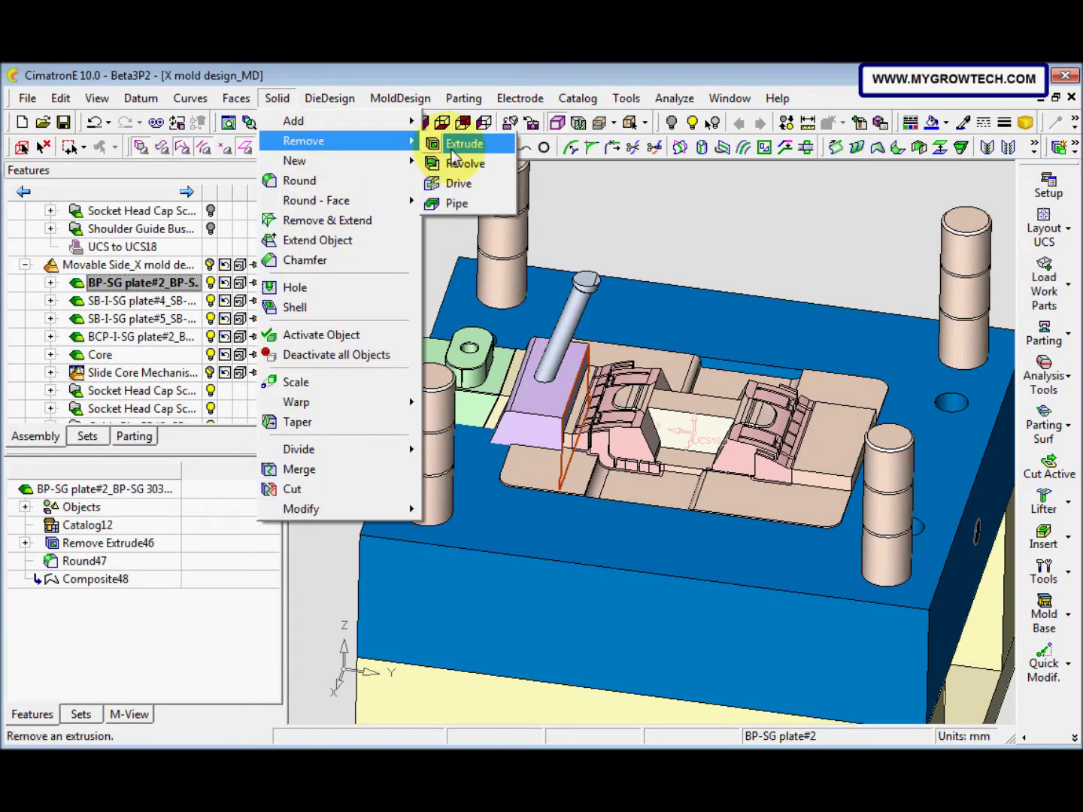
click(457, 145)
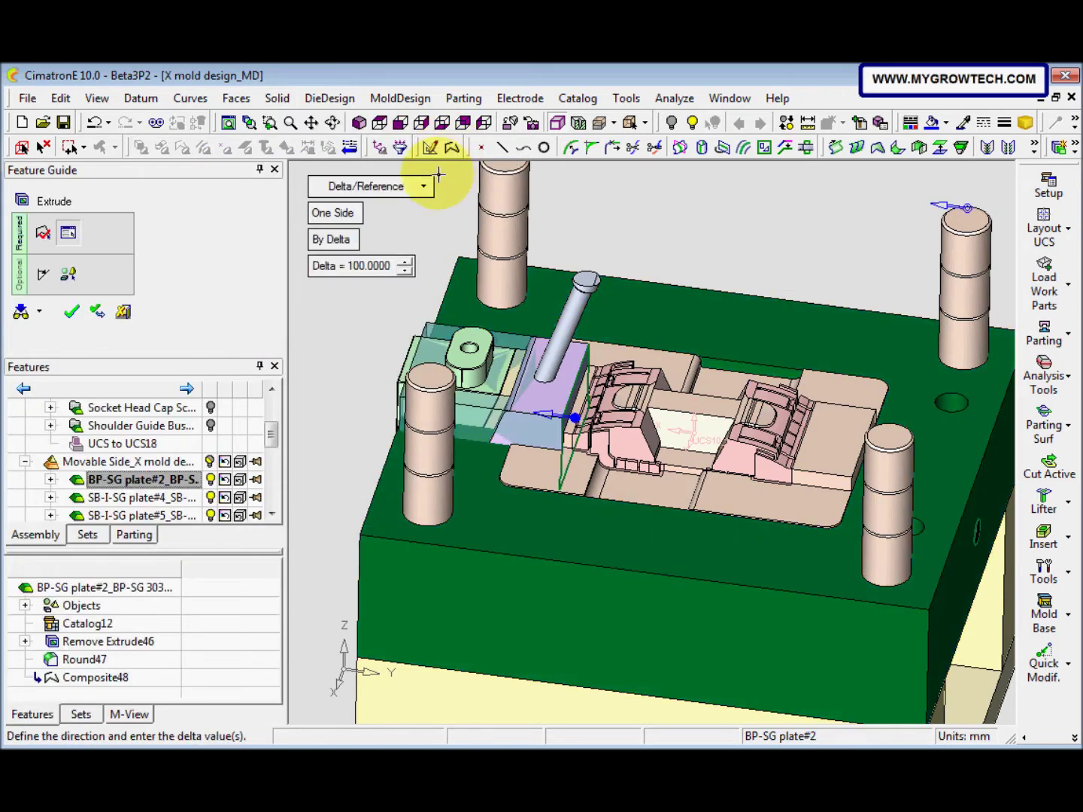
click(423, 188)
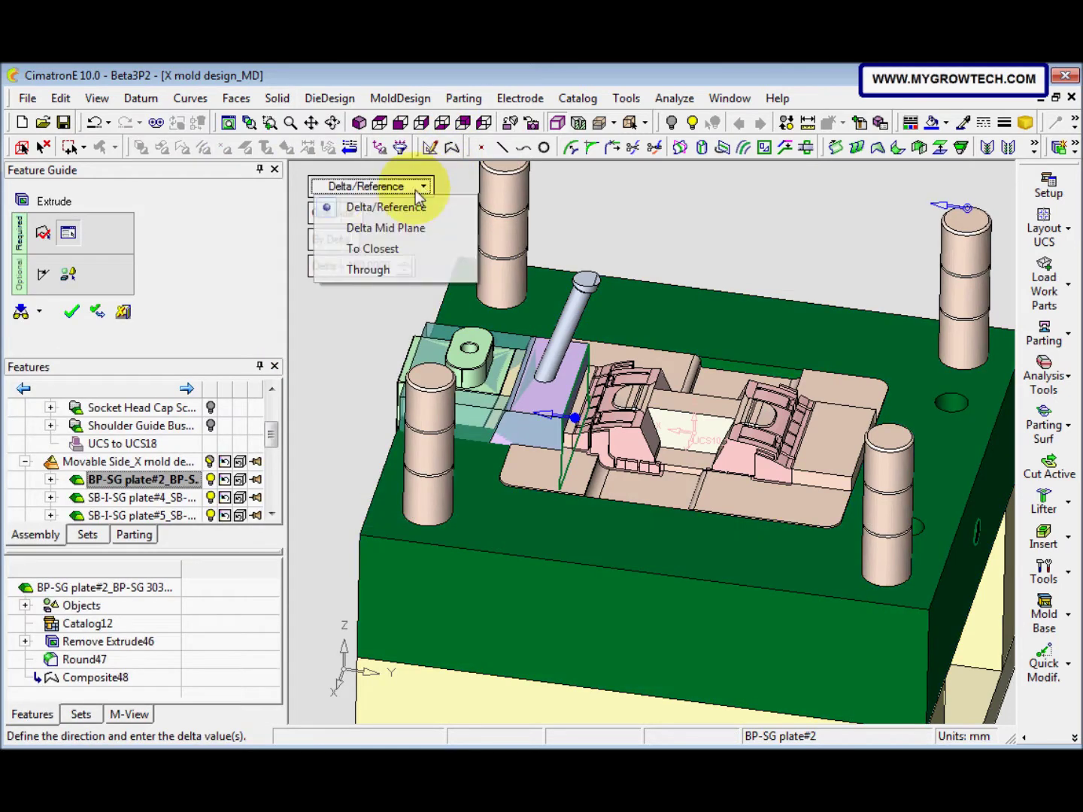
click(382, 271)
ctrl+right_drag(390, 395, 399, 410)
ctrl+drag(399, 452, 435, 429)
right_click(393, 288)
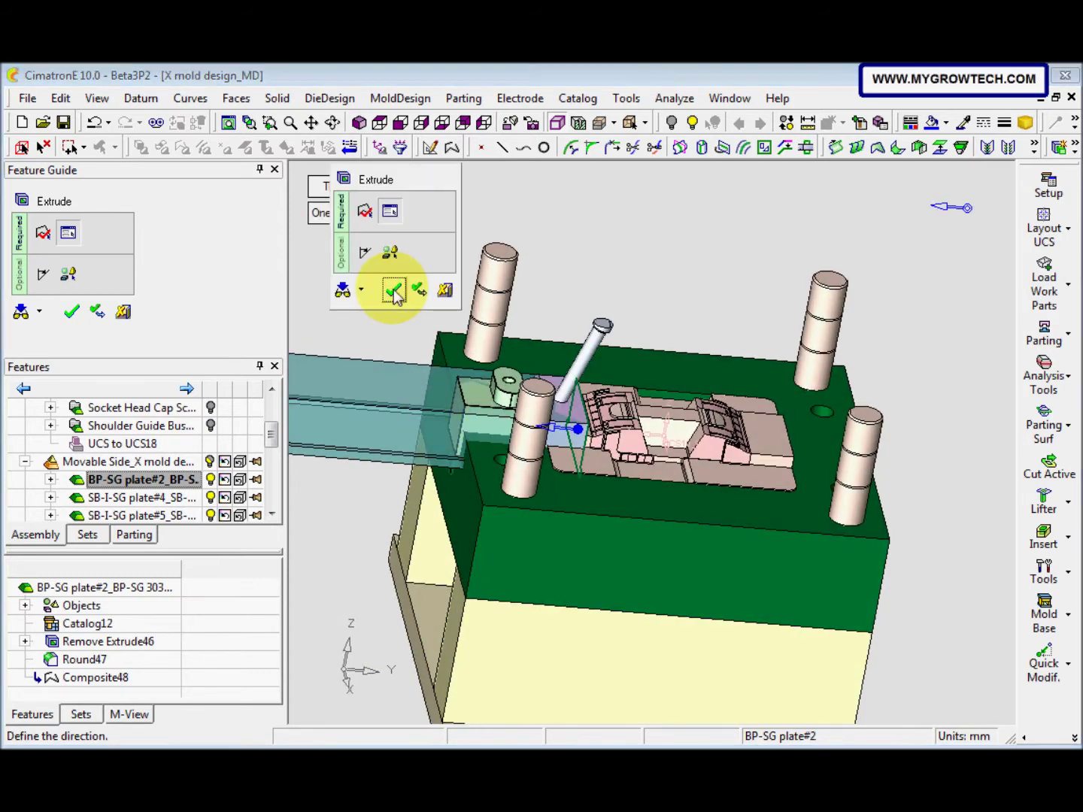
click(394, 292)
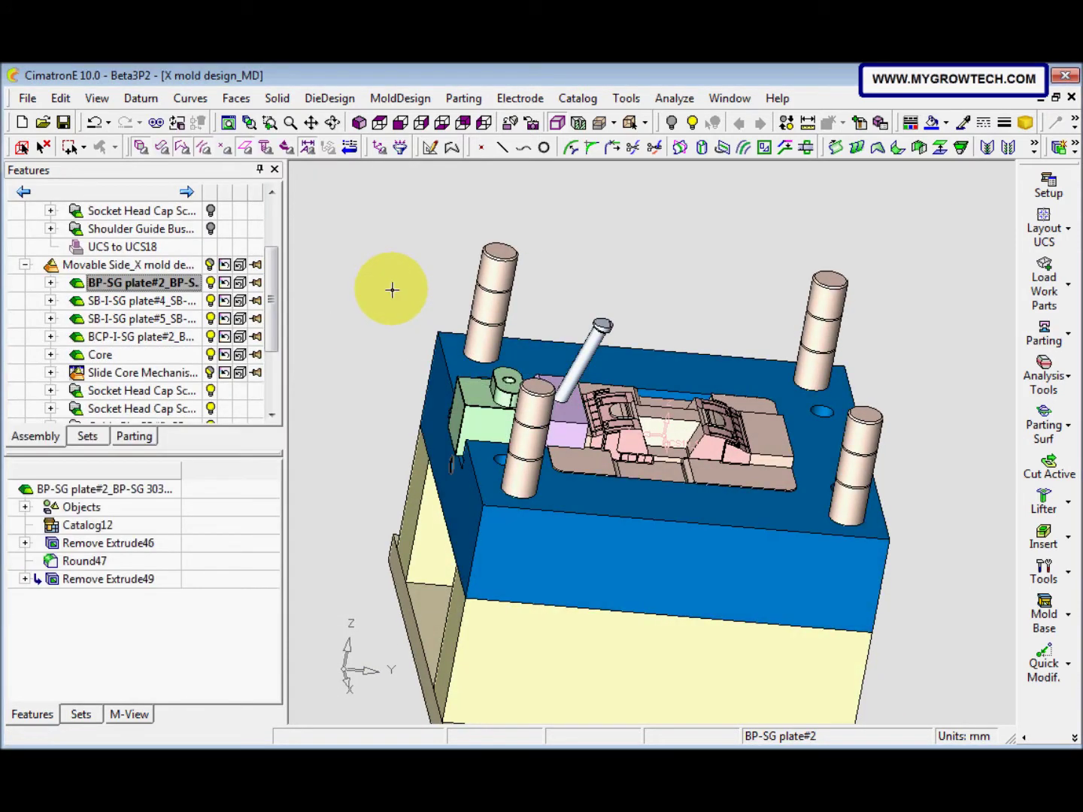
Step: Activate the Cavity for editing and hide the Movable Side assembly, showing only its Slide Core Mechanism
middle_drag(510, 385, 530, 436)
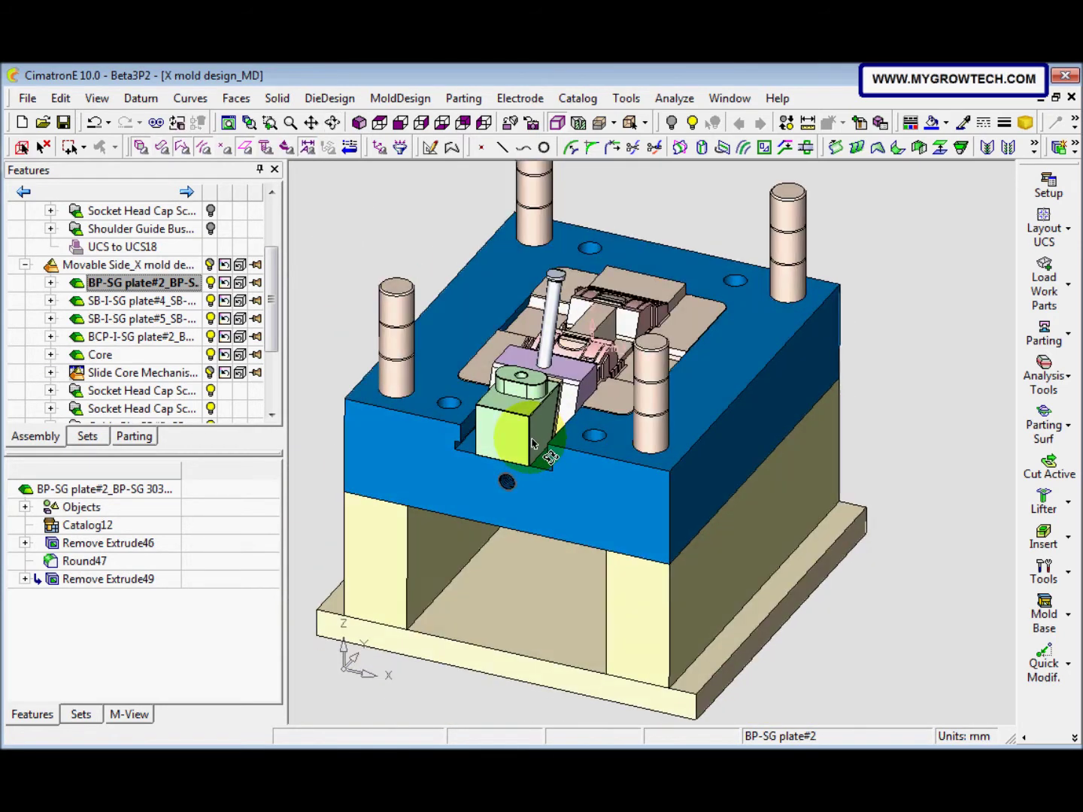
drag(271, 306, 273, 277)
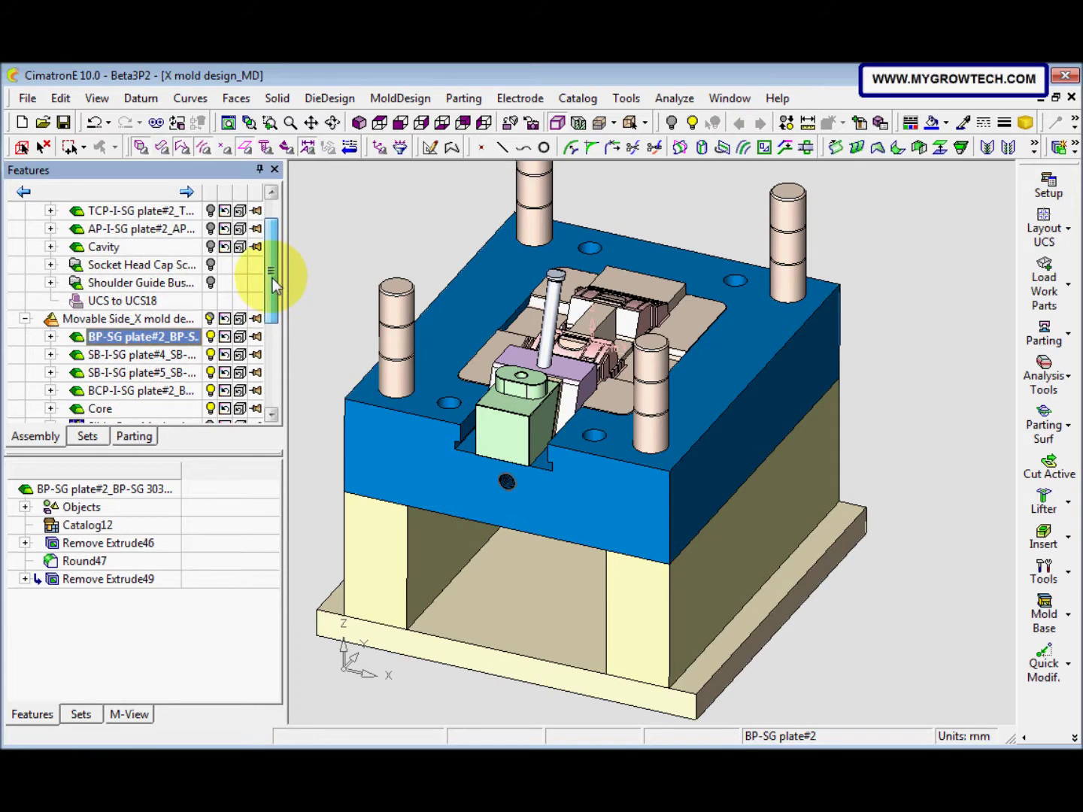
double_click(181, 247)
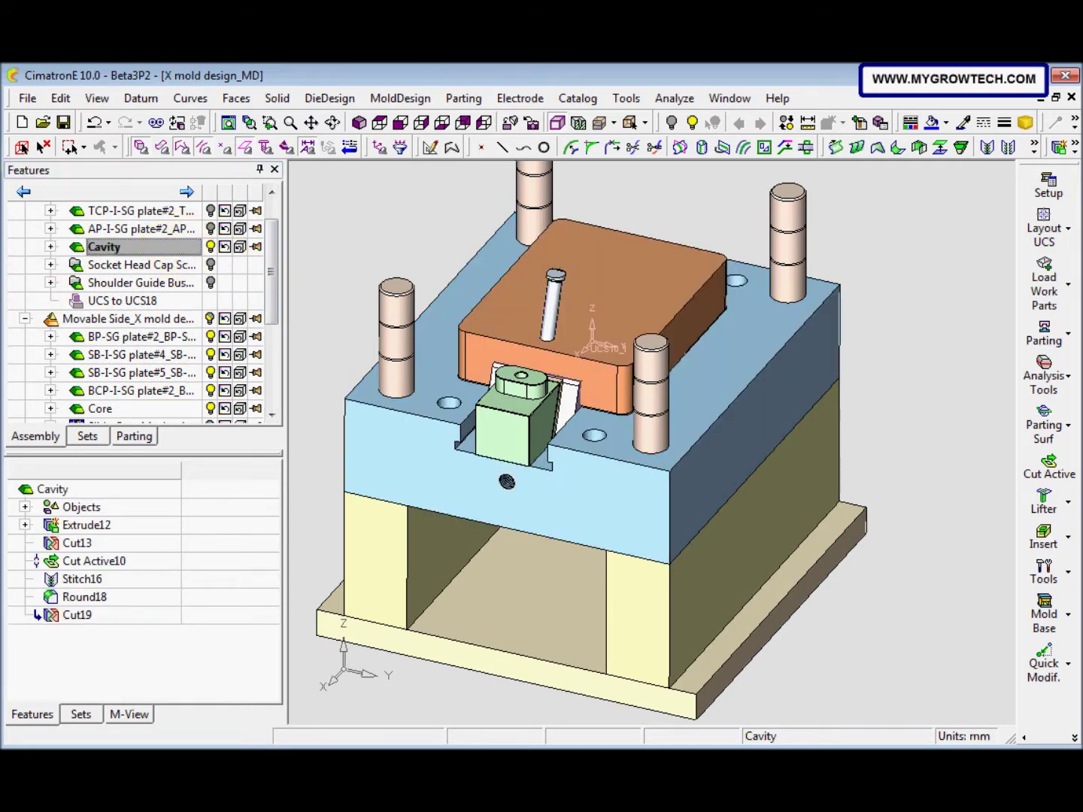
click(210, 319)
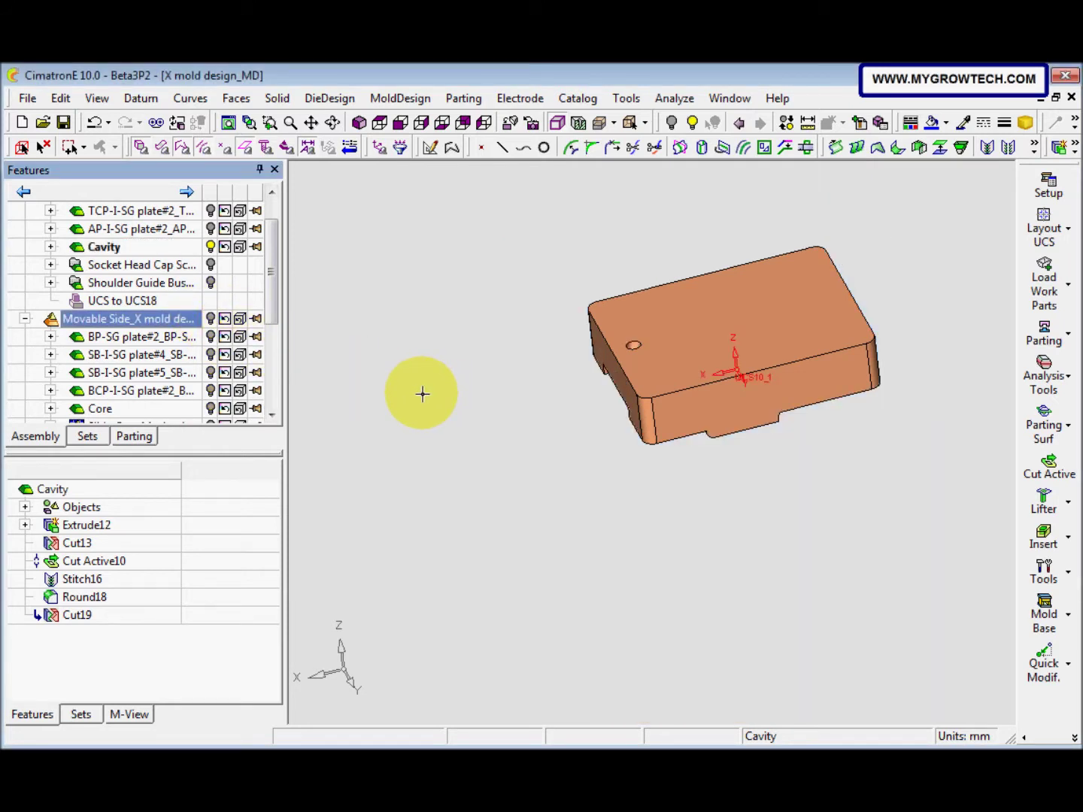
drag(274, 321, 277, 342)
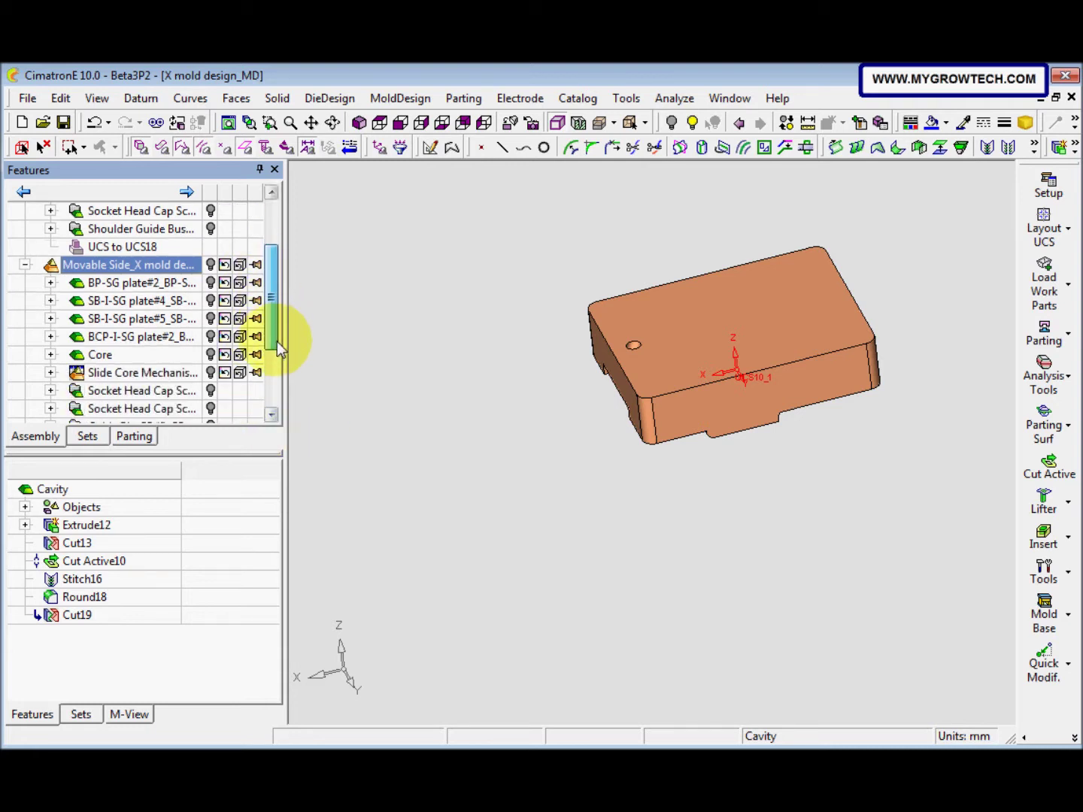
click(214, 373)
Step: Create a chained composite curve in the Cavity from the edges of the slide face nearest the molding area
ctrl+drag(493, 438, 544, 387)
middle_drag(544, 390, 594, 507)
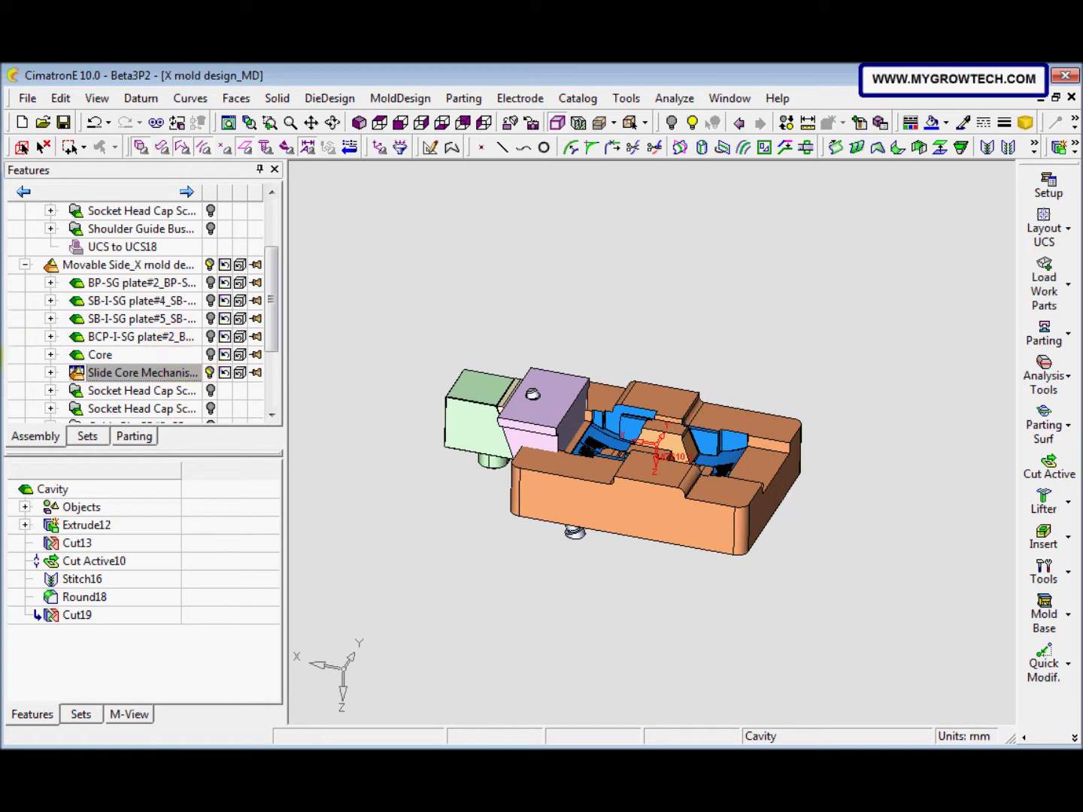
ctrl+drag(336, 514, 329, 531)
ctrl+right_drag(415, 527, 485, 426)
mouse_move(452, 469)
ctrl+middle_down()
mouse_move(442, 492)
mouse_move(436, 448)
mouse_move(463, 466)
ctrl+middle_up()
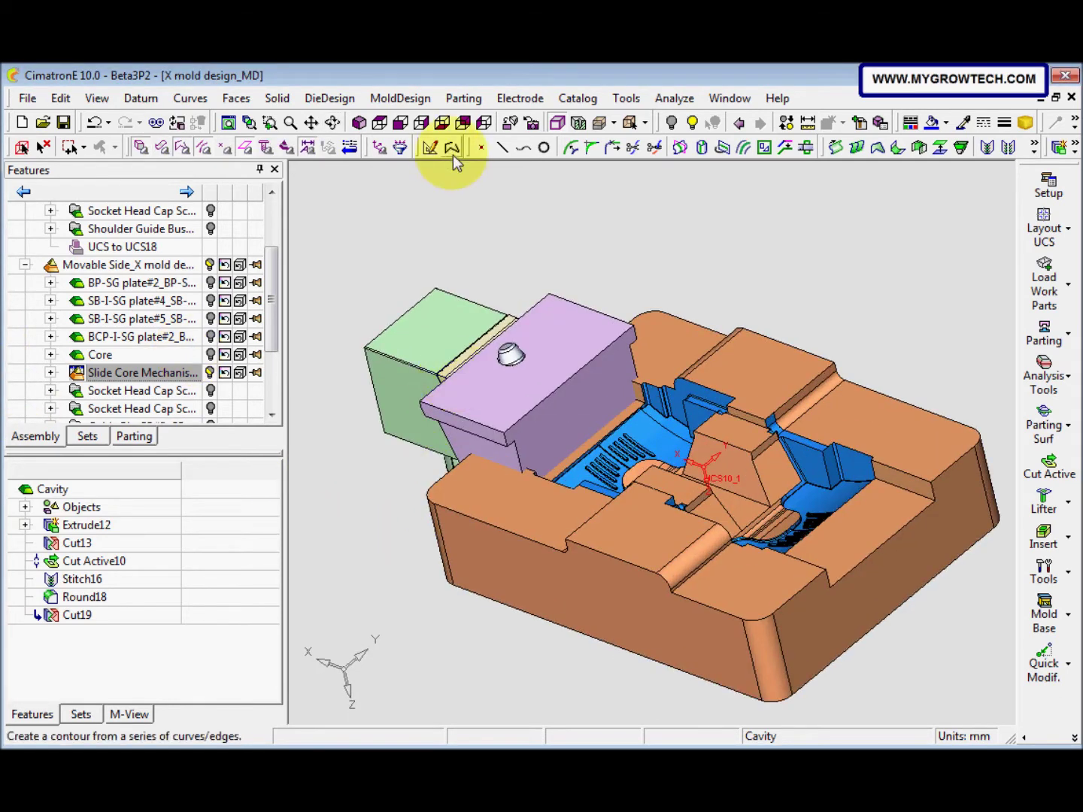
click(450, 146)
click(545, 400)
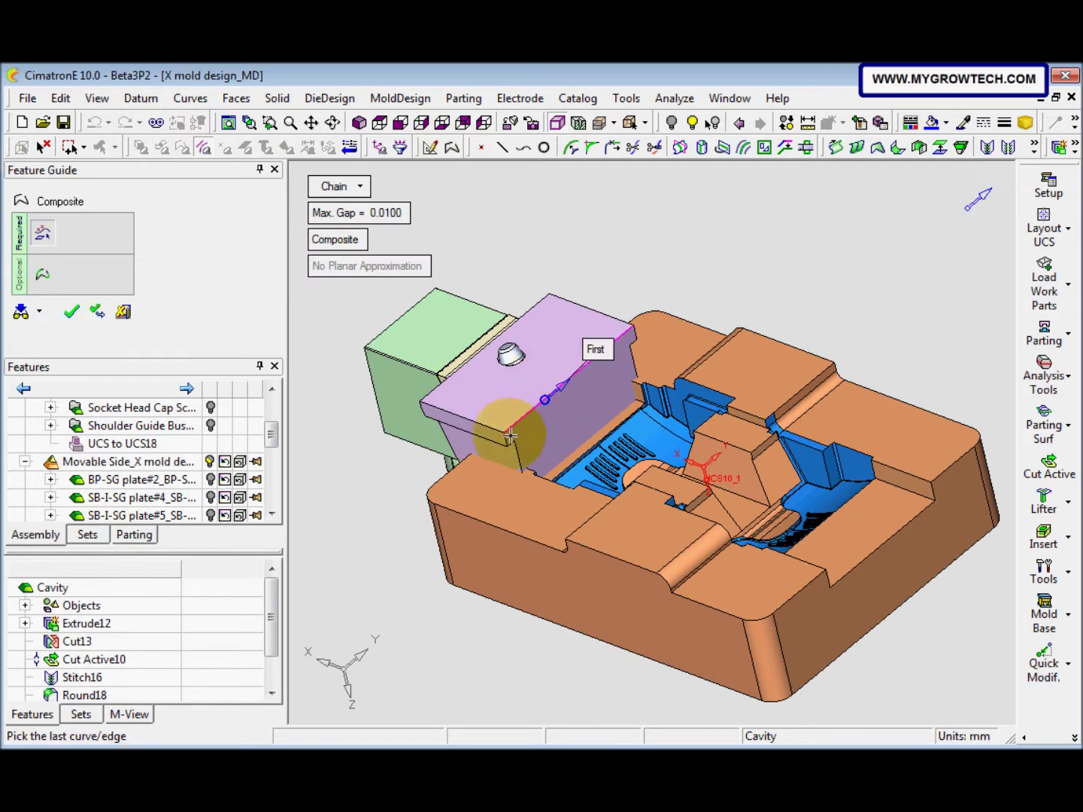
click(512, 435)
middle_click(479, 362)
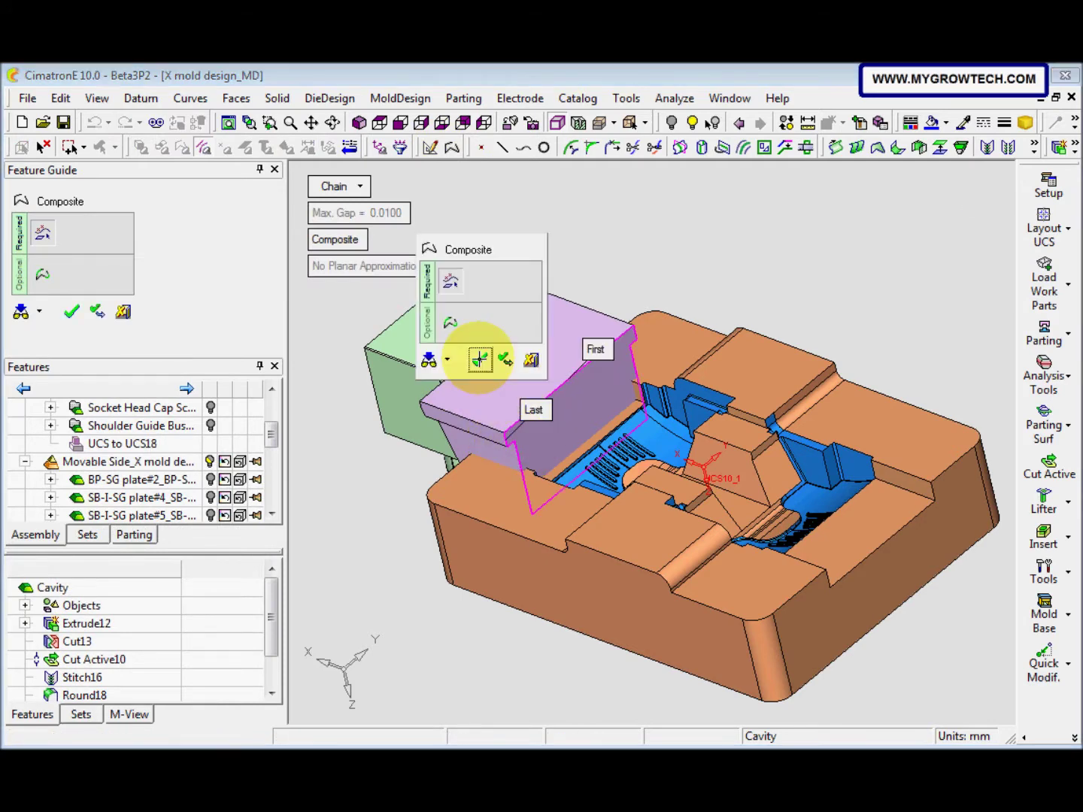
click(479, 368)
Step: Remove material from the Cavity by extruding the composite profile one-sided toward the slide using Delta/Reference with a delta of 100 mm
middle_drag(512, 426, 531, 399)
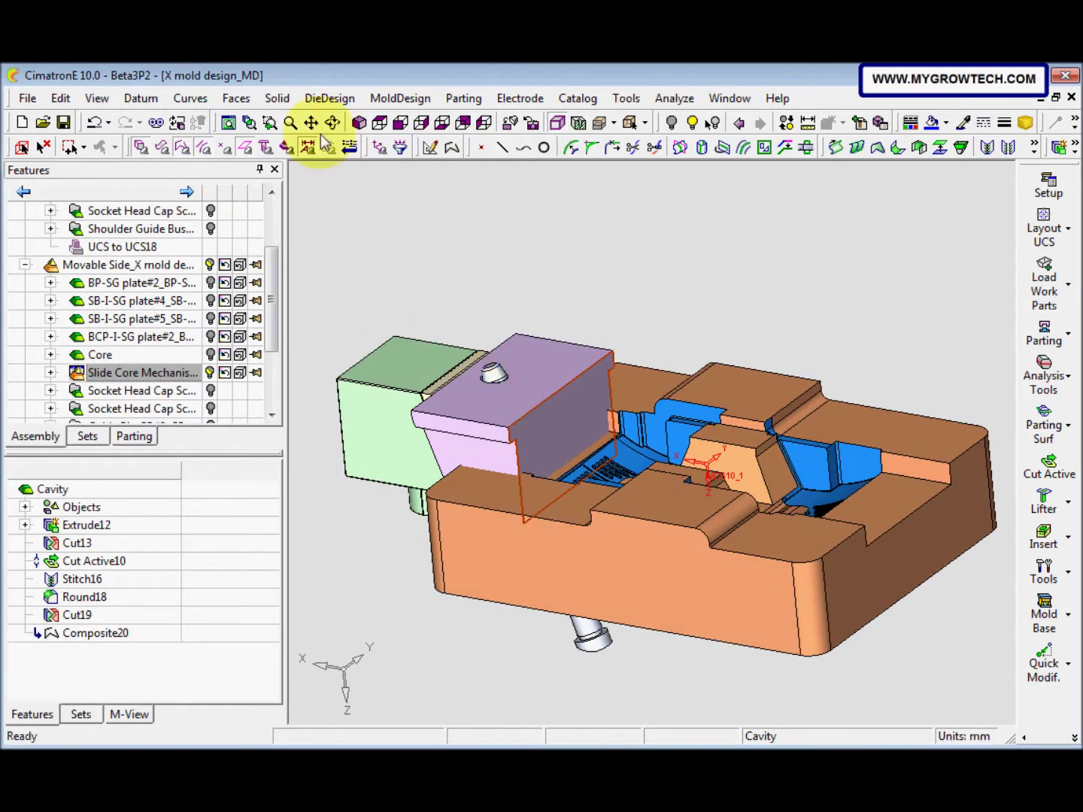
click(276, 98)
mouse_move(303, 140)
click(460, 145)
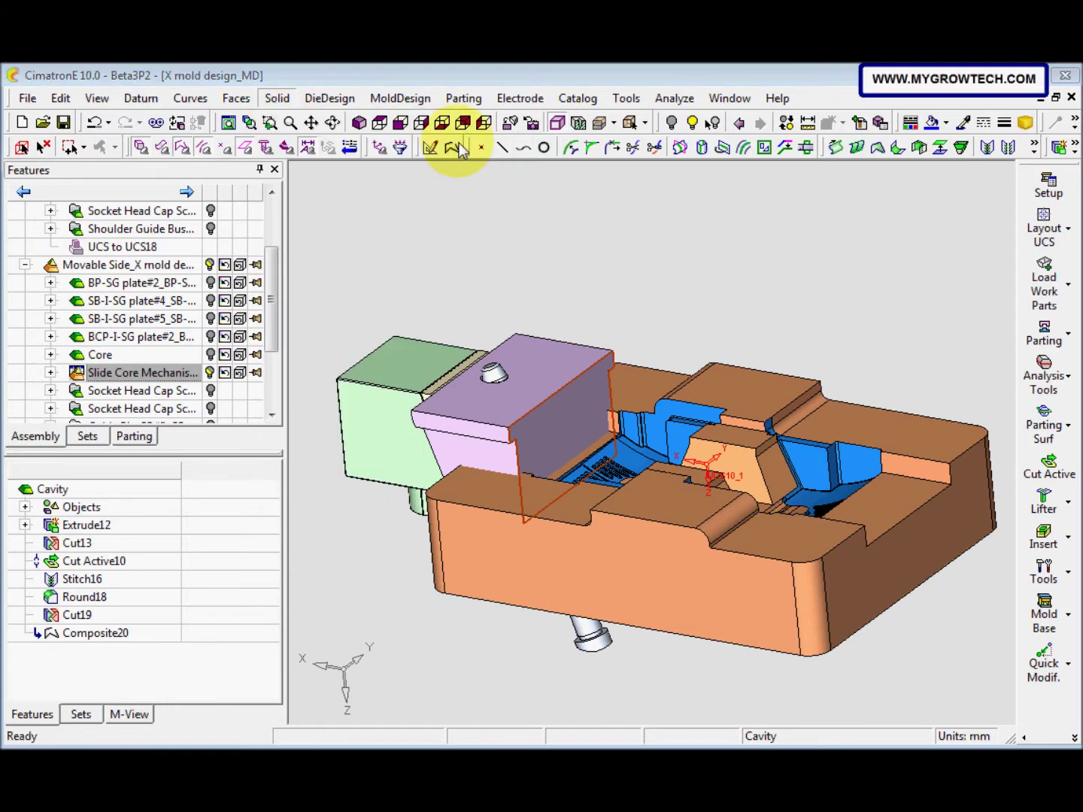
click(374, 186)
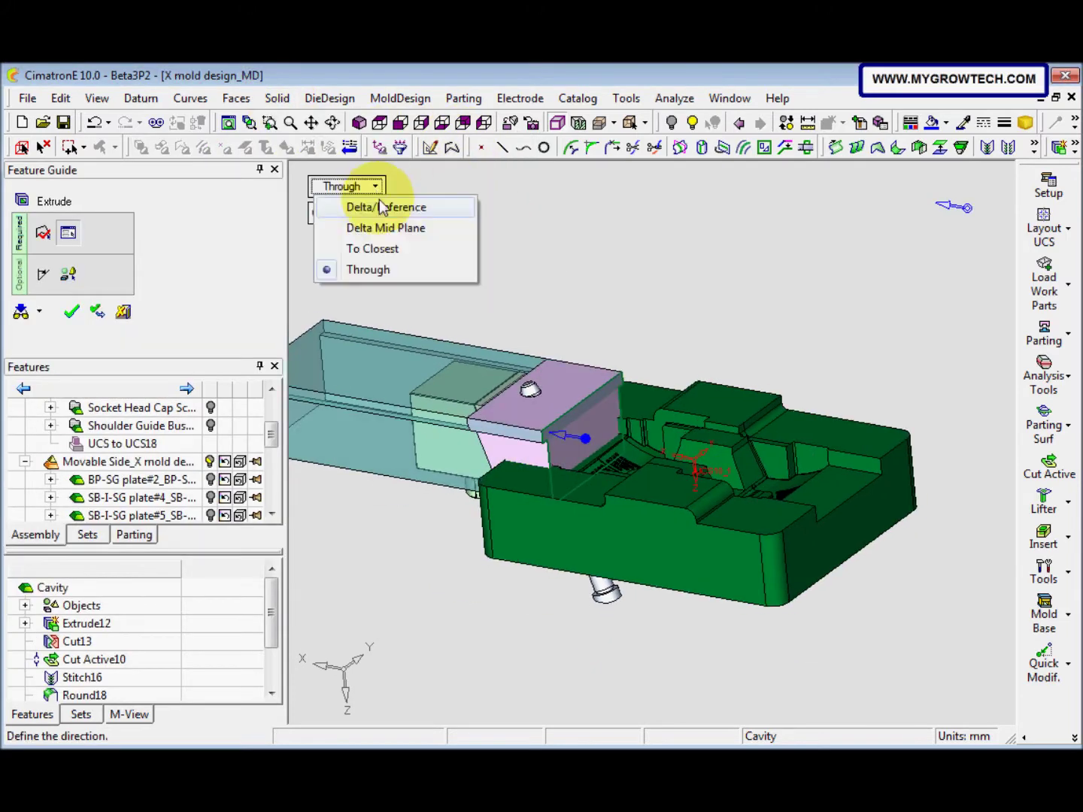
click(399, 211)
ctrl+drag(548, 415, 552, 423)
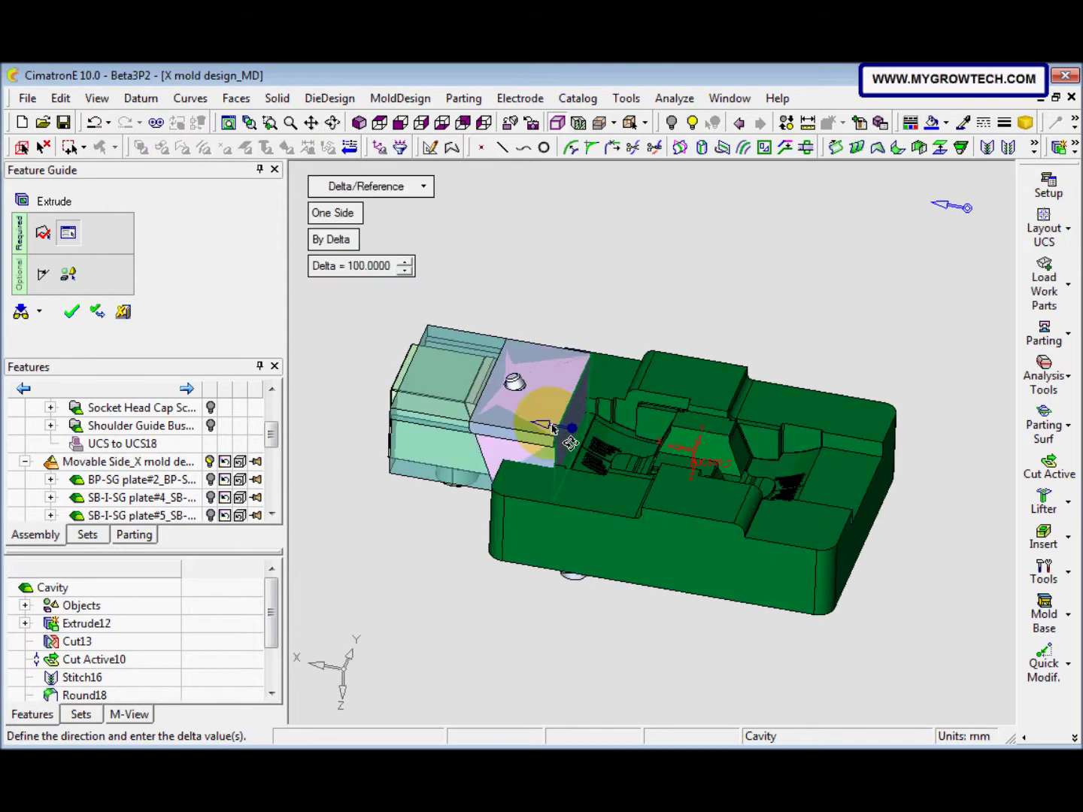
ctrl+right_drag(552, 423, 503, 442)
ctrl+middle_drag(463, 444, 520, 457)
middle_click(423, 461)
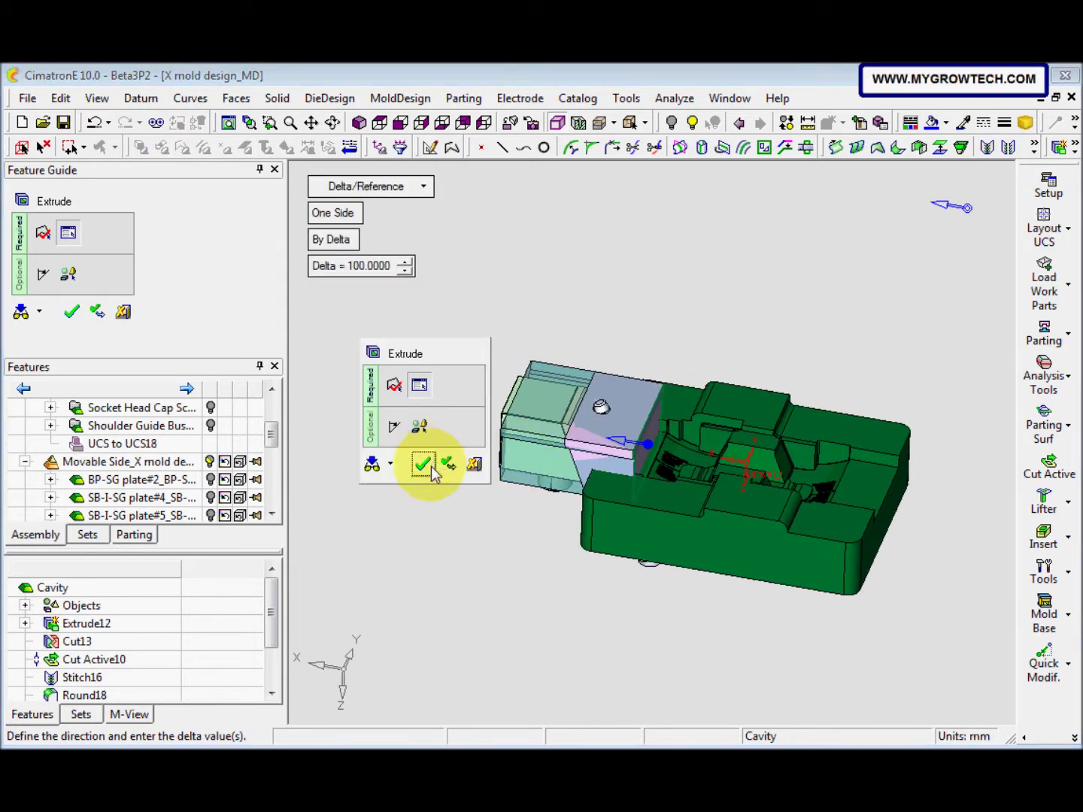
click(428, 467)
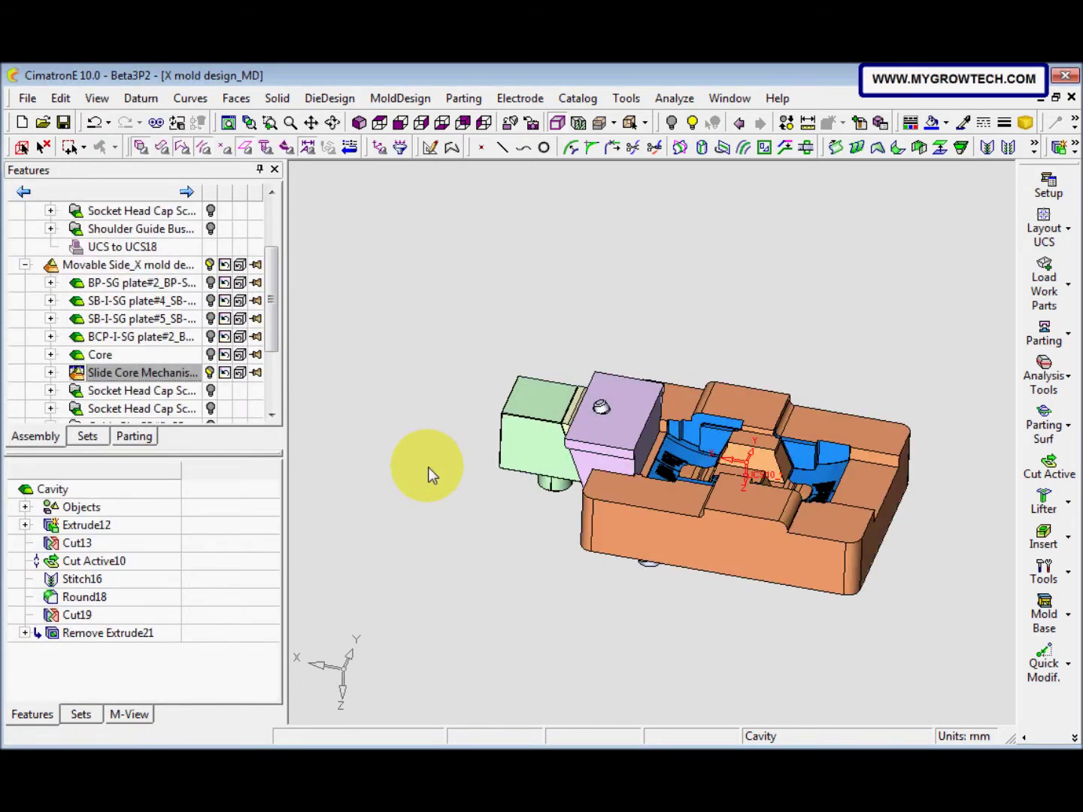
Step: Show AP-I-SG plate#2 of the Fixed Side around the Cavity and slide mechanism
drag(270, 322, 253, 287)
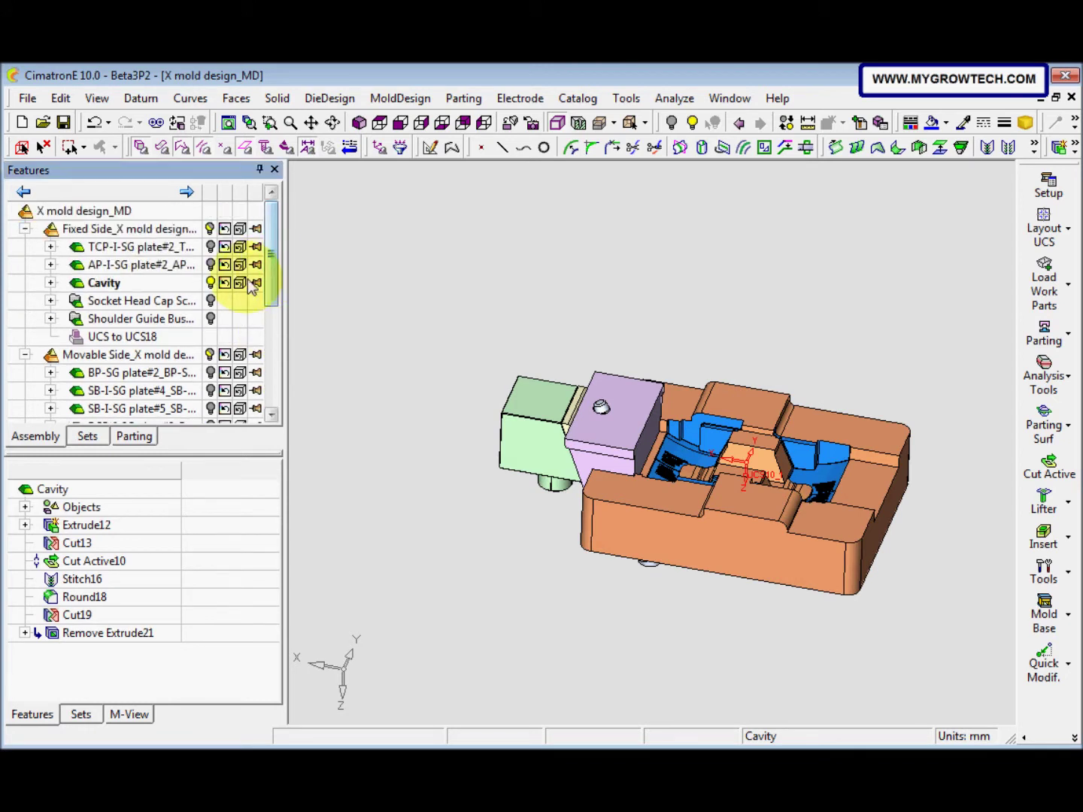
click(210, 265)
mouse_move(484, 434)
middle_down()
mouse_move(568, 425)
mouse_move(491, 424)
middle_up()
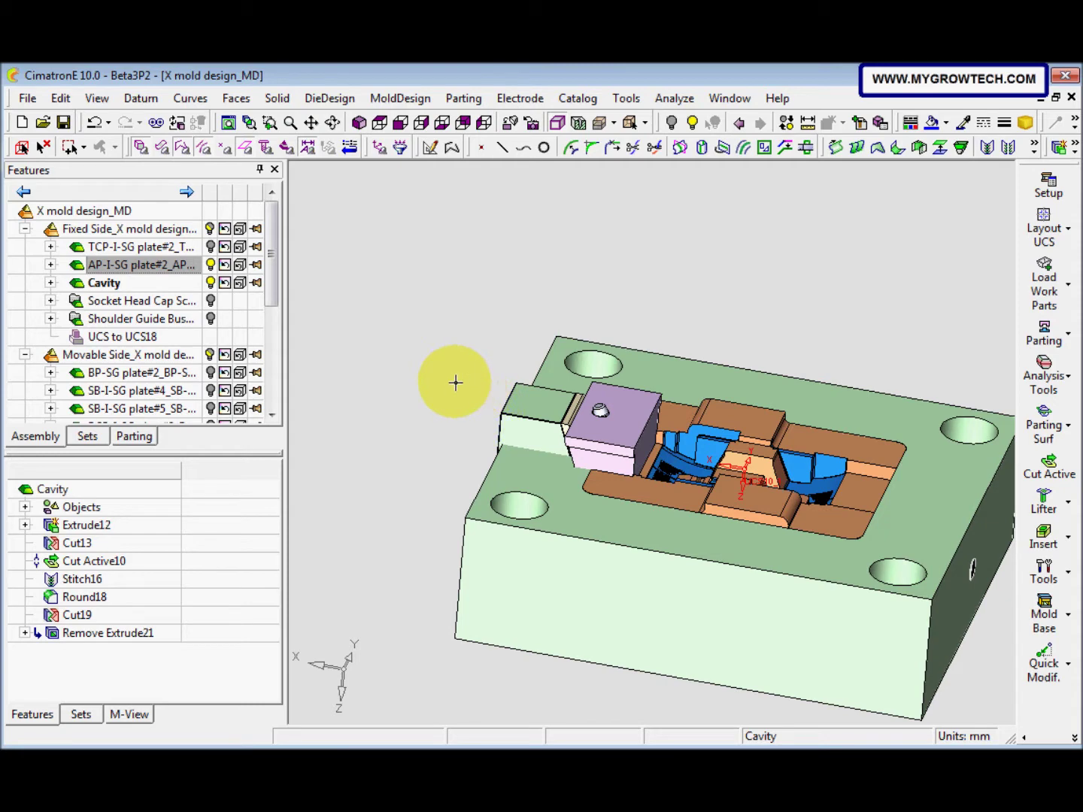
Step: Cut the locking heel with the adjacent outer side face of AP-I-SG plate#2 as the cutting plane
click(277, 99)
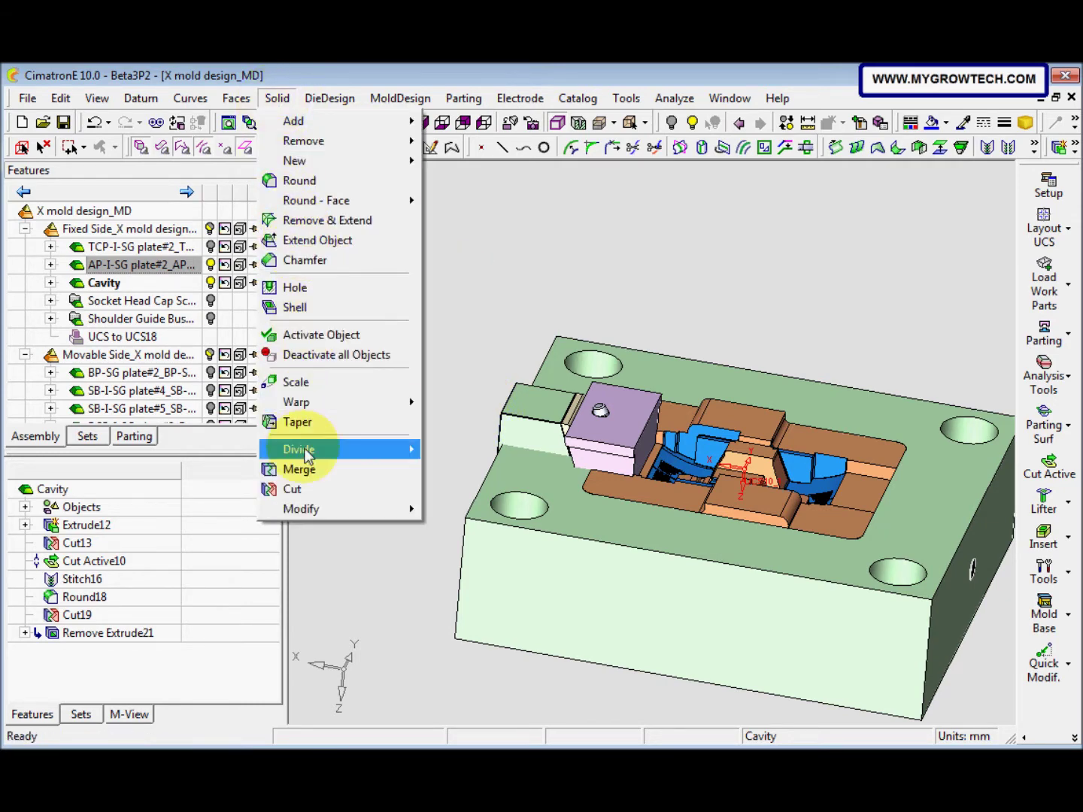
click(315, 493)
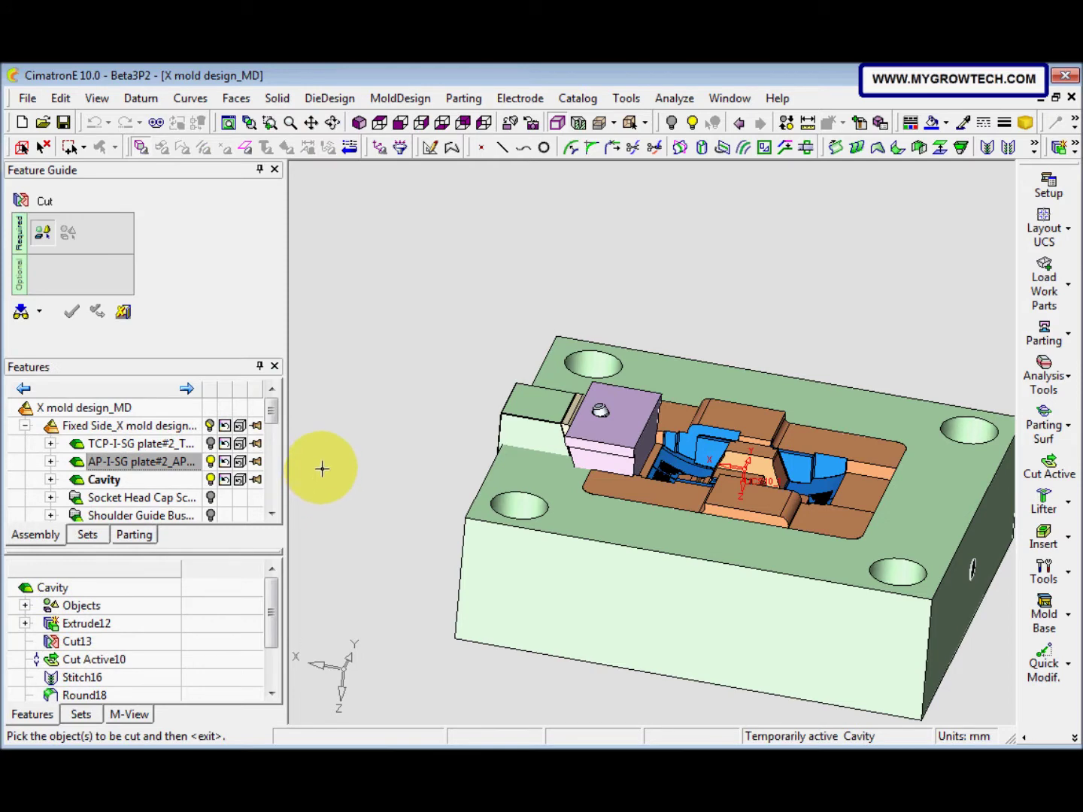
mouse_move(577, 515)
middle_down()
mouse_move(692, 466)
mouse_move(725, 496)
mouse_move(674, 540)
mouse_move(645, 510)
mouse_move(572, 524)
middle_up()
middle_click(838, 510)
ctrl+drag(619, 566, 649, 554)
ctrl+middle_drag(641, 516, 749, 392)
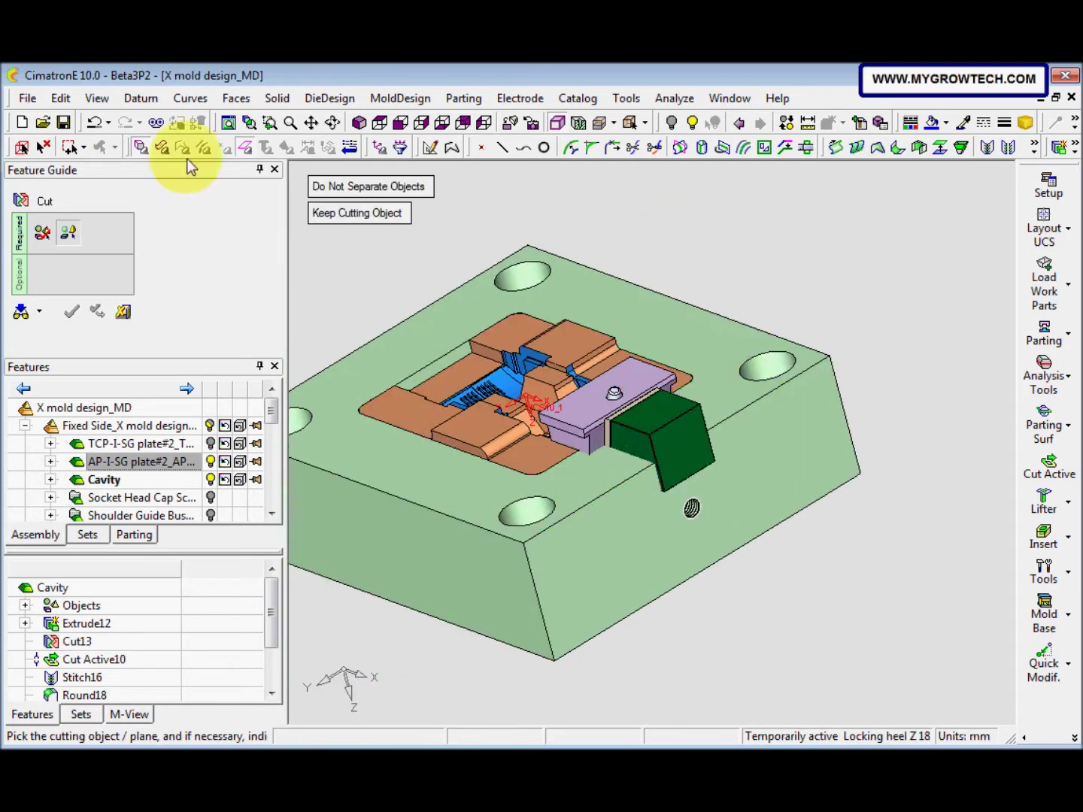
click(613, 549)
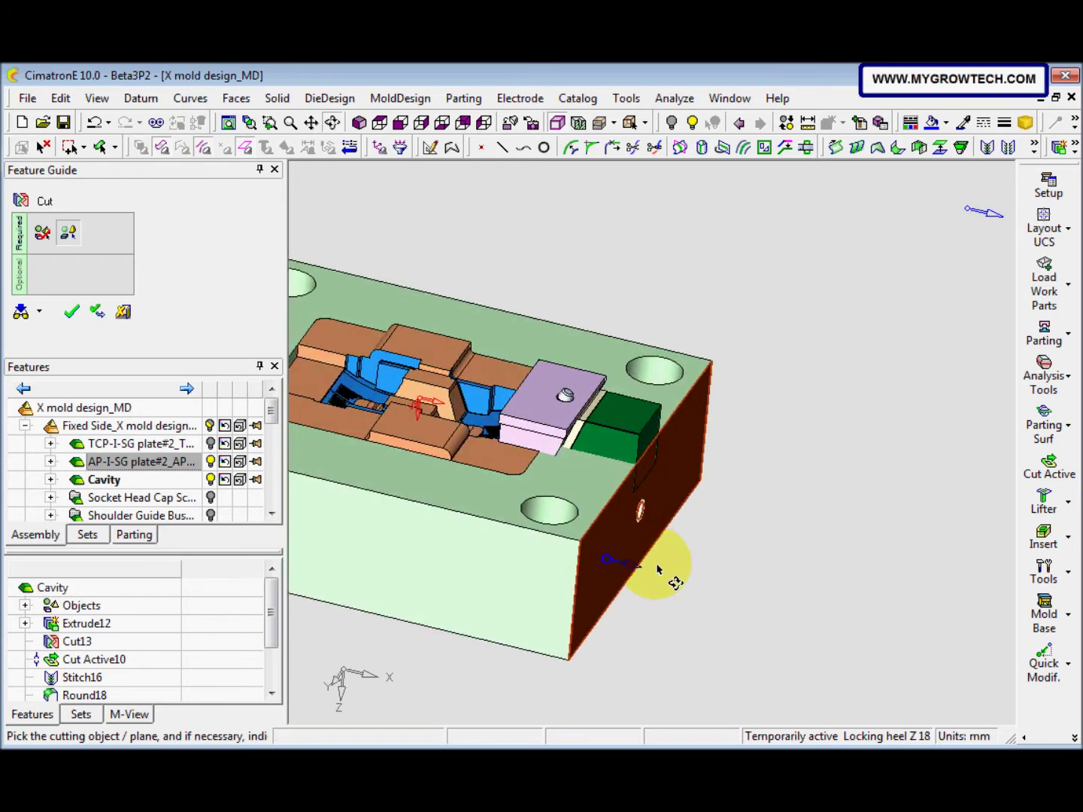
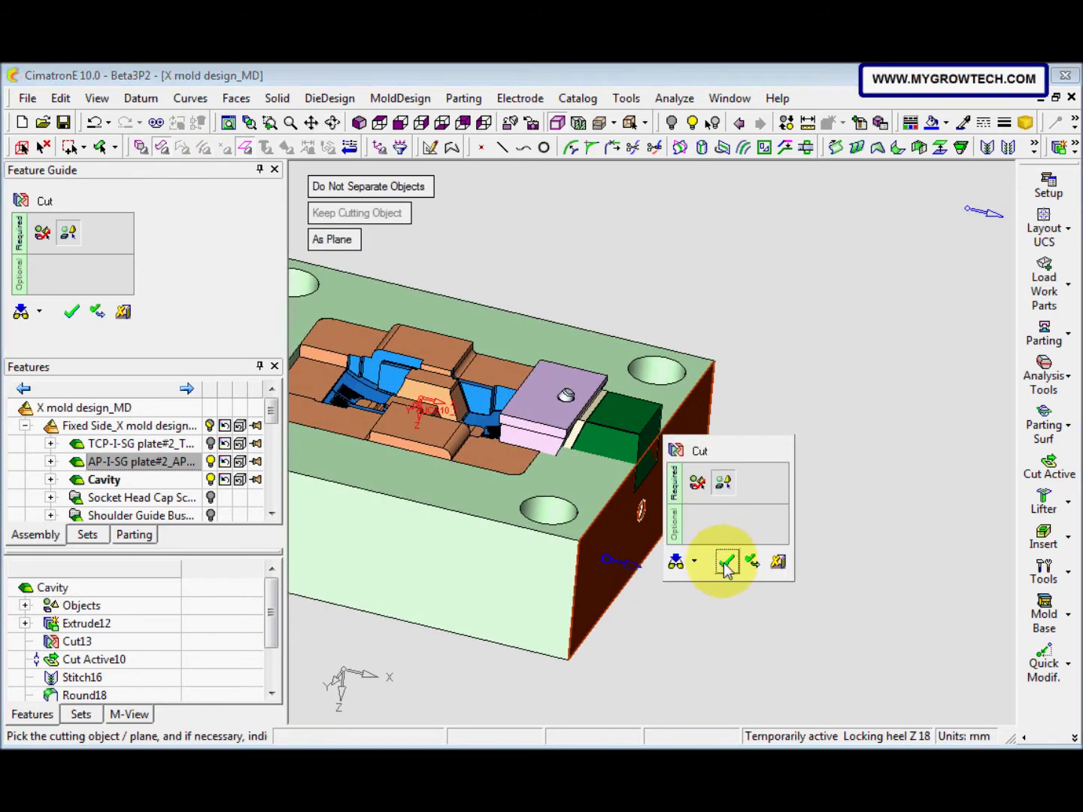
Step: Activate the locking heel component for editing
ctrl+drag(628, 577, 497, 470)
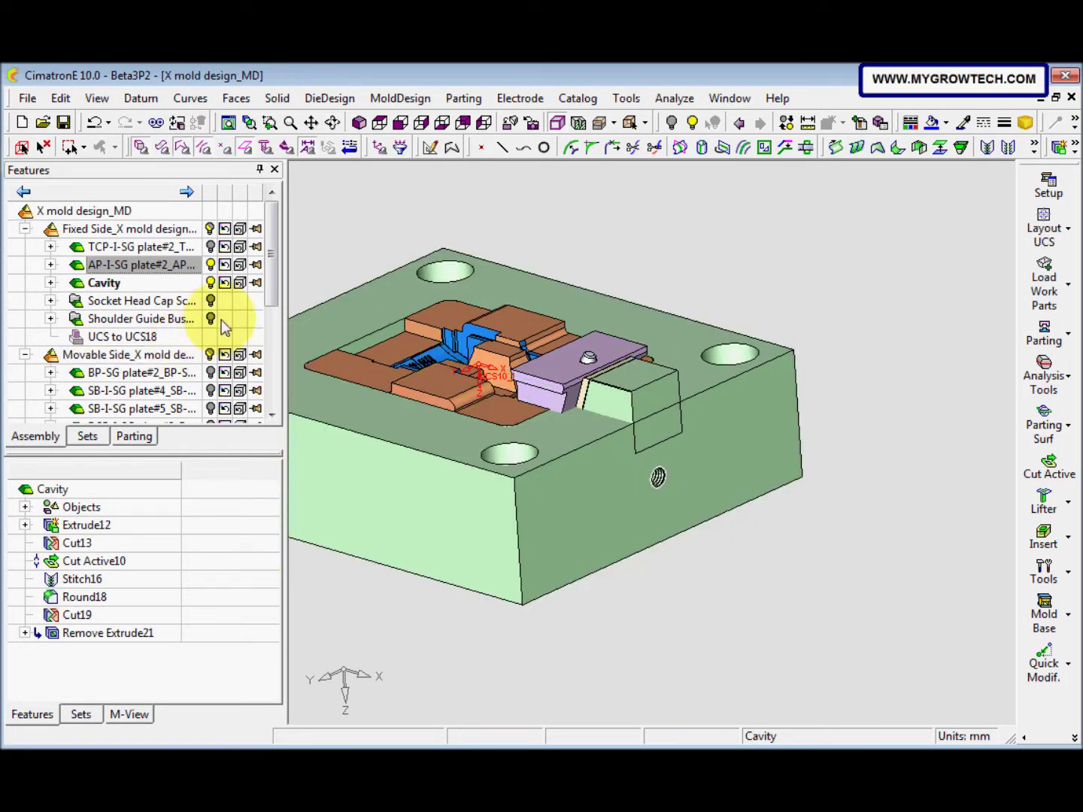
right_click(634, 407)
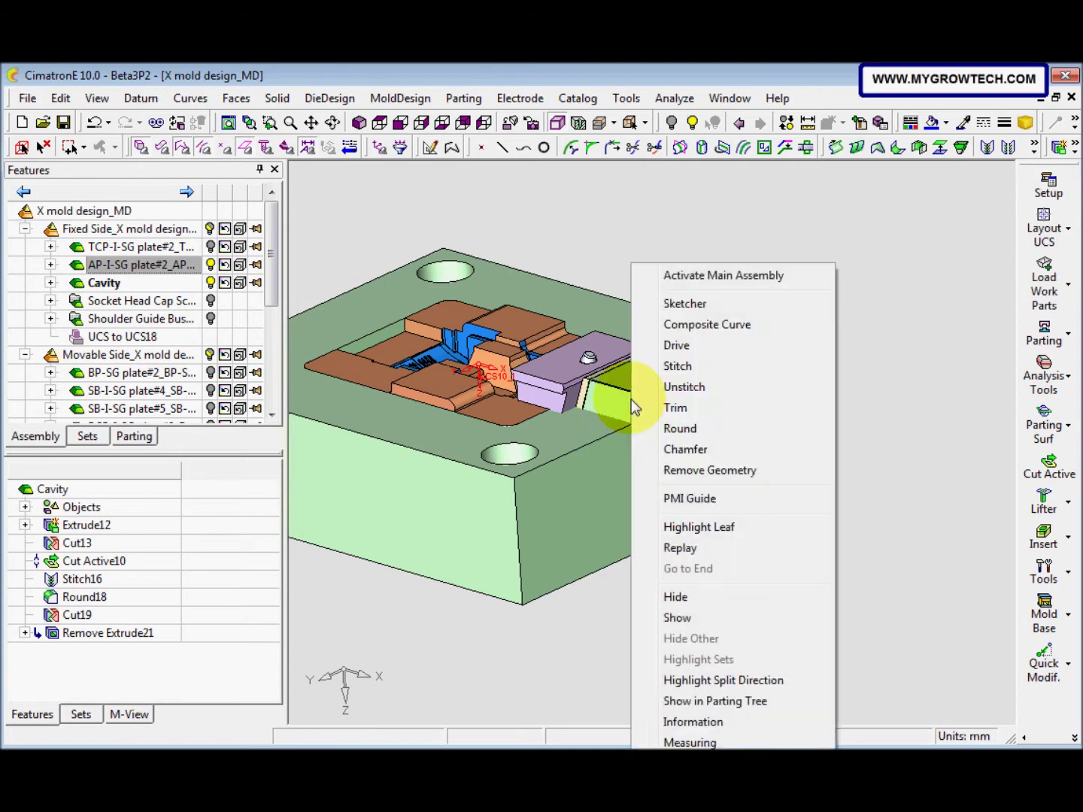
key(Escape)
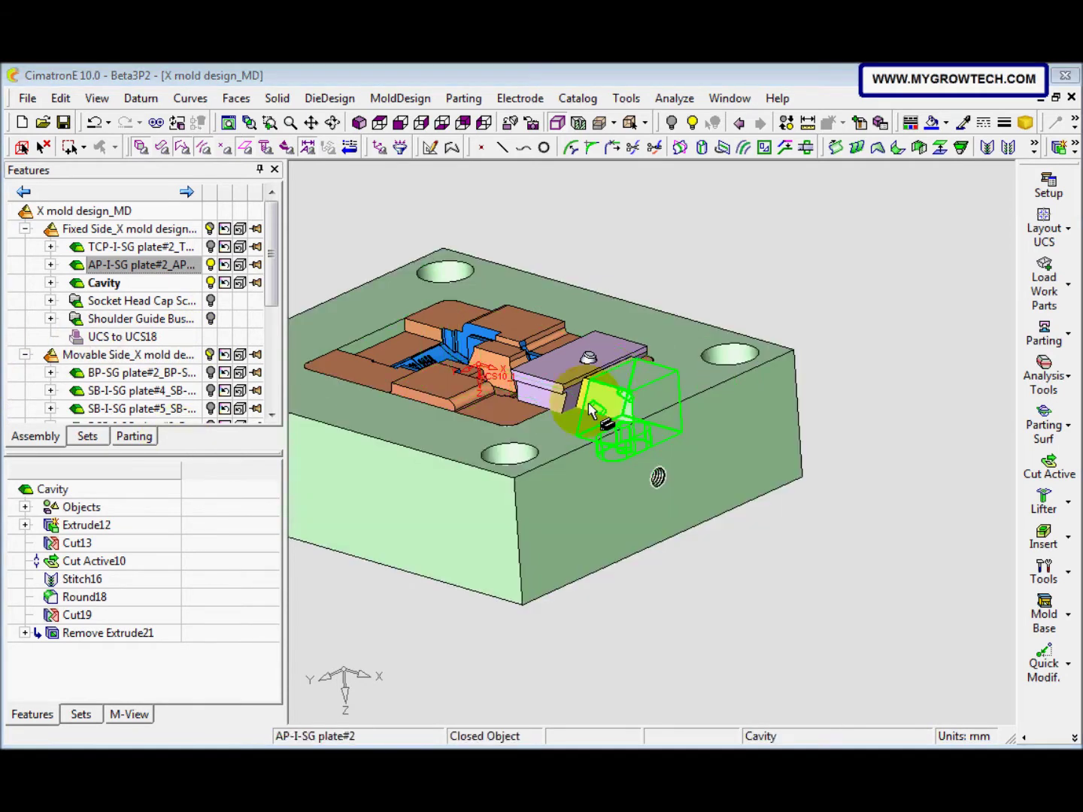
right_click(630, 387)
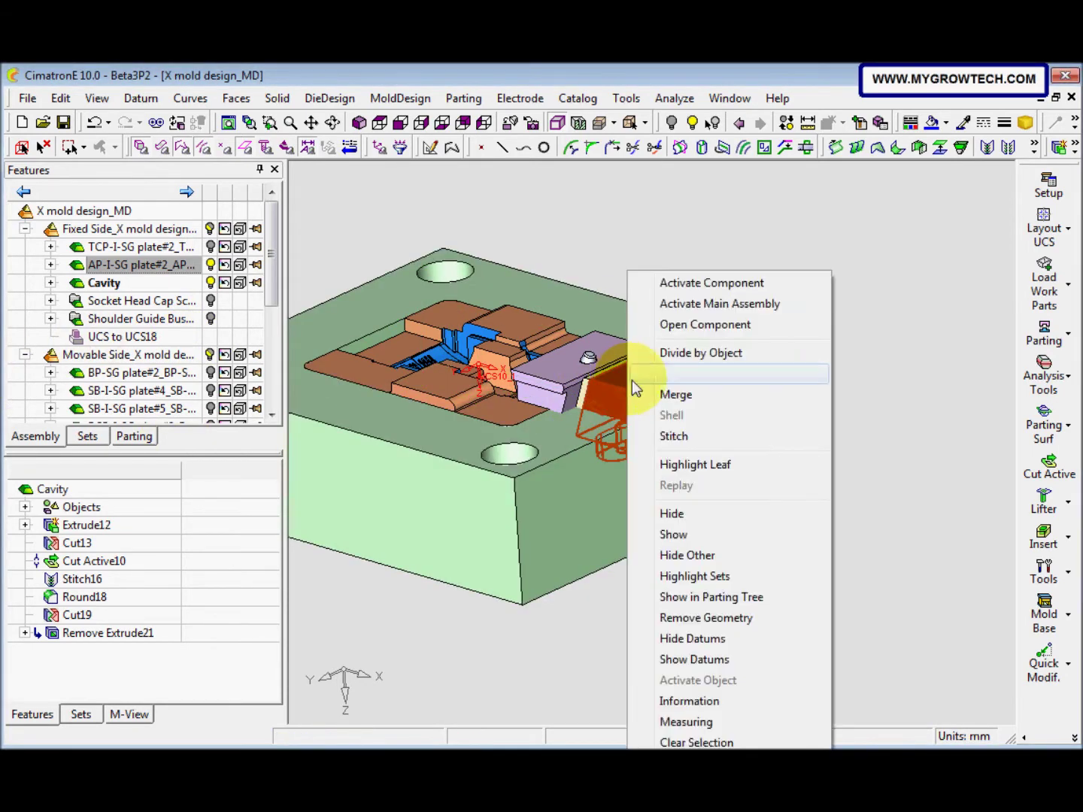
click(726, 284)
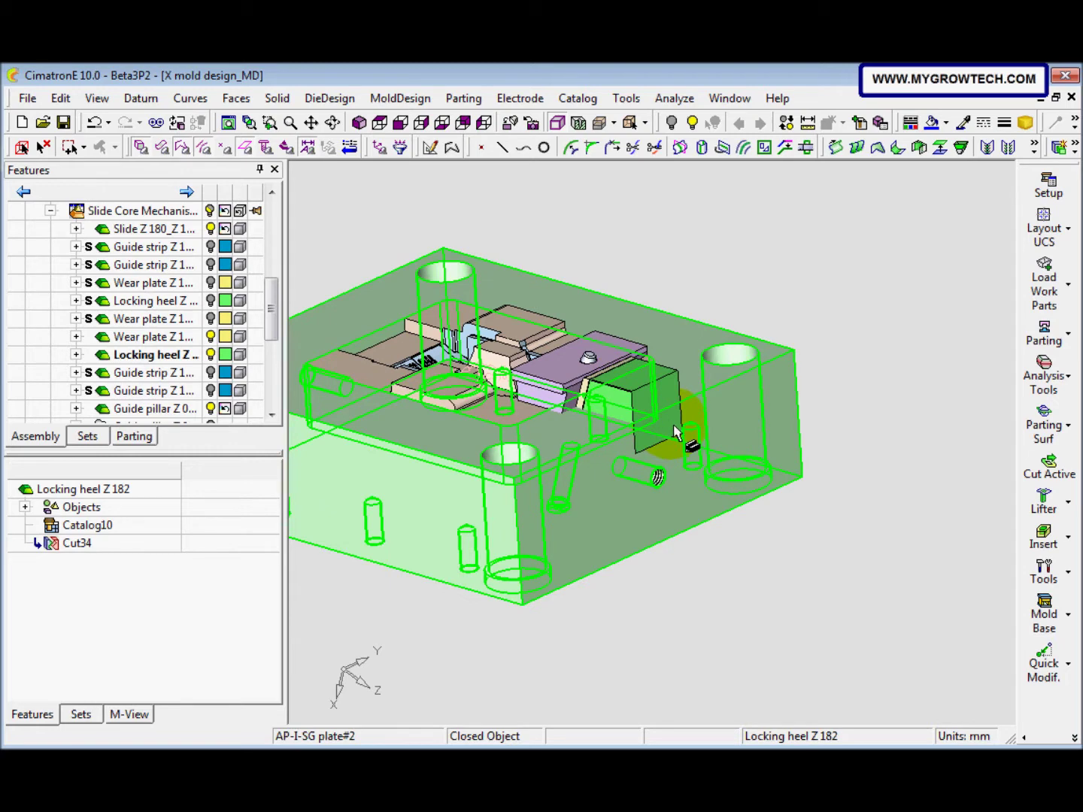
Step: Hide AP-I-SG plate#2 and the Cavity so only the slide mechanism parts are displayed
drag(275, 312, 277, 230)
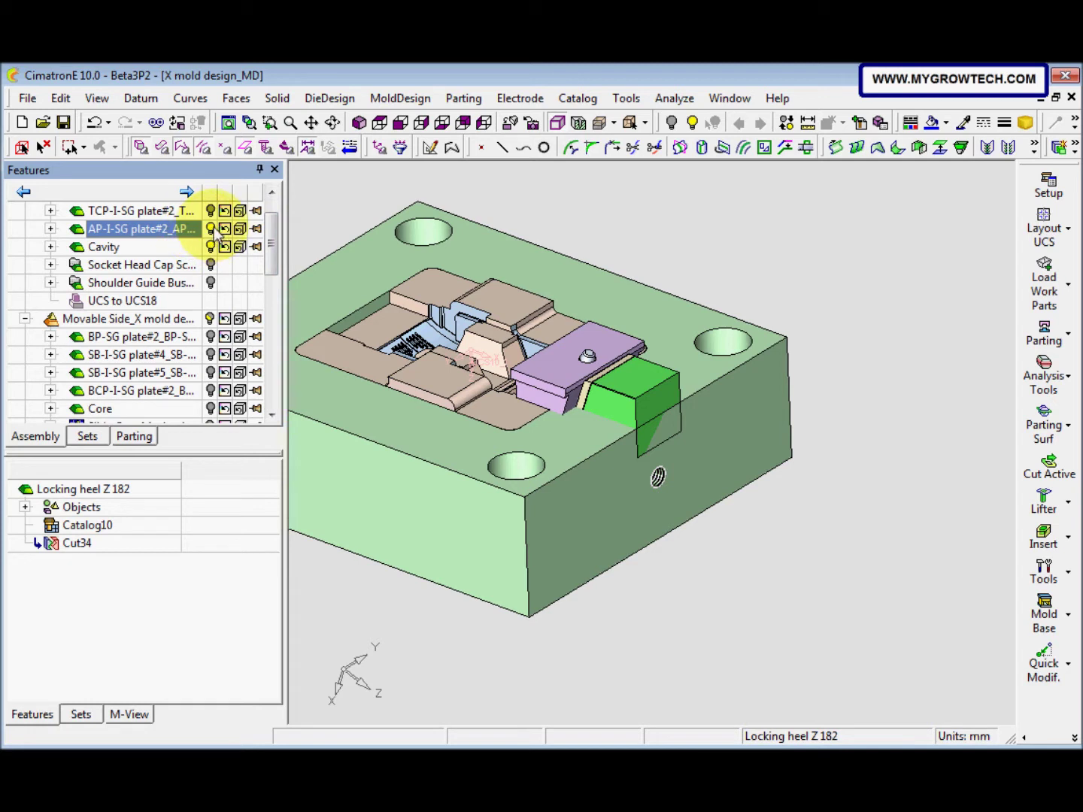
click(211, 230)
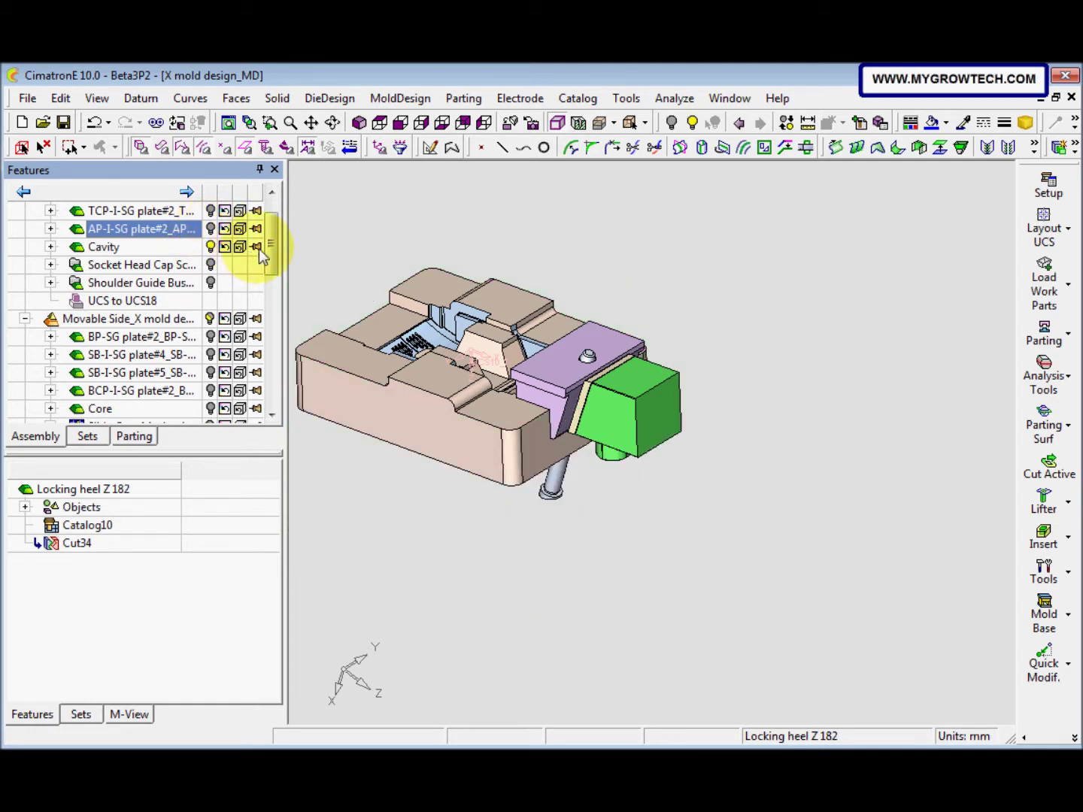
click(211, 246)
middle_drag(484, 413, 541, 406)
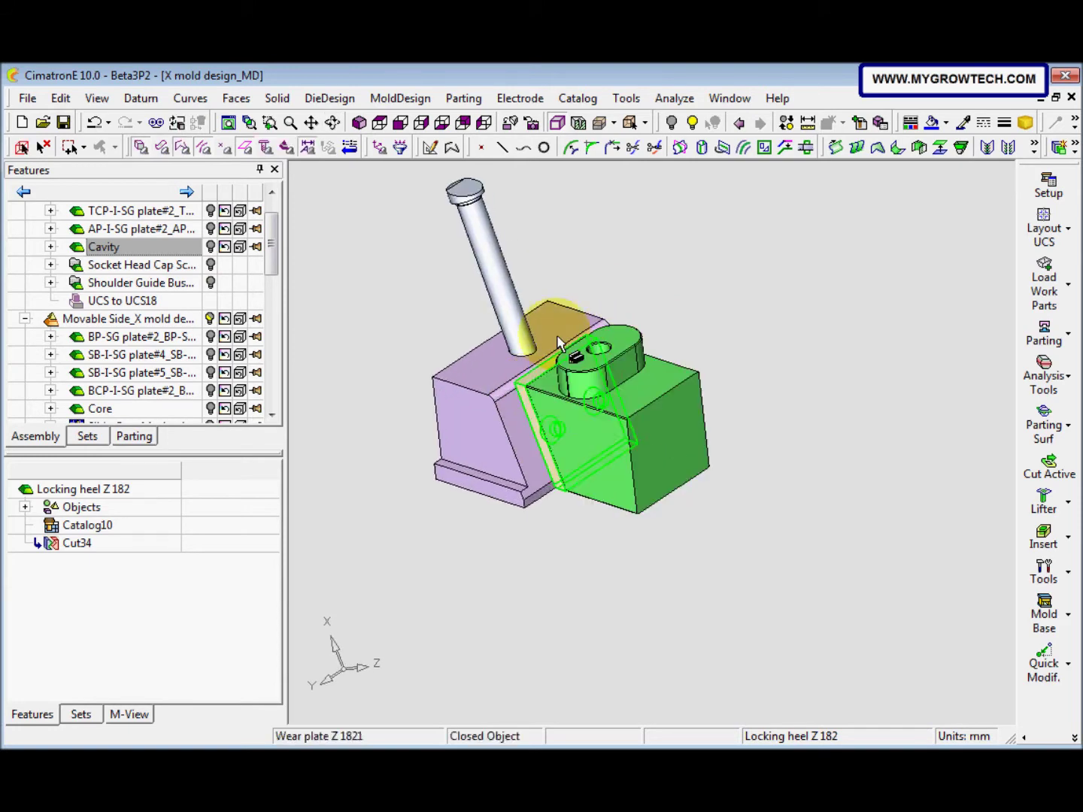
Step: Round the four edges of the locking heel's outer end face with a constant global radius of 0.5 mm
click(276, 99)
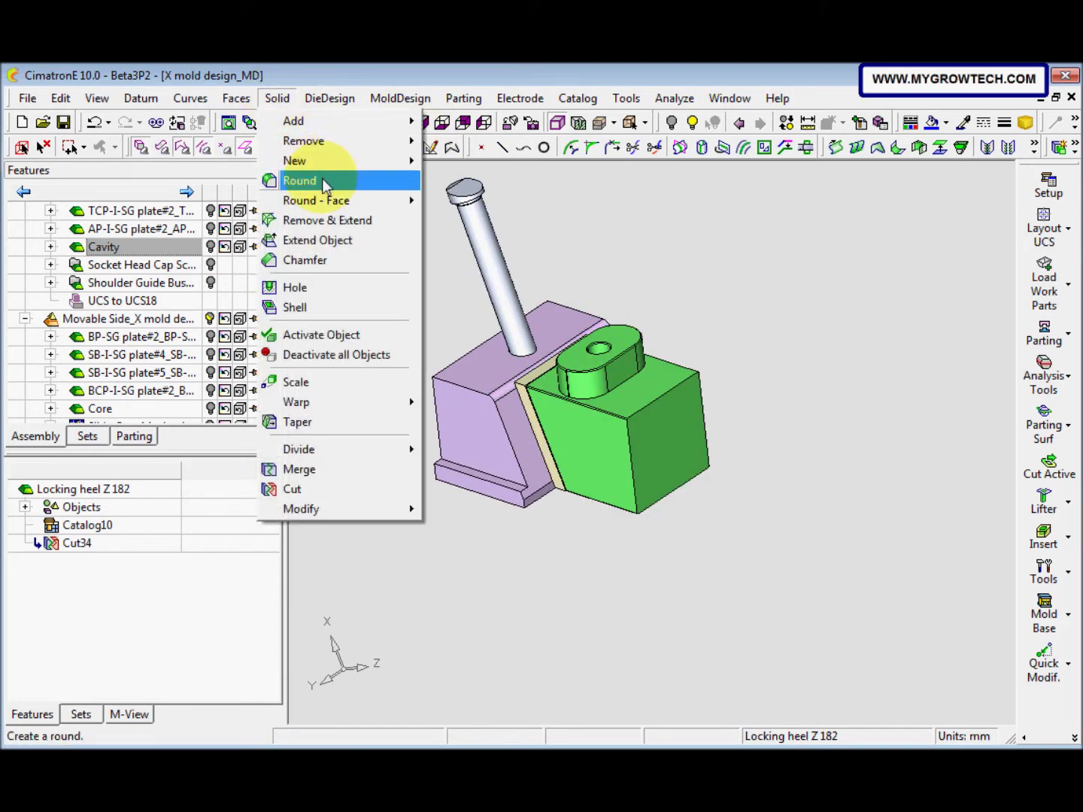
click(325, 181)
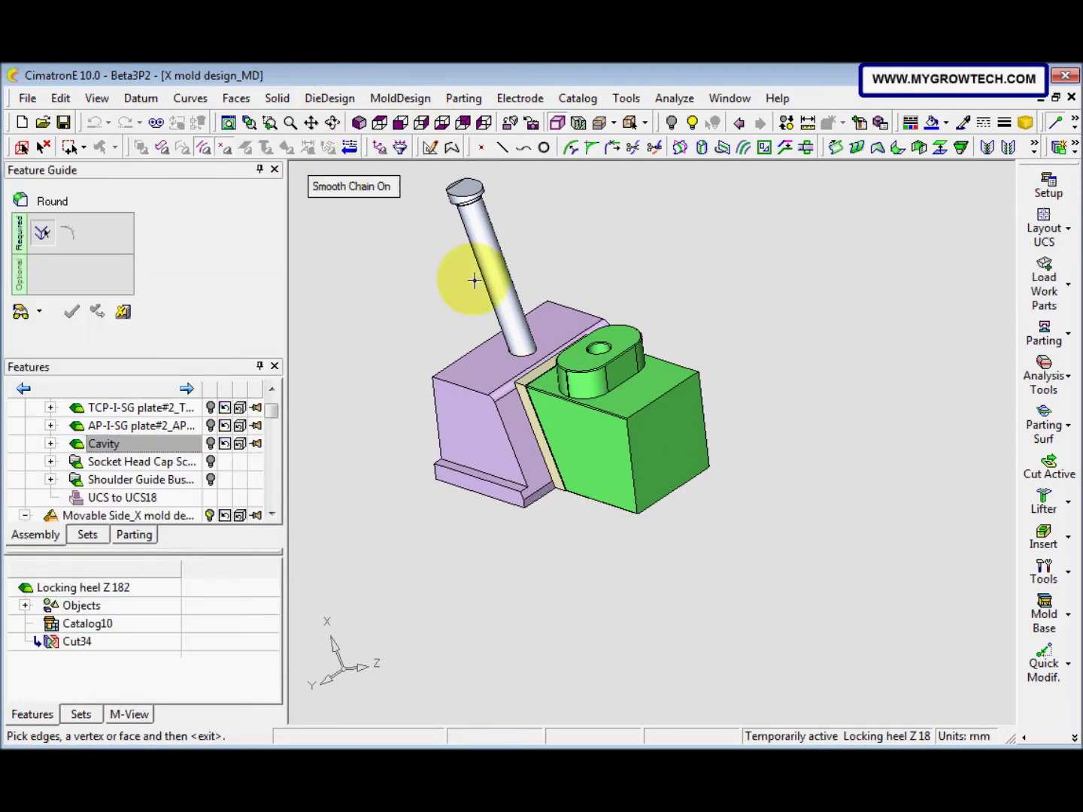
click(630, 460)
click(724, 428)
click(704, 426)
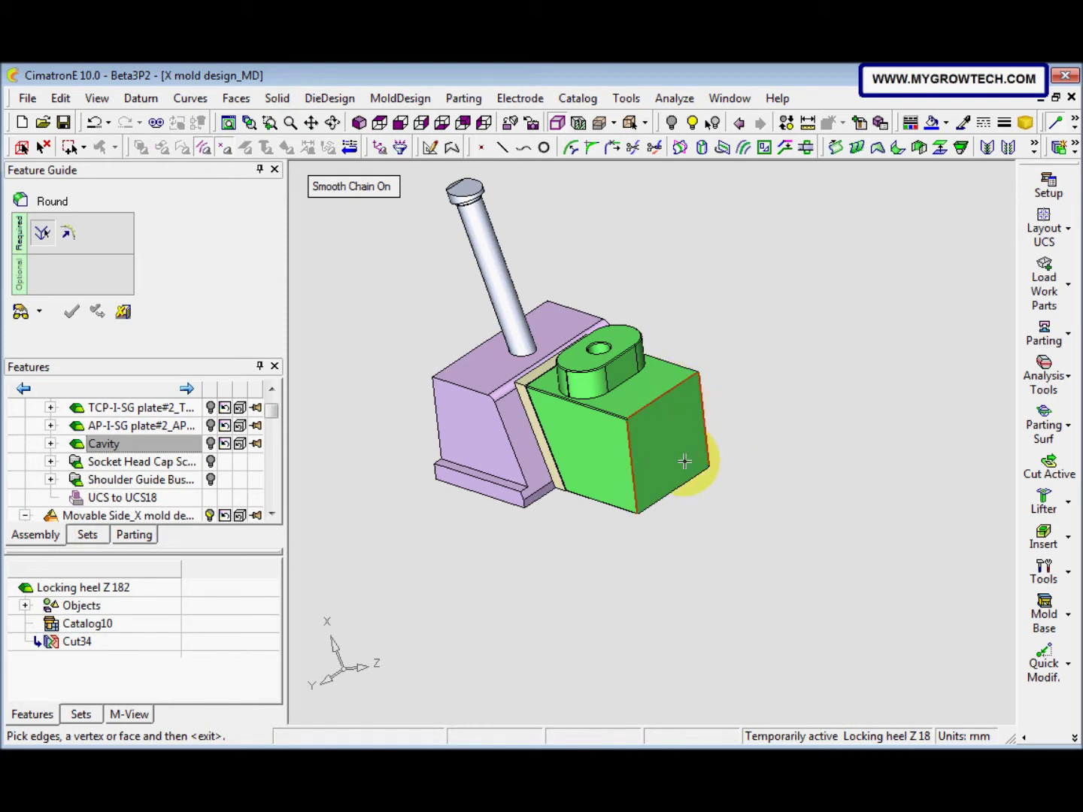
click(680, 489)
middle_click(768, 335)
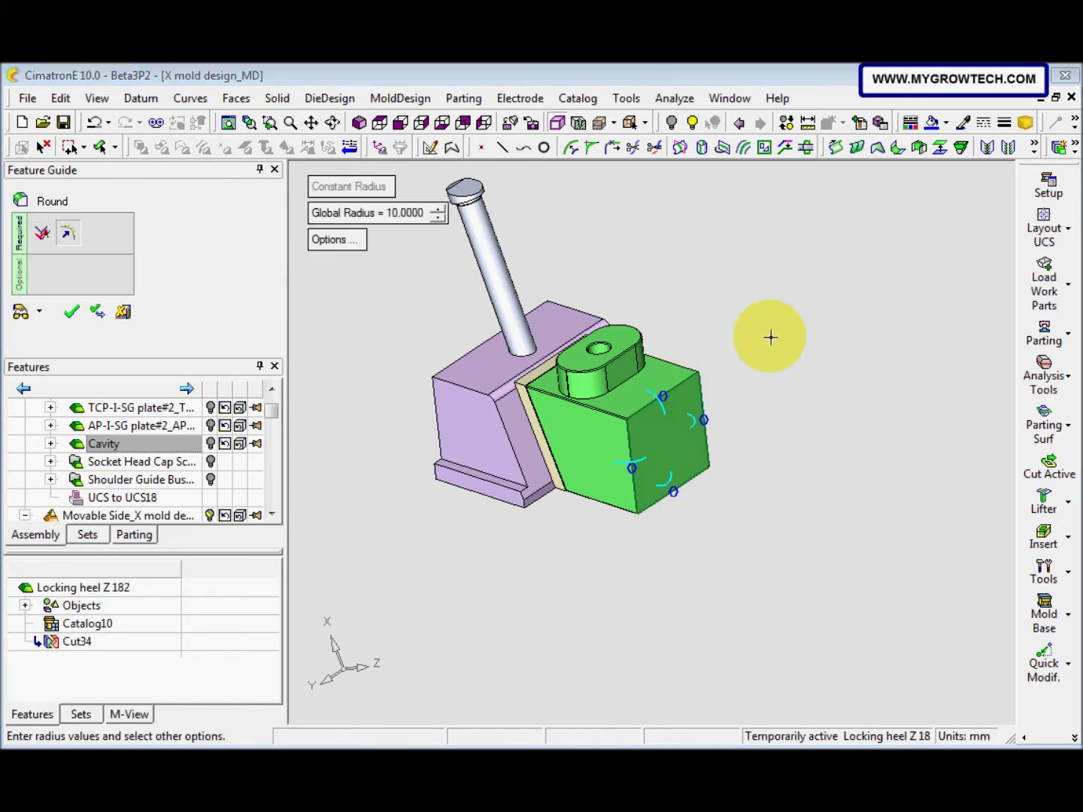
click(418, 224)
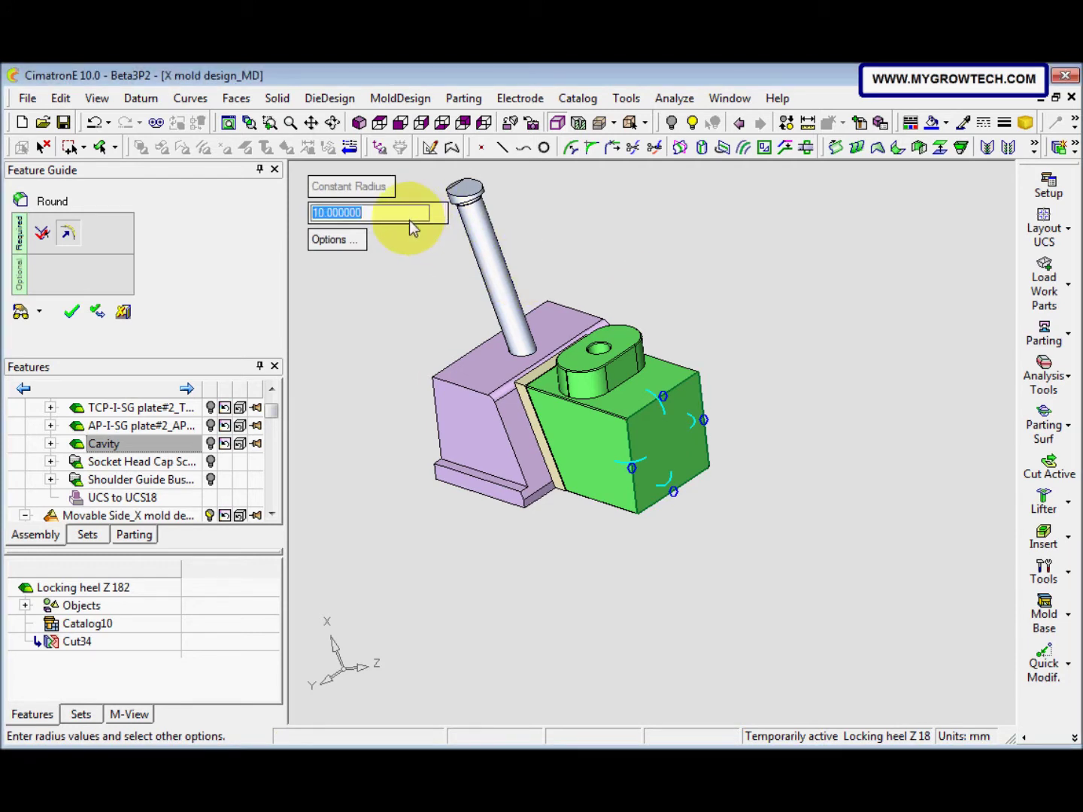
key(BackSpace)
text(0.5)
key(Return)
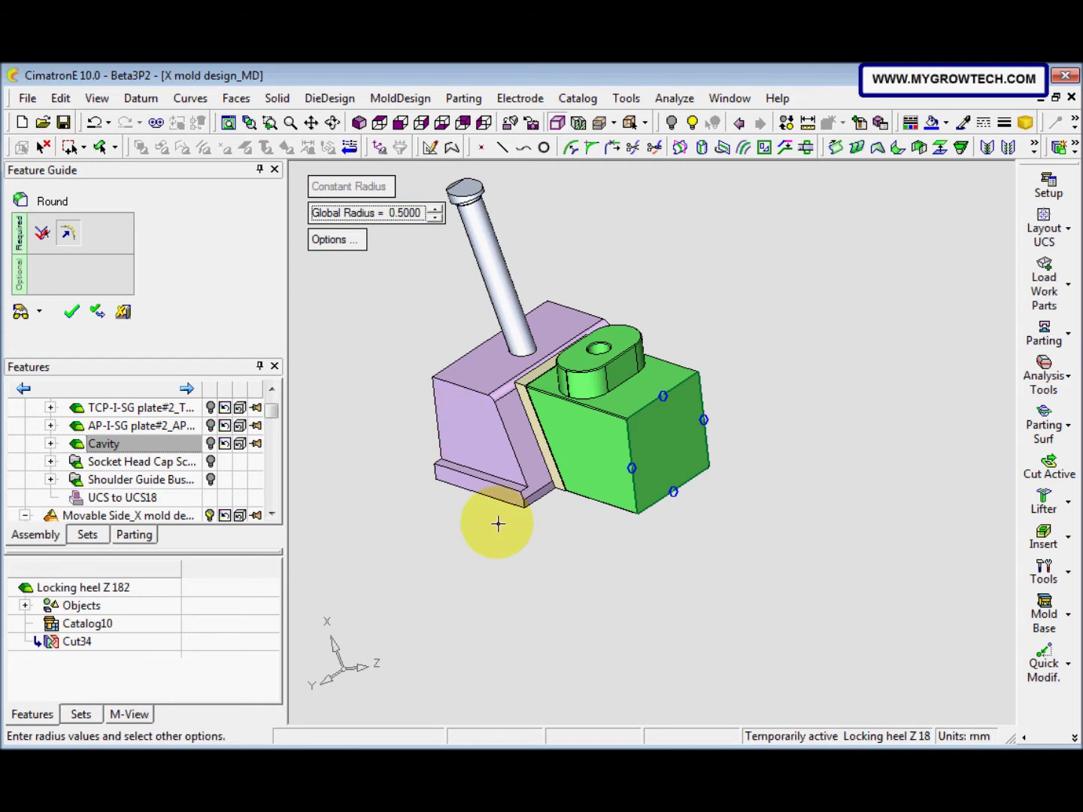
scroll(643, 388, up, 4)
ctrl+drag(637, 394, 647, 376)
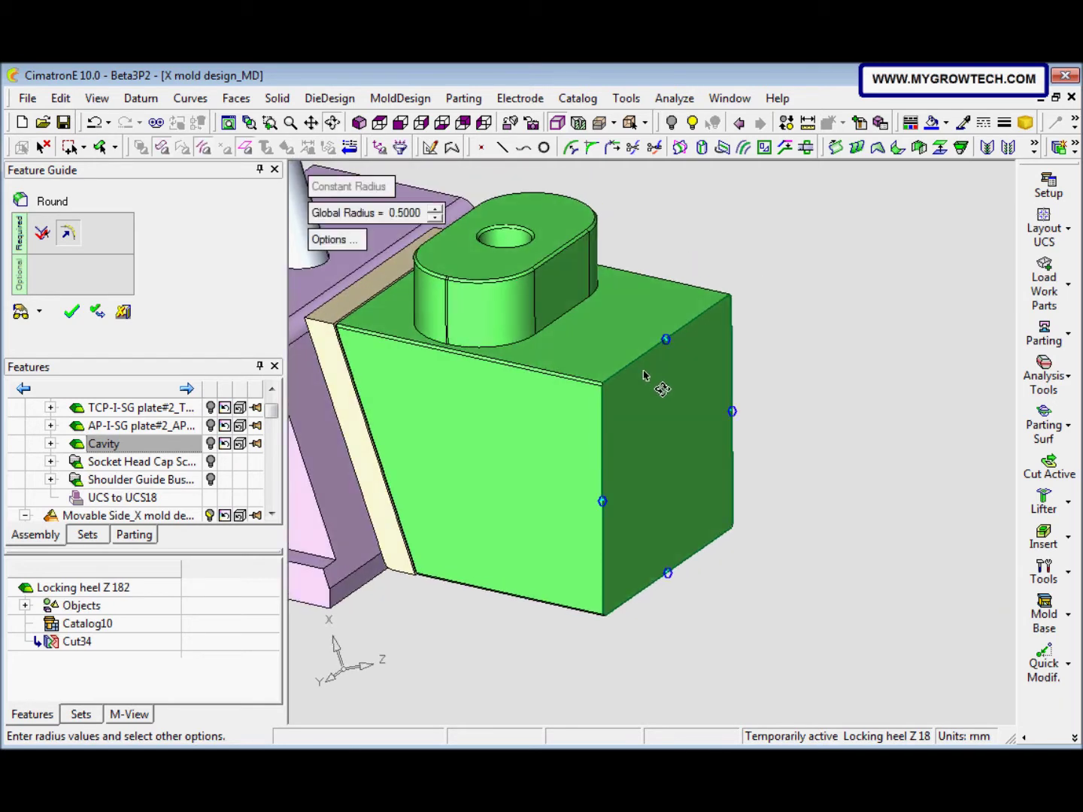
middle_click(775, 368)
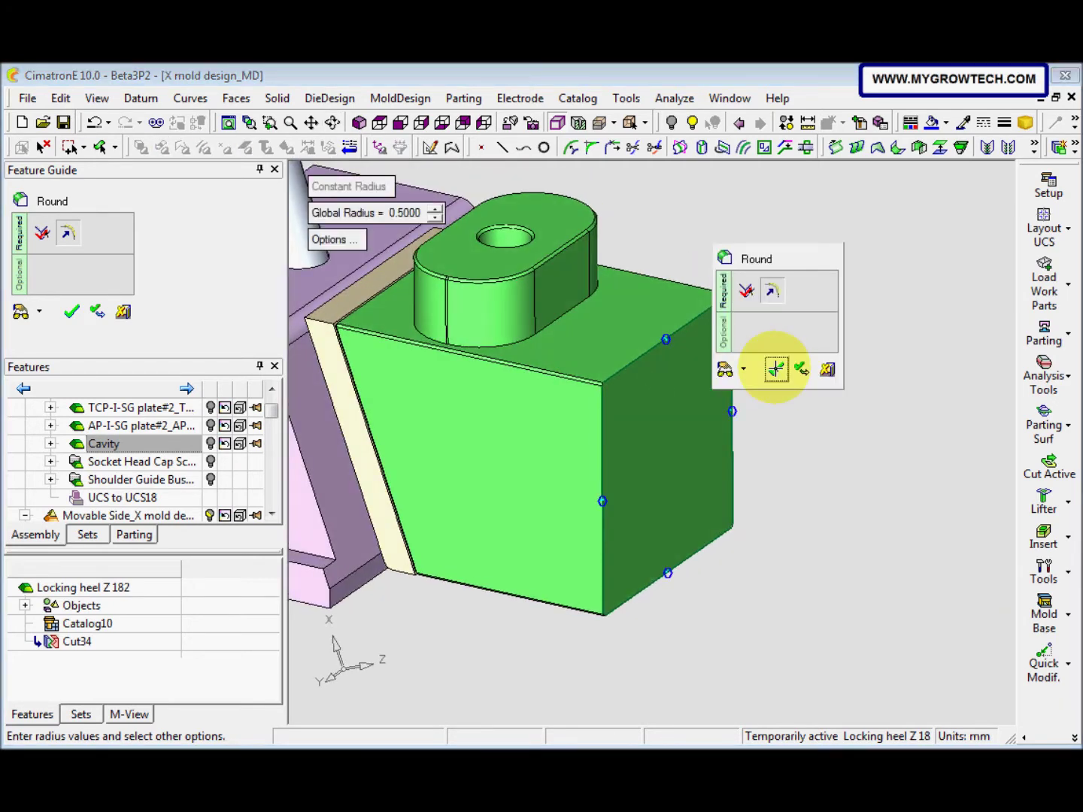
click(776, 370)
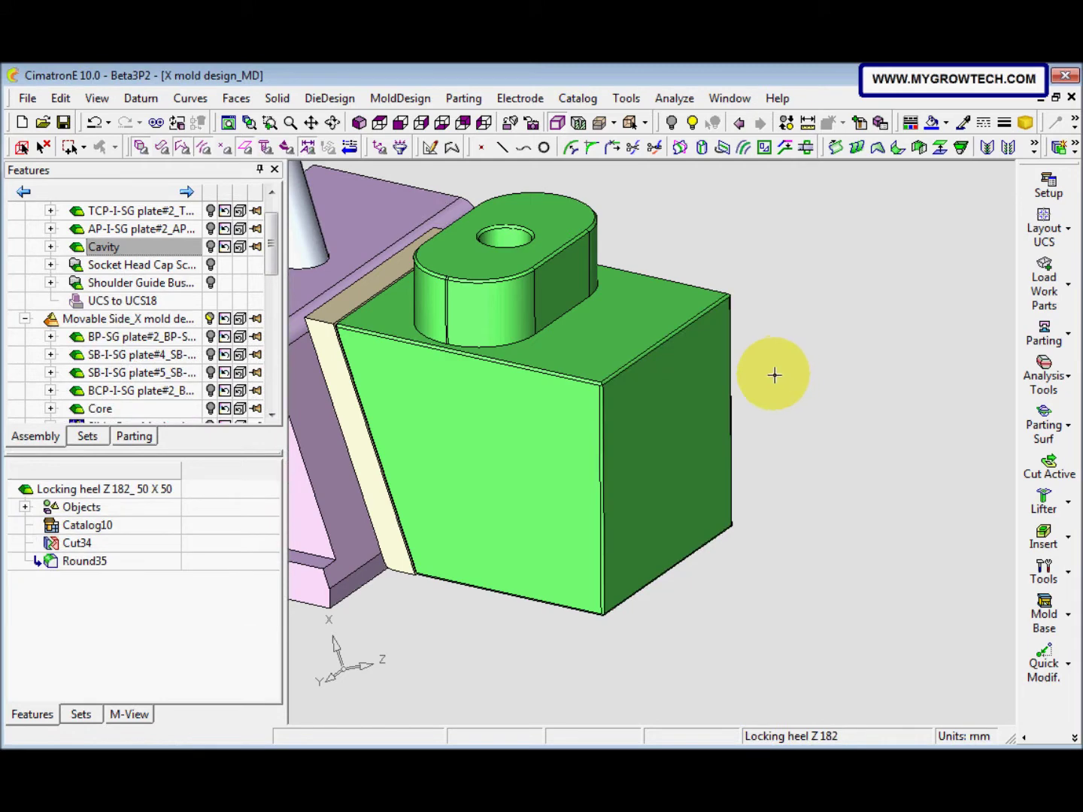
Step: Show the Cavity and AP-I-SG plate#2 around the slide mechanism again
middle_drag(670, 380, 701, 382)
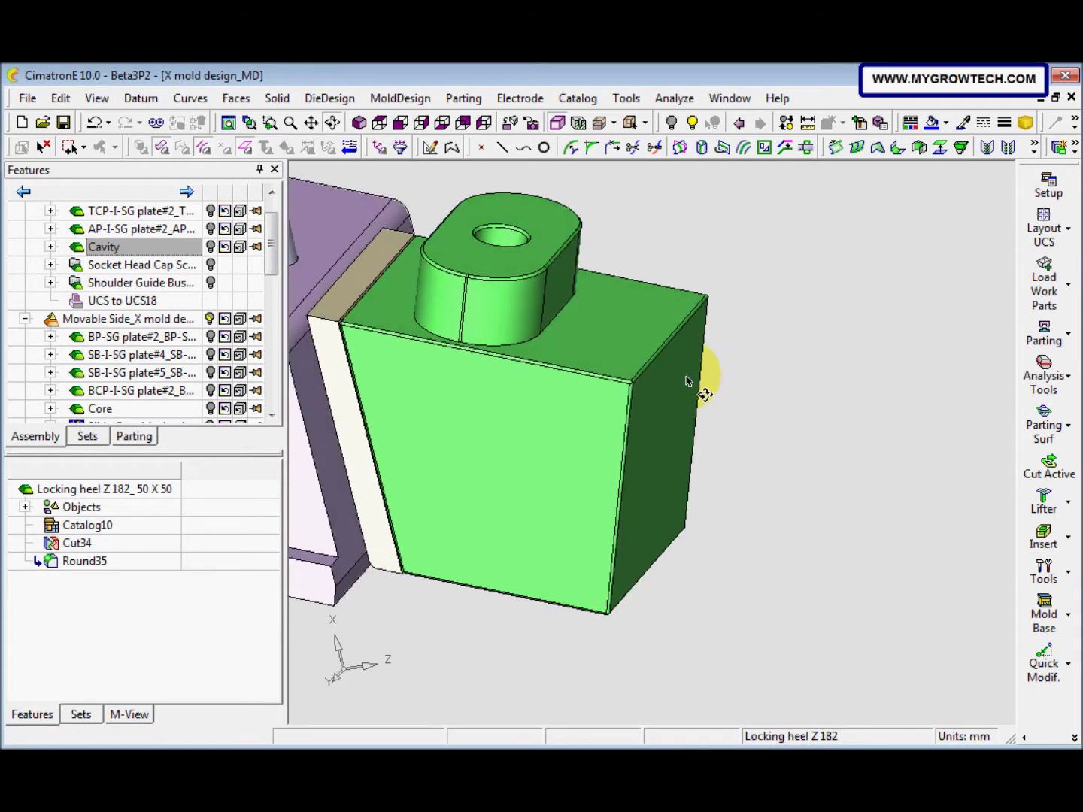
ctrl+drag(701, 382, 752, 363)
ctrl+right_drag(705, 438, 467, 454)
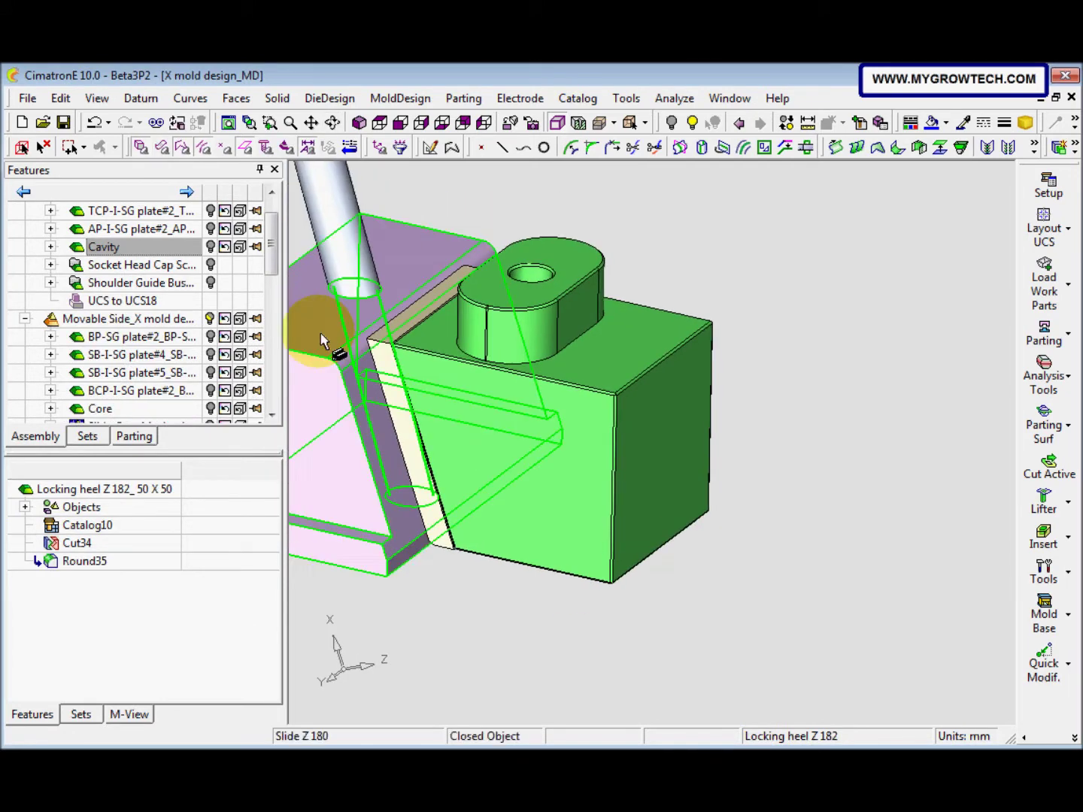
click(211, 249)
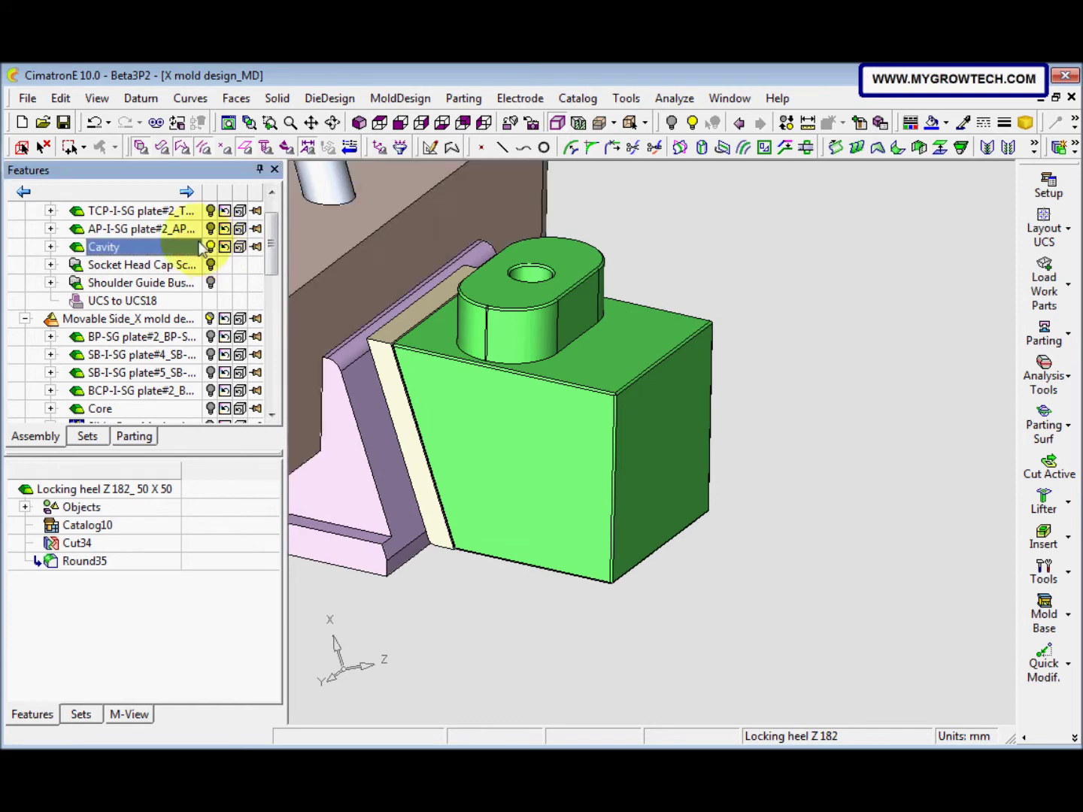
click(211, 229)
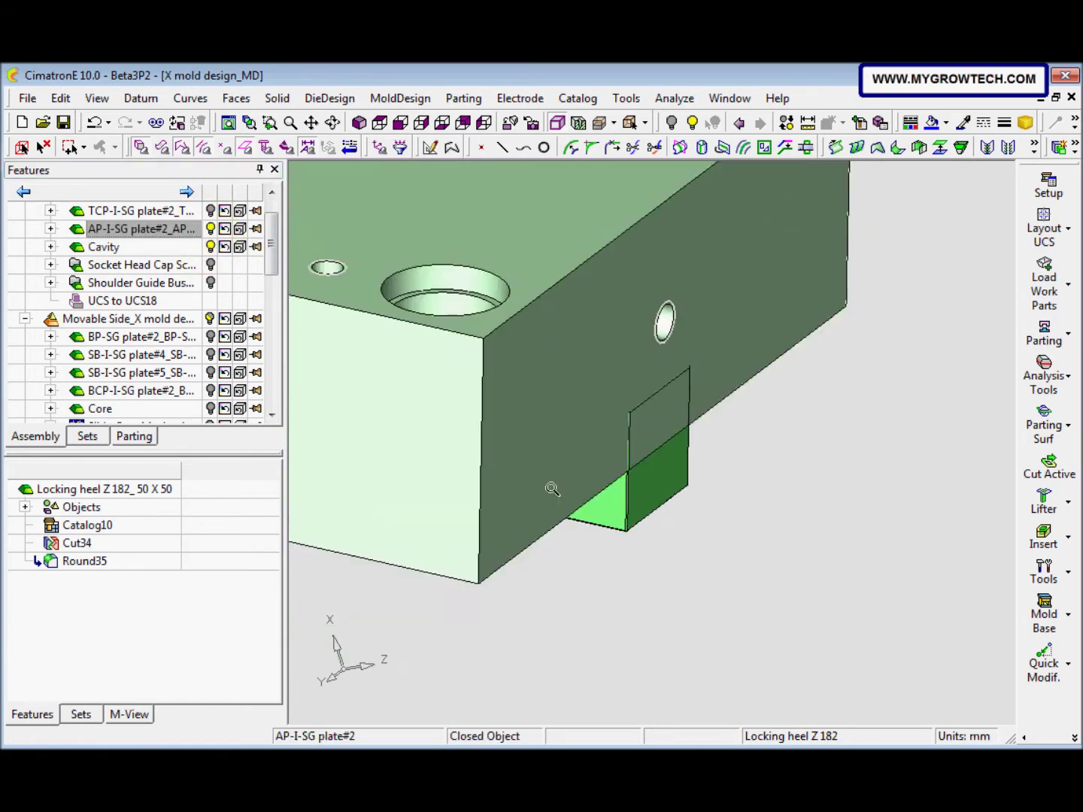
Step: Cut AP-I-SG plate#2 with the slide as the cutting object, keeping the cutting object and not separating objects
scroll(444, 592, down, 3)
scroll(495, 500, down, 2)
middle_drag(496, 501, 413, 367)
middle_drag(440, 524, 480, 508)
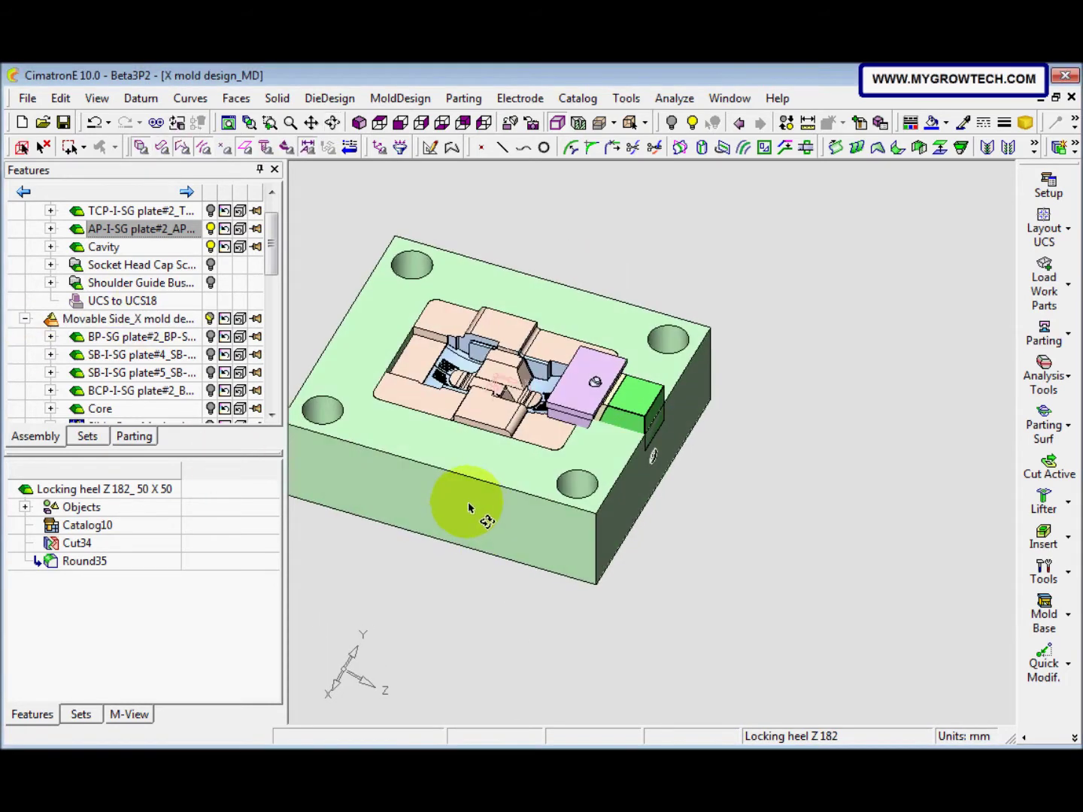
click(277, 98)
click(309, 489)
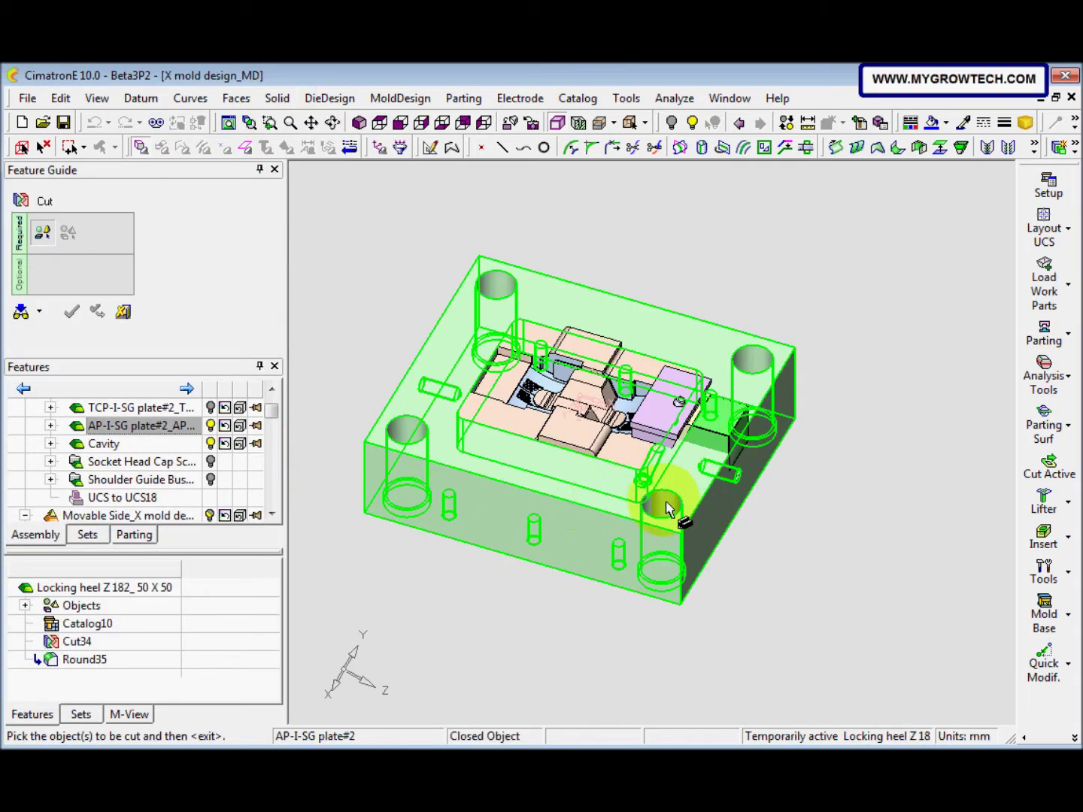
click(693, 521)
middle_click(858, 510)
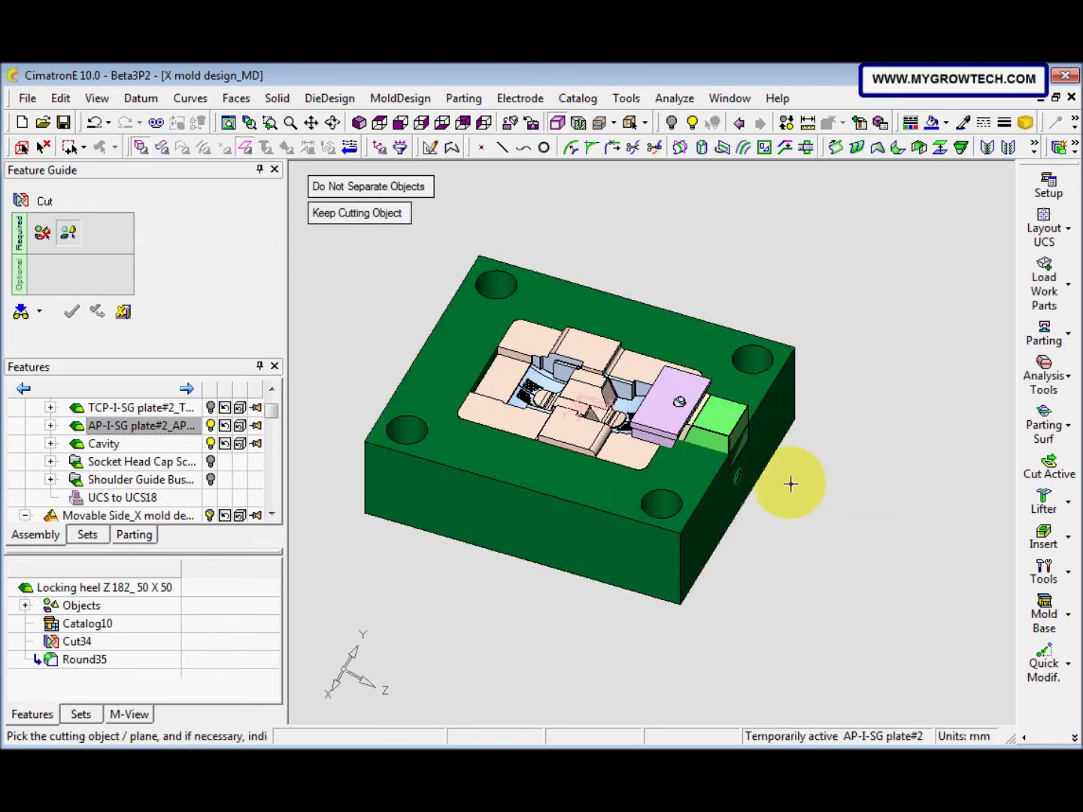
click(664, 429)
middle_drag(666, 432, 644, 461)
click(393, 348)
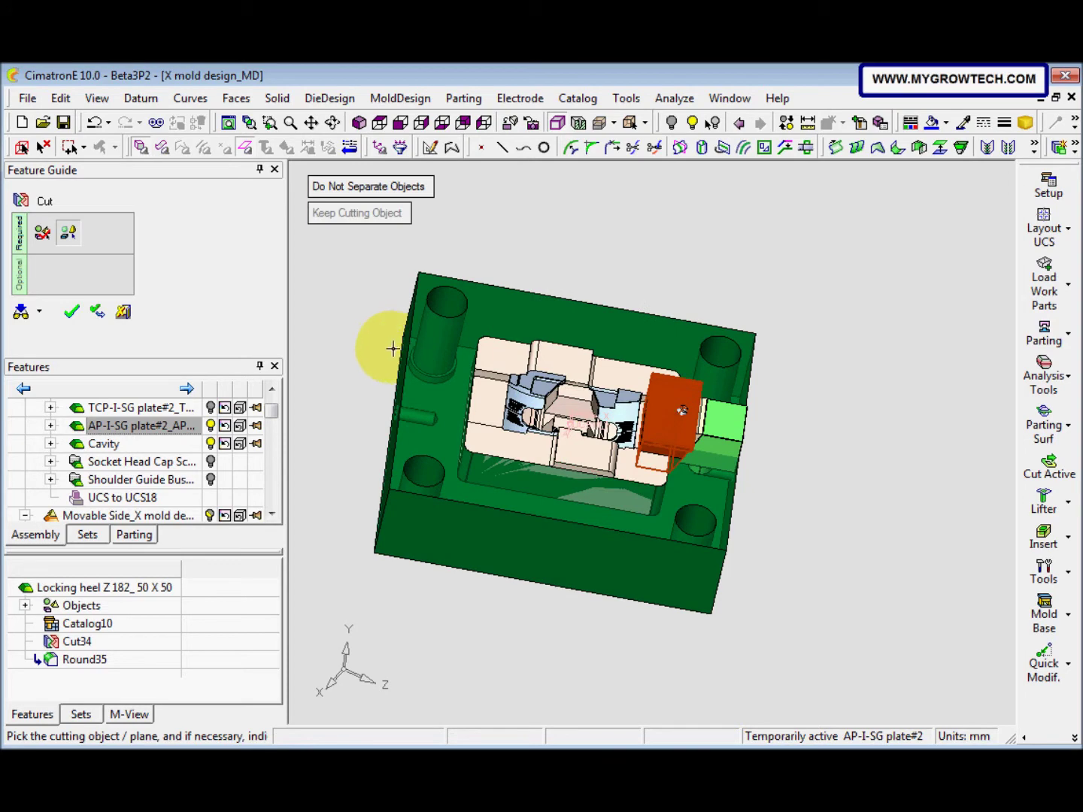
right_click(385, 336)
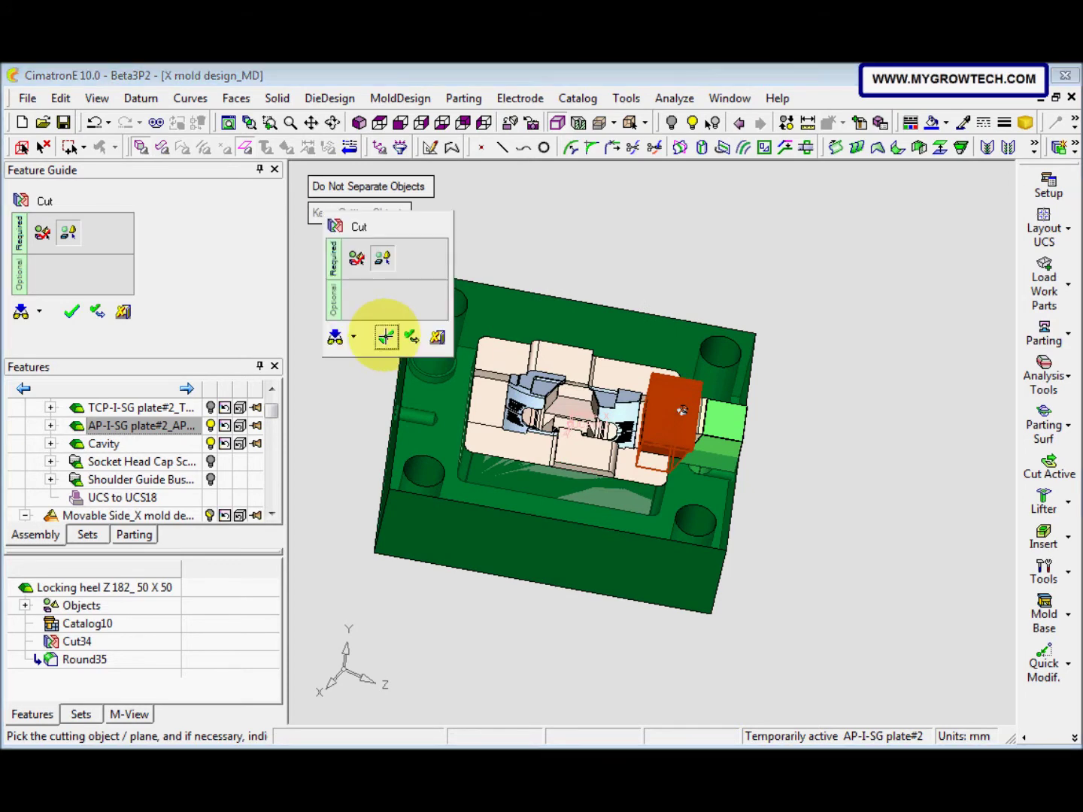
click(385, 340)
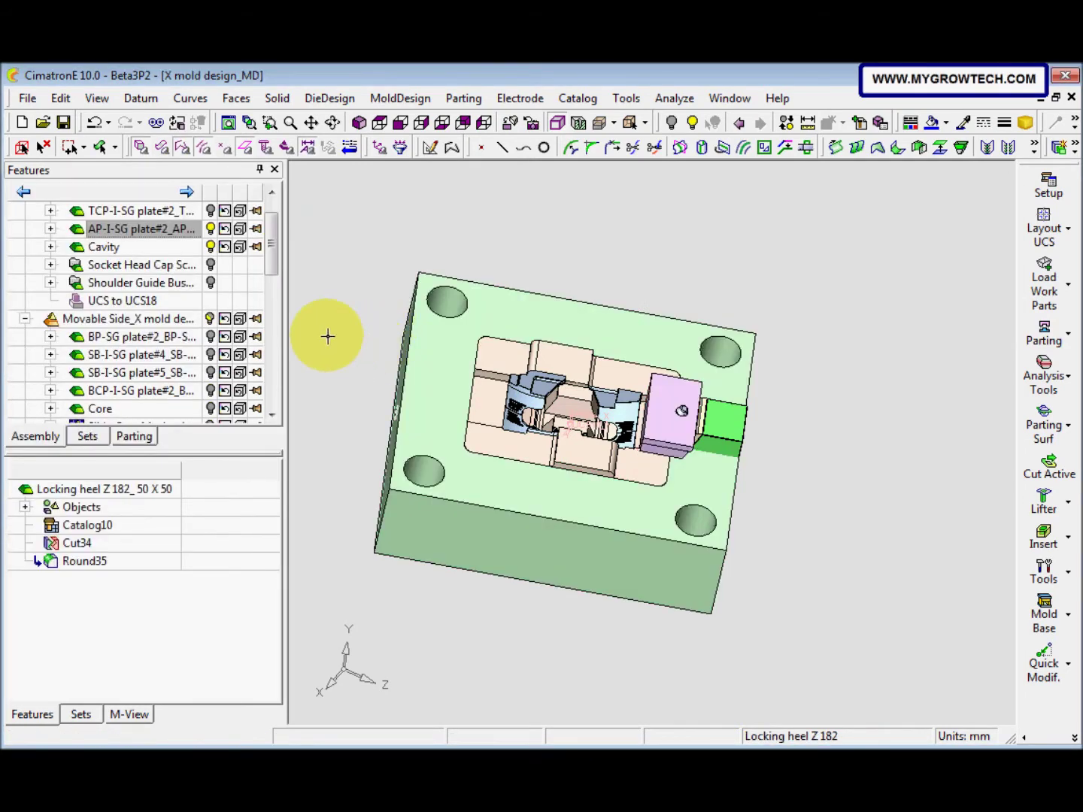
Step: Collapse the Slide Core Mechanism assembly of the Movable Side and hide it to expose the slide pocket in AP-I-SG plate#2
drag(272, 243, 273, 300)
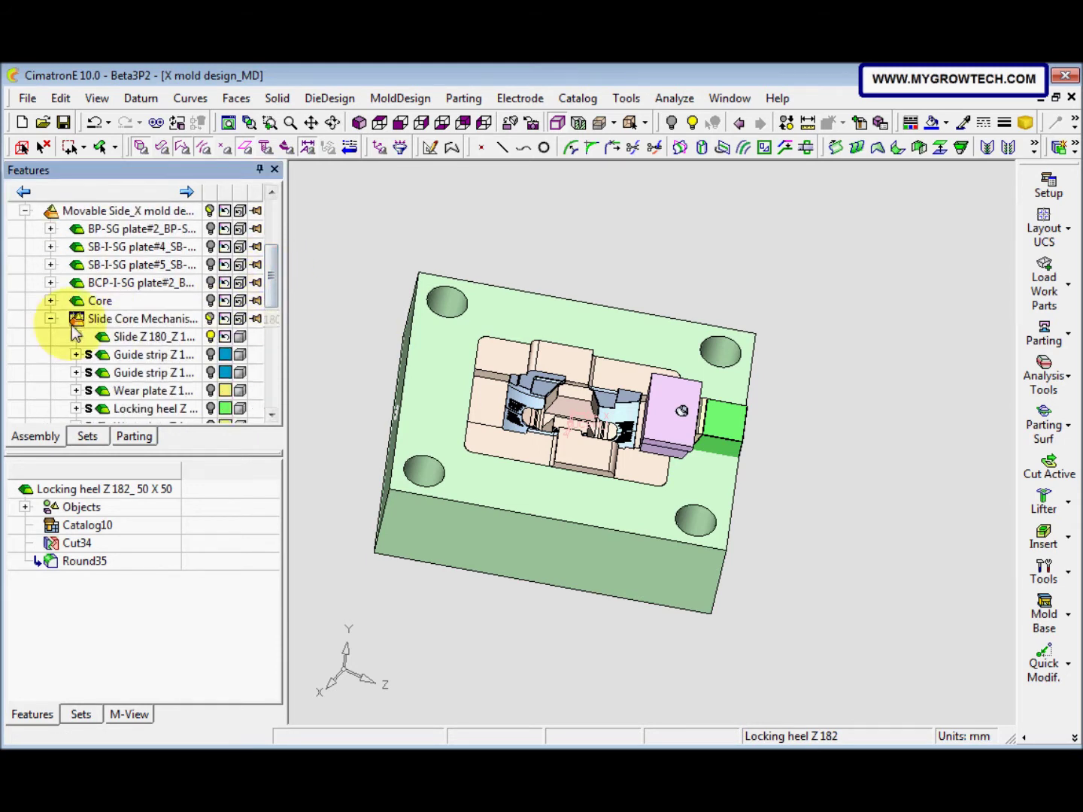
click(50, 319)
click(211, 320)
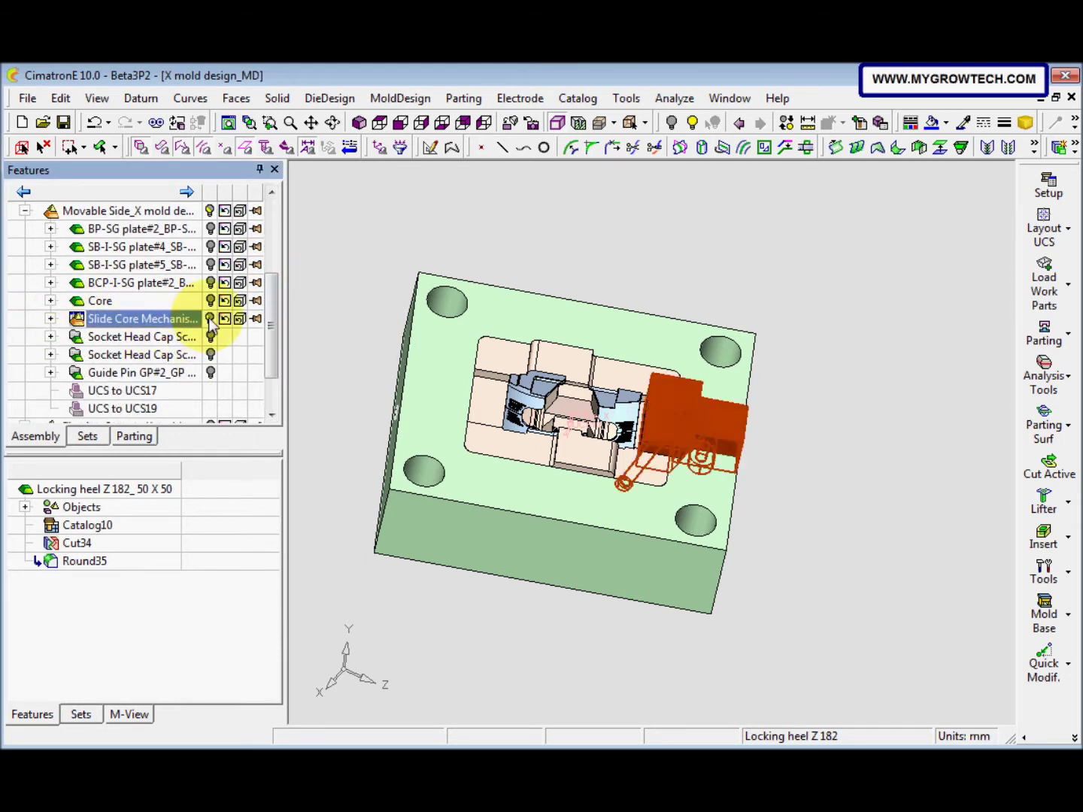
middle_drag(527, 432, 721, 510)
scroll(720, 510, up, 5)
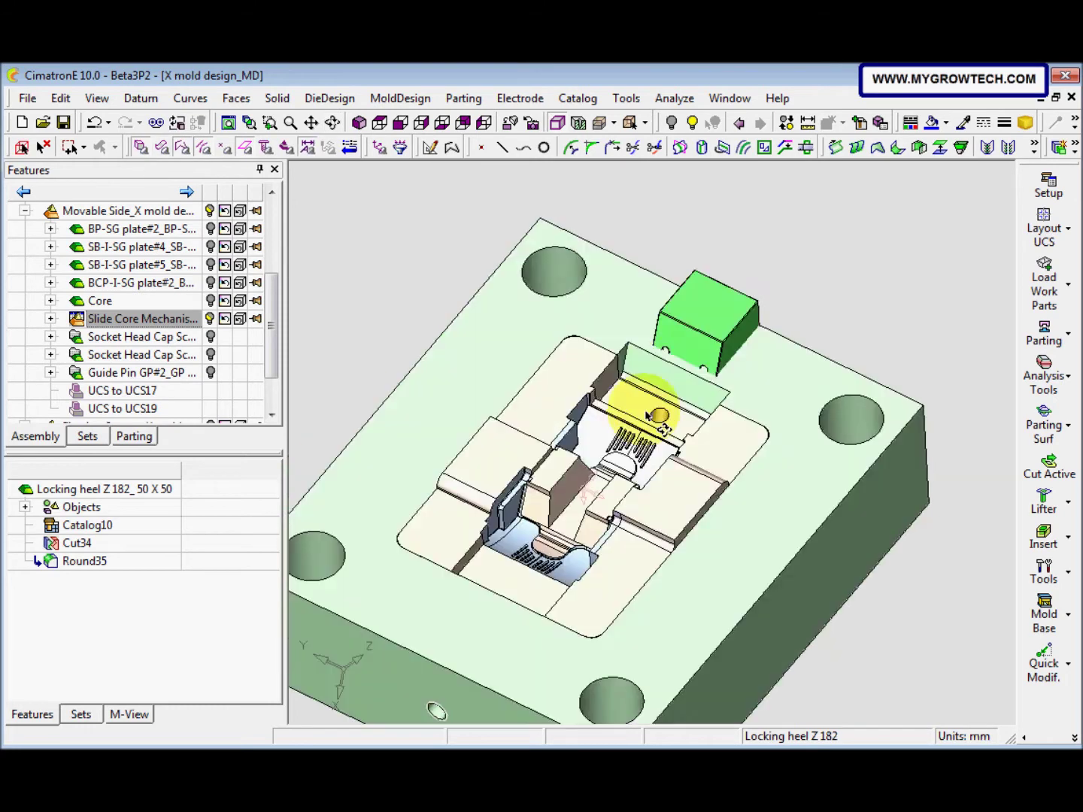
scroll(663, 334, up, 2)
ctrl+middle_drag(637, 333, 618, 385)
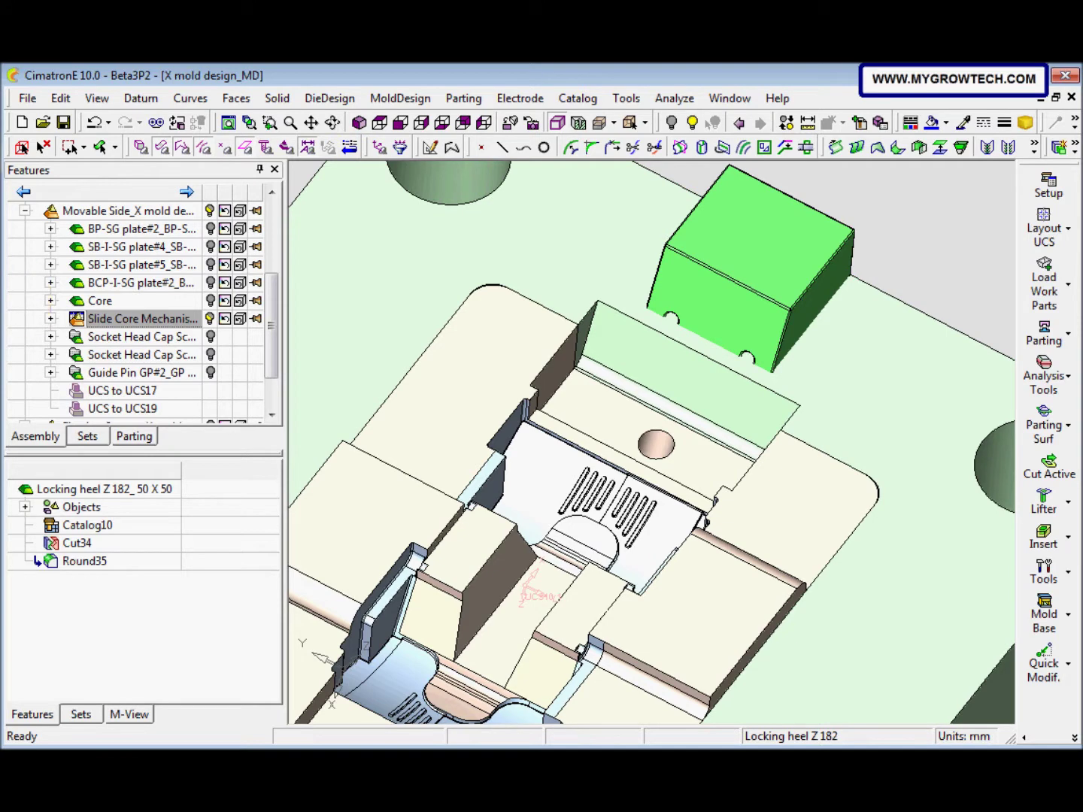
Step: Activate AP-I-SG plate#2 and delete the cylindrical face at the base of the slide pocket's end wall with Remove & Extend
click(542, 263)
right_click(541, 264)
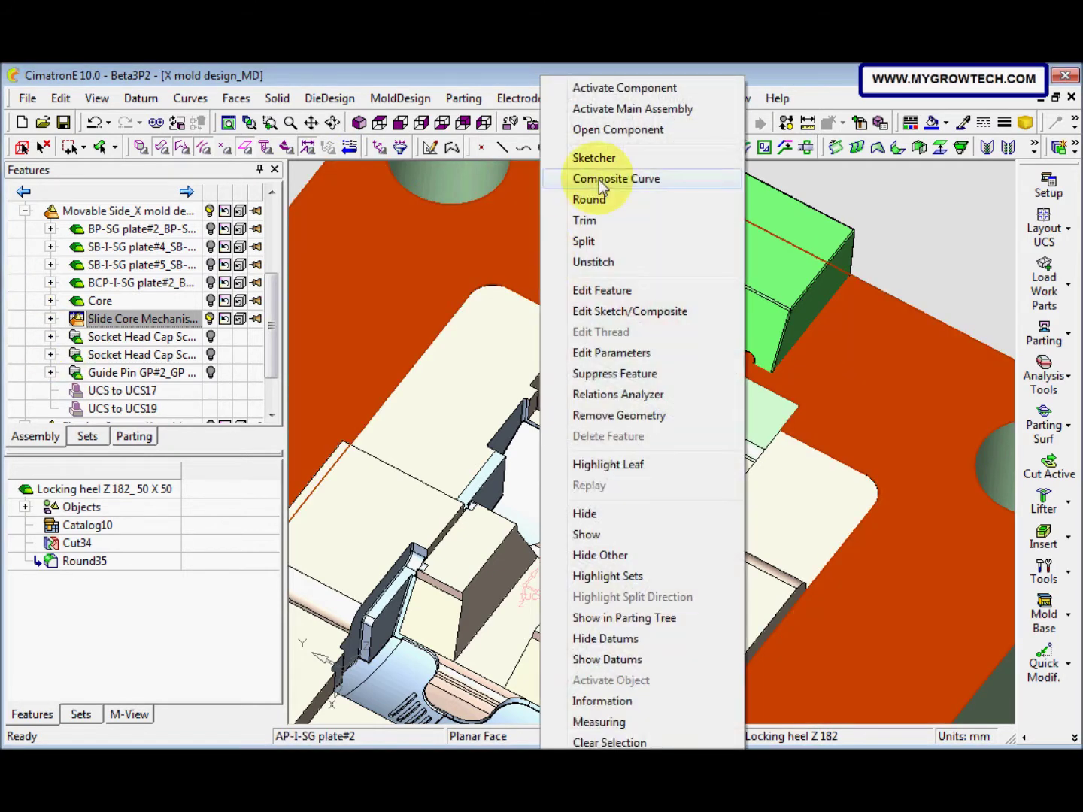
click(623, 89)
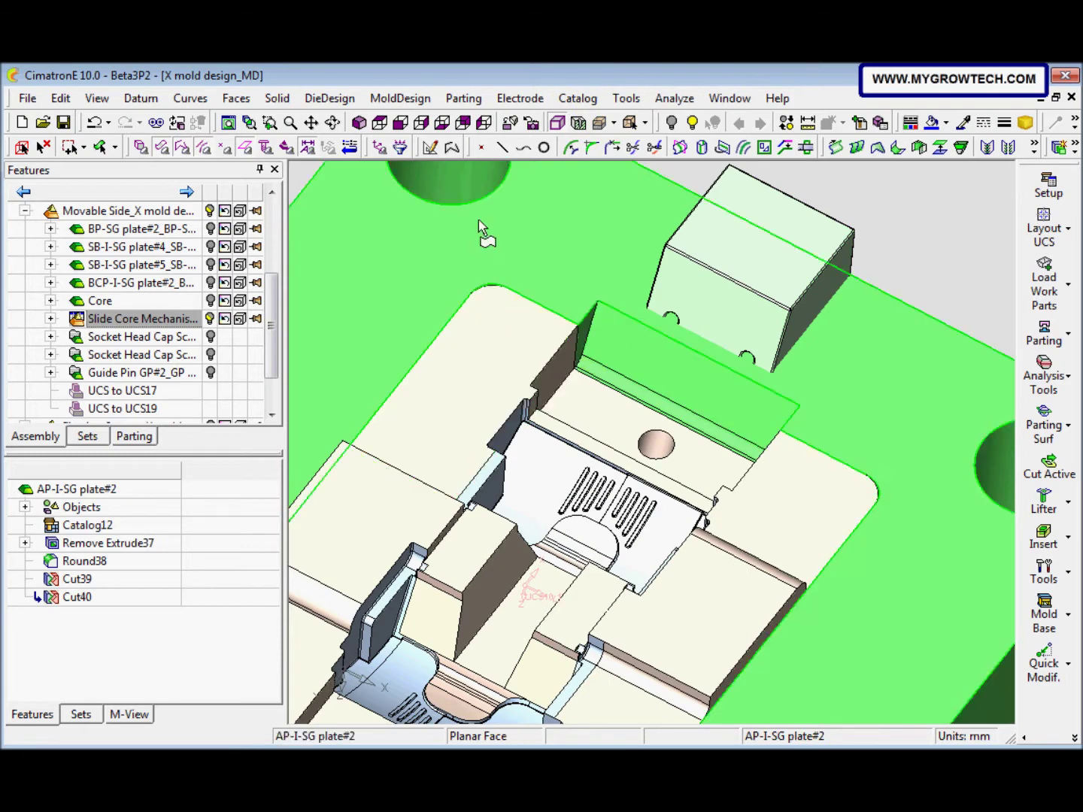
click(277, 98)
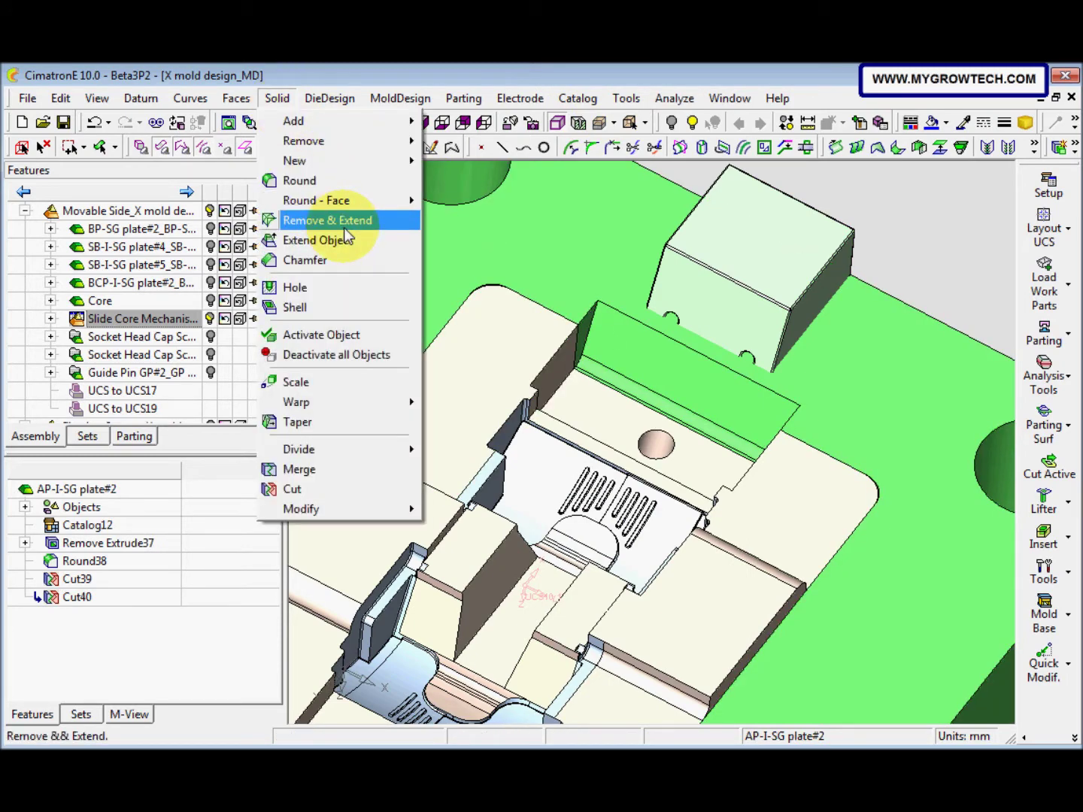
click(345, 225)
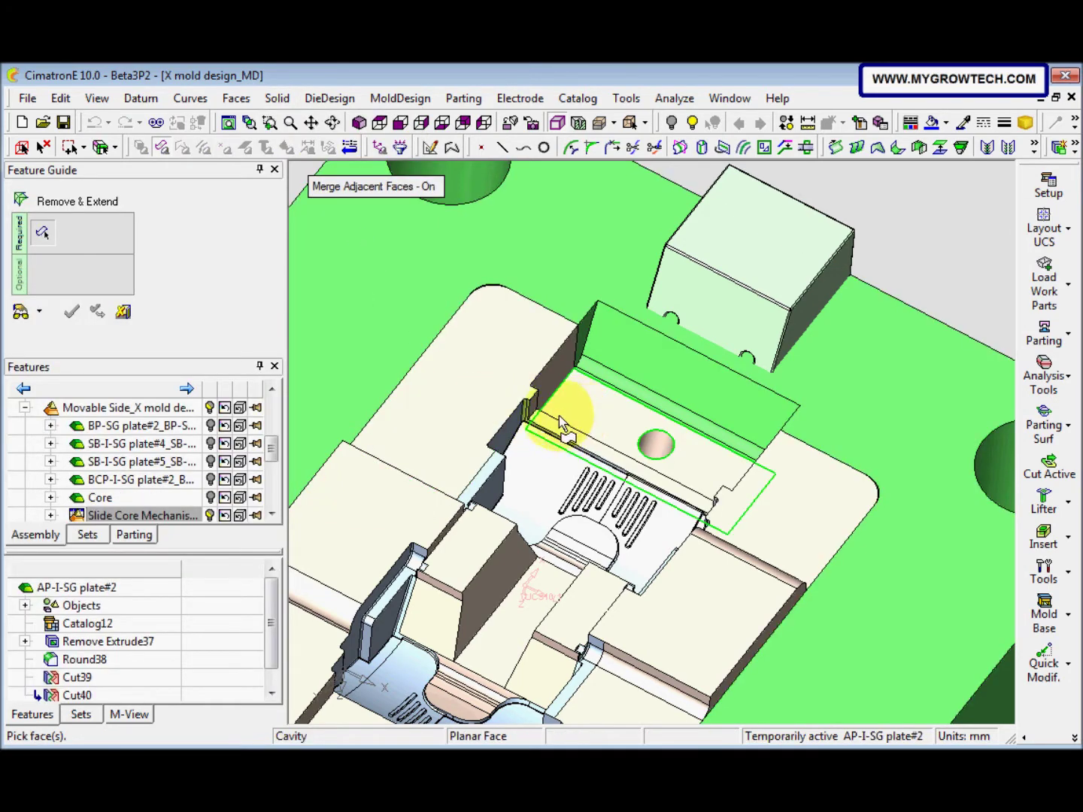
click(613, 383)
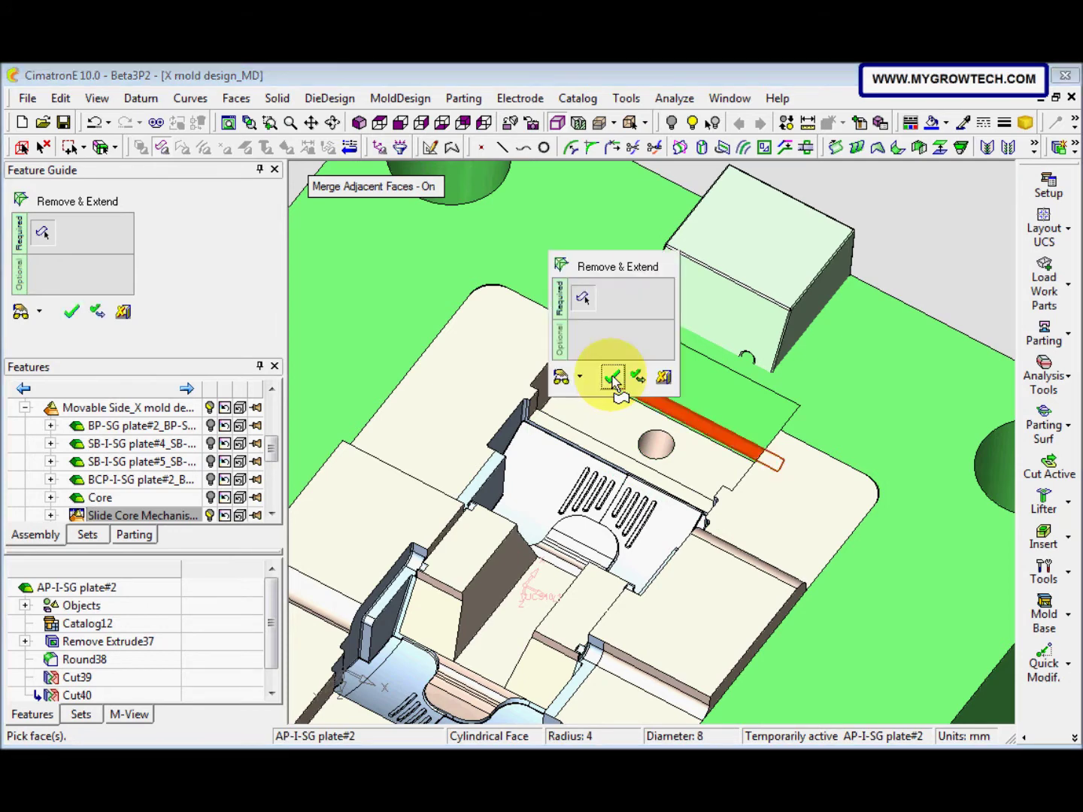
click(613, 380)
middle_drag(612, 390, 590, 393)
Step: Offset the slide pocket's end wall by 1 mm towards the locking heel with Extend Object, using Offset Faces
click(276, 97)
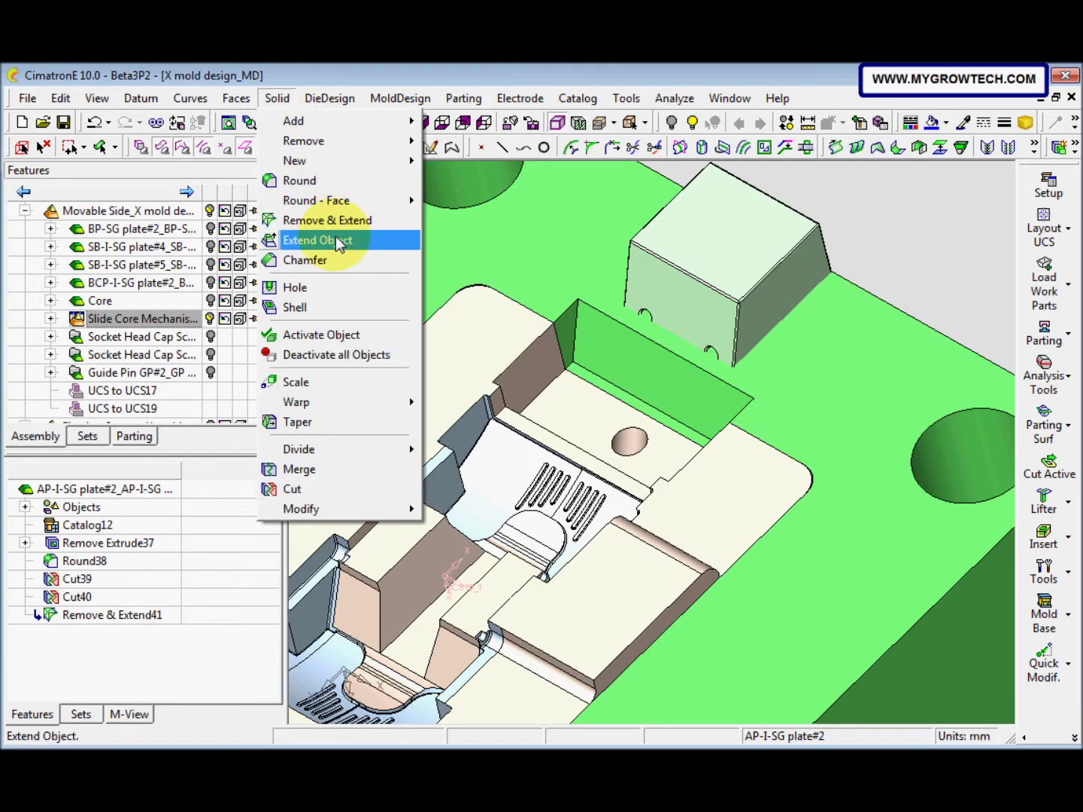
click(338, 242)
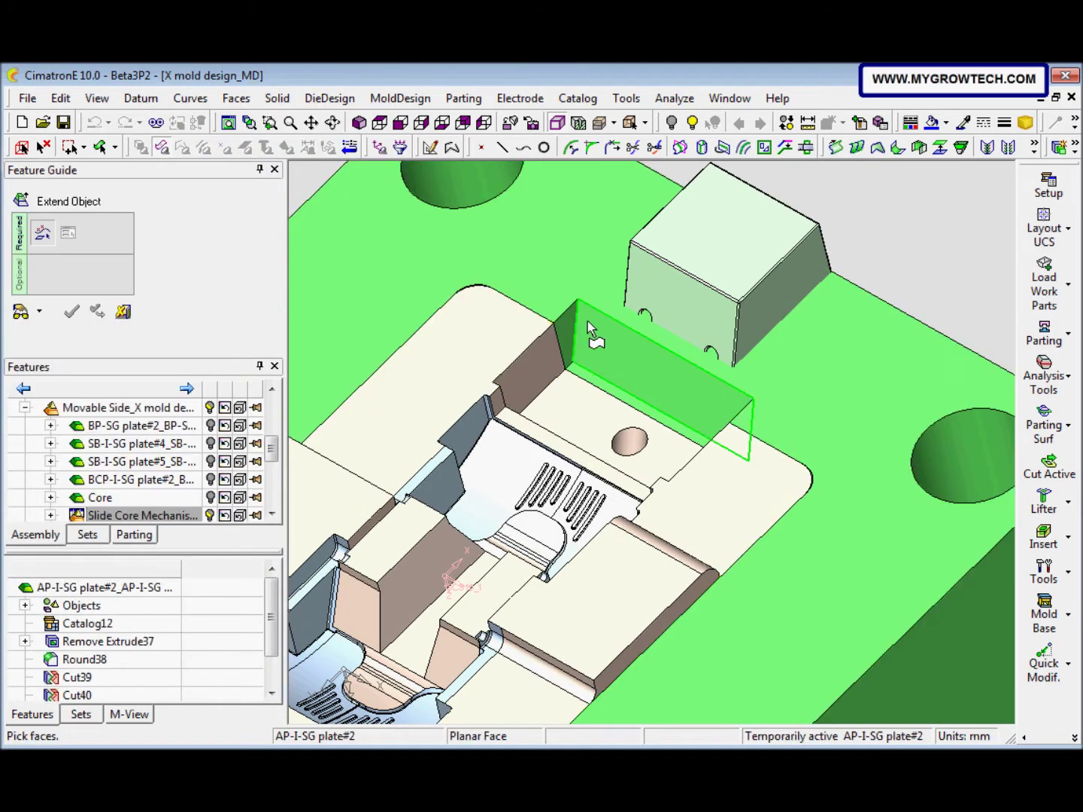
click(602, 339)
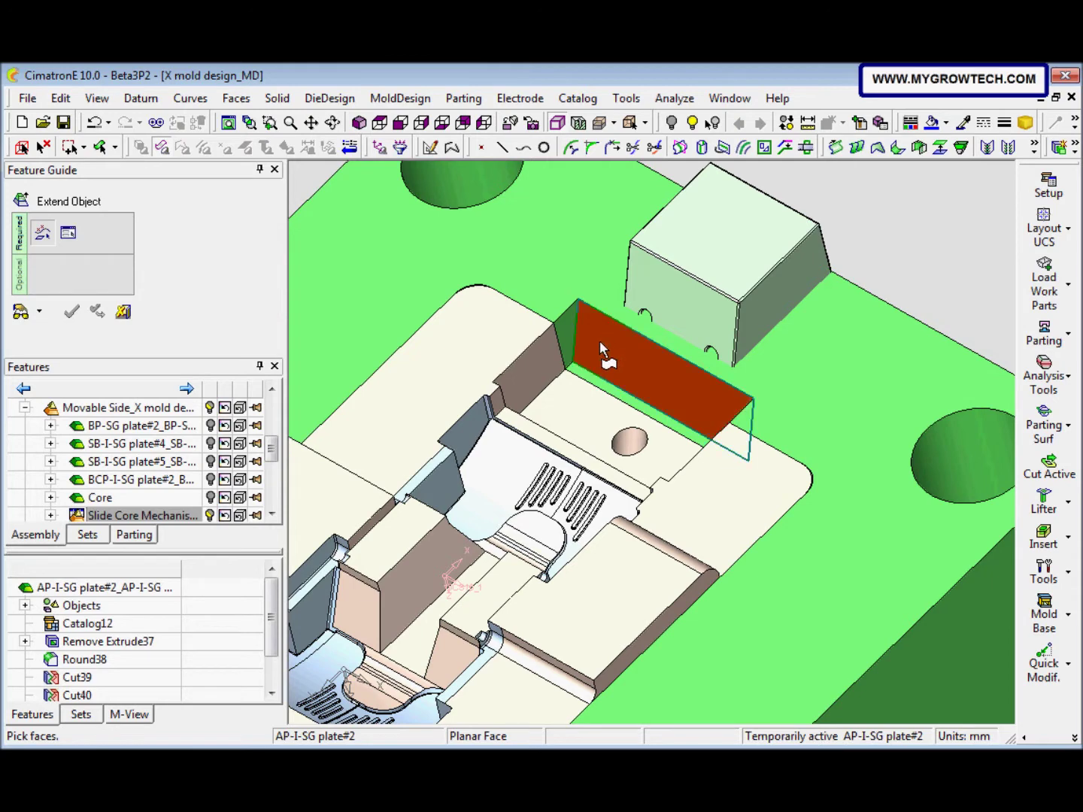
middle_click(479, 290)
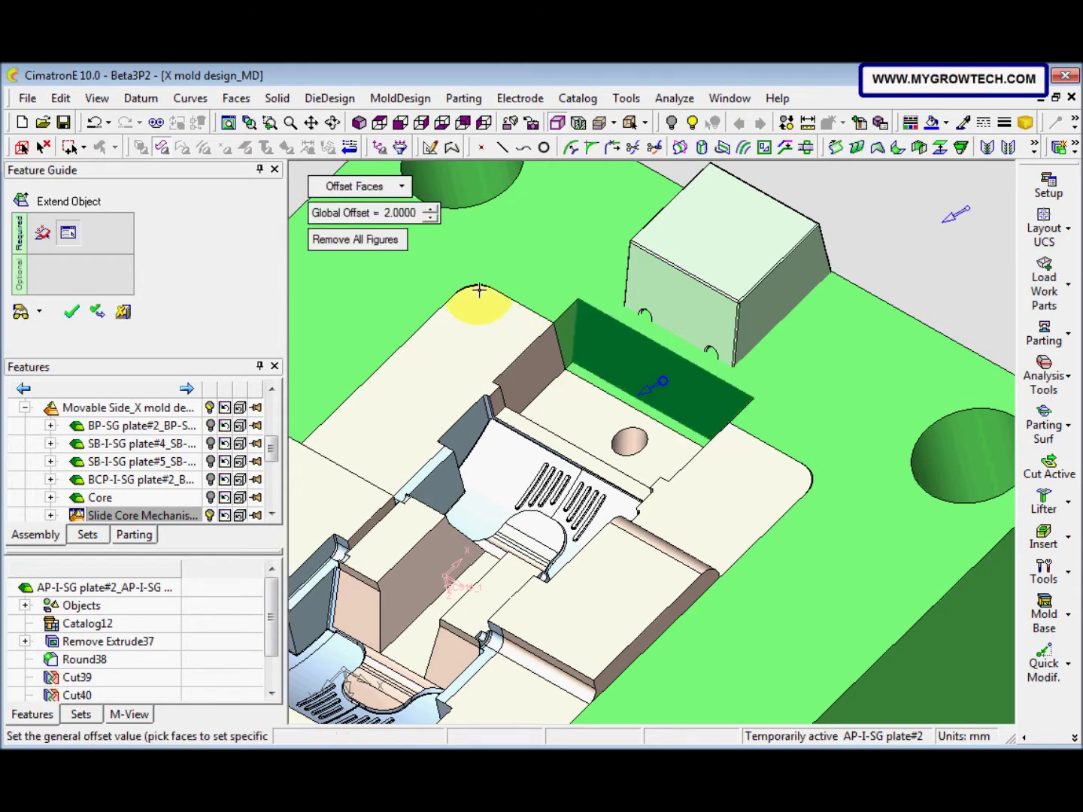
click(402, 189)
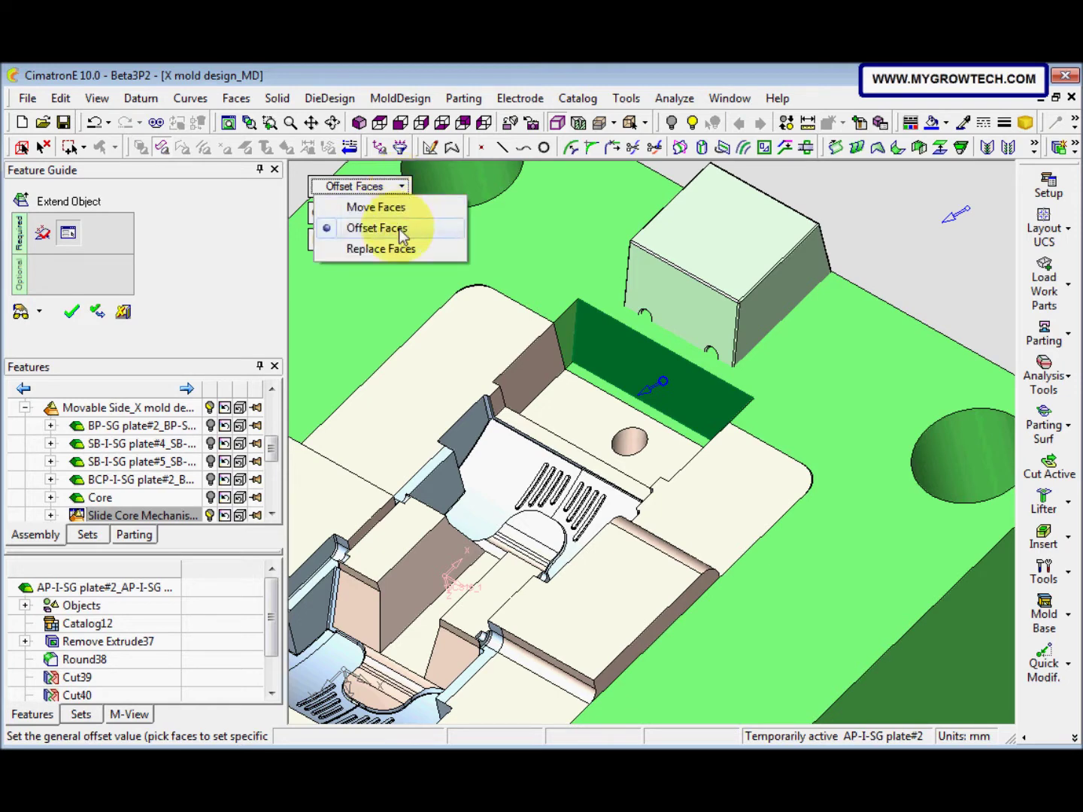
click(397, 226)
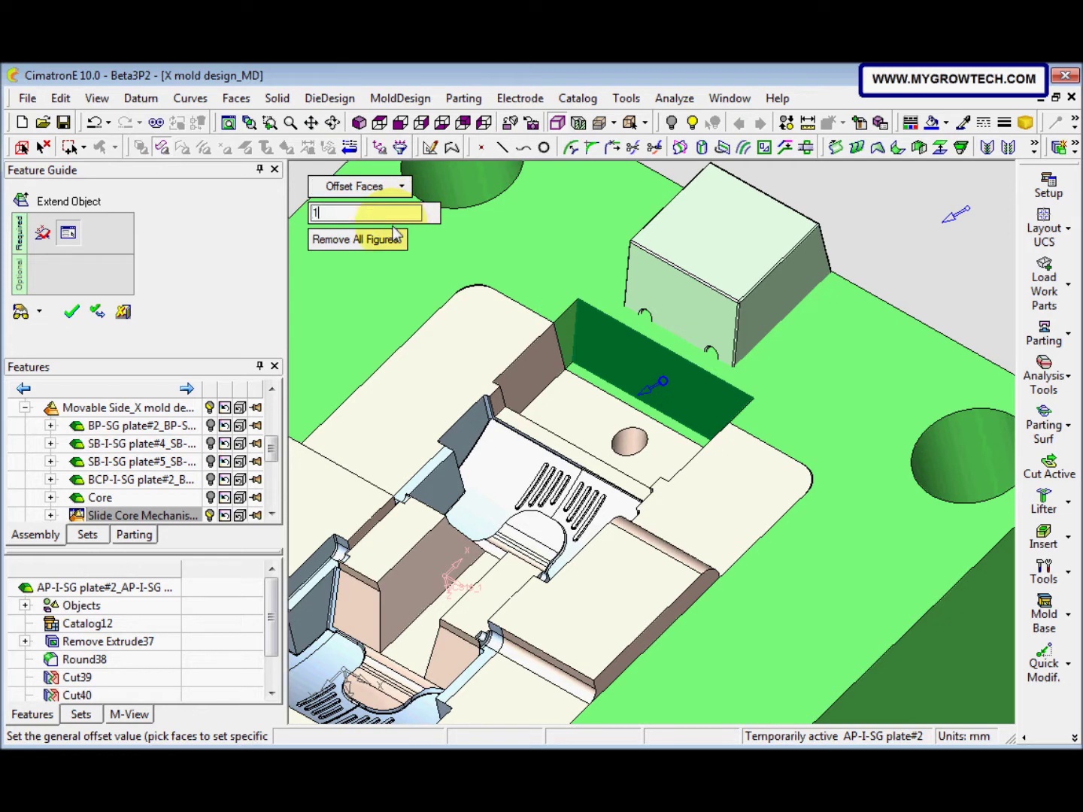
key(Return)
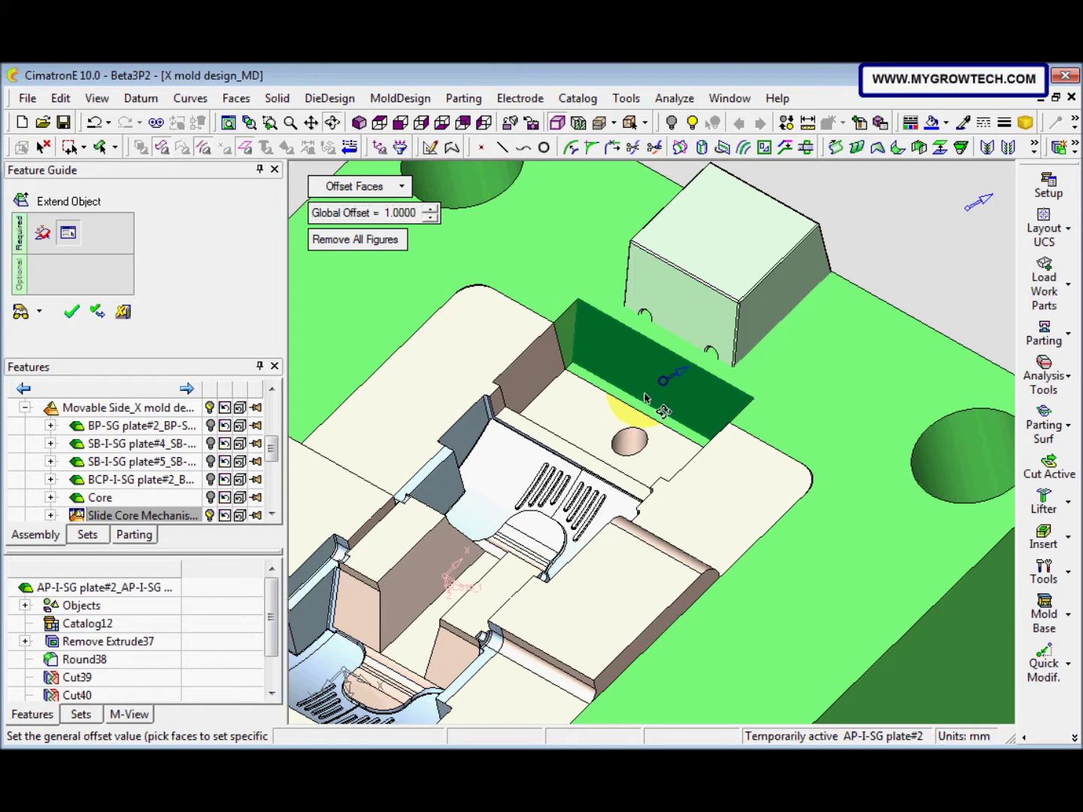
click(644, 398)
right_click(634, 401)
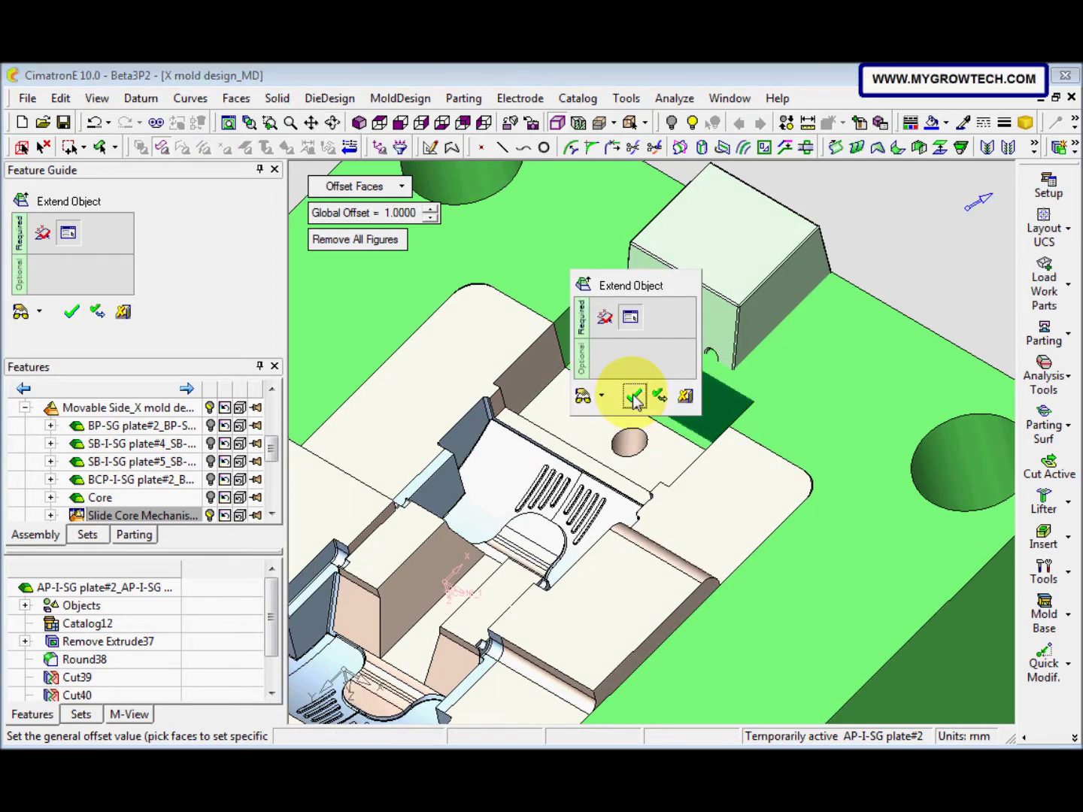
click(634, 399)
Step: Show all components of the Movable Side's Slide Core Mechanism assembly and collapse the assembly again
click(210, 318)
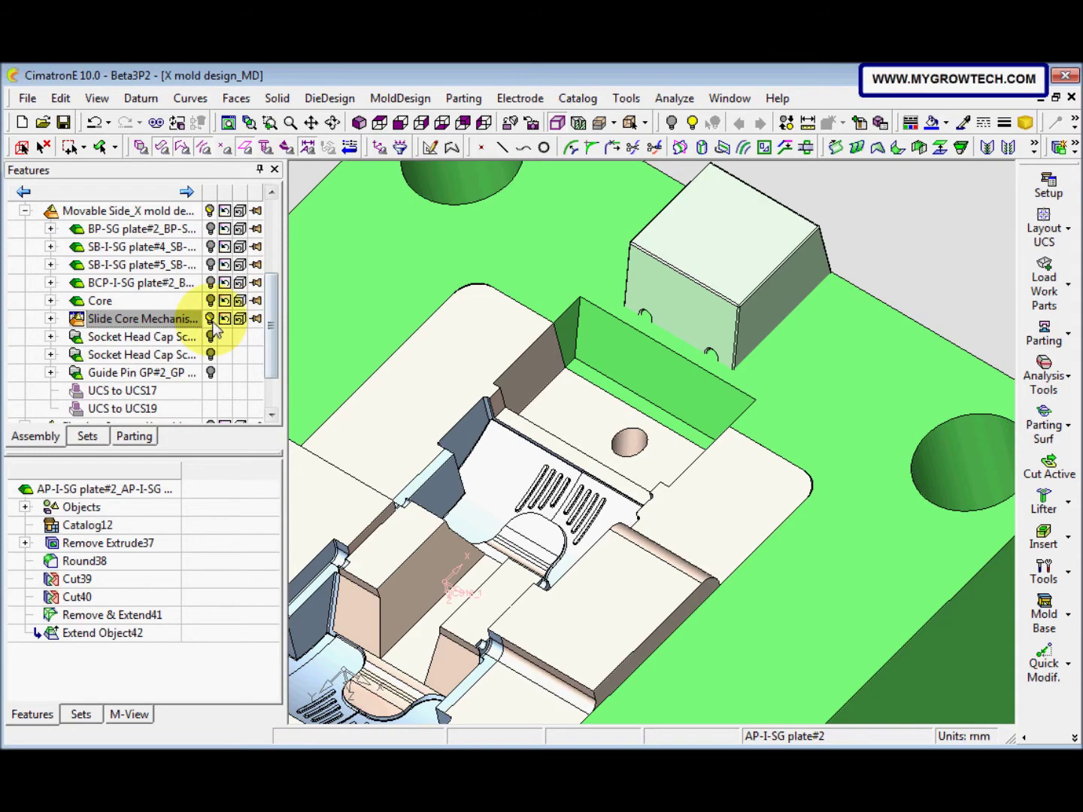
ctrl+drag(587, 397, 536, 443)
ctrl+right_drag(536, 444, 556, 505)
drag(555, 505, 567, 537)
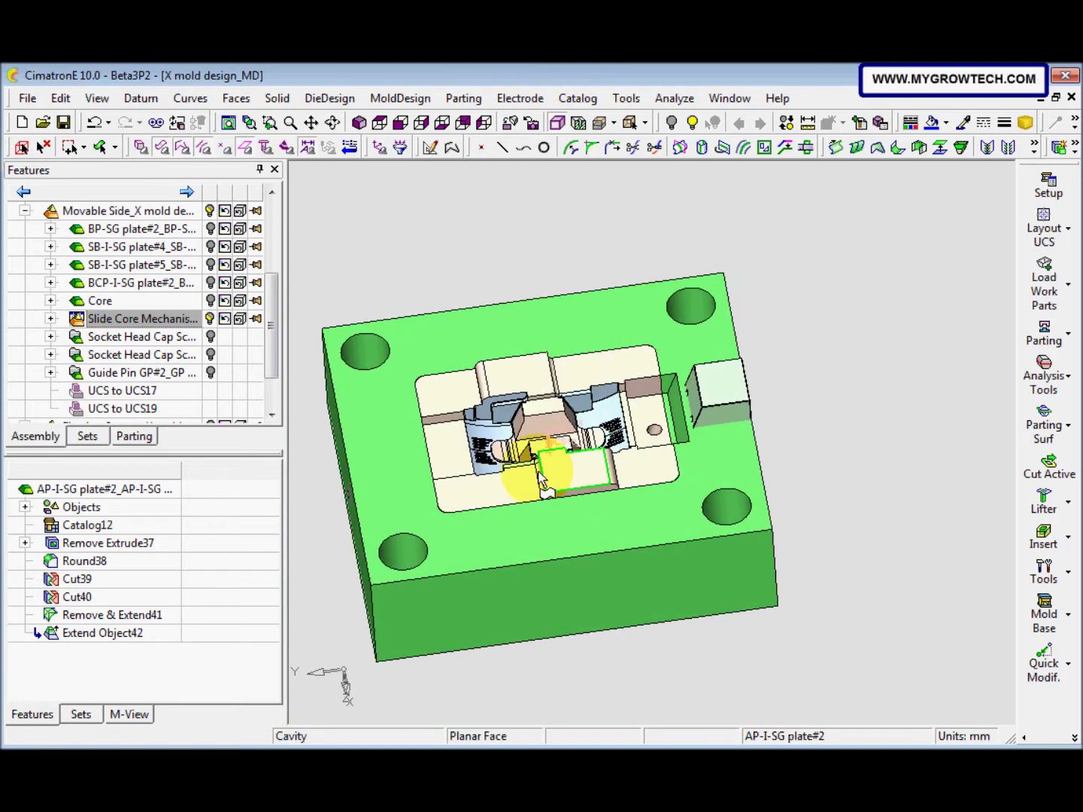
click(51, 319)
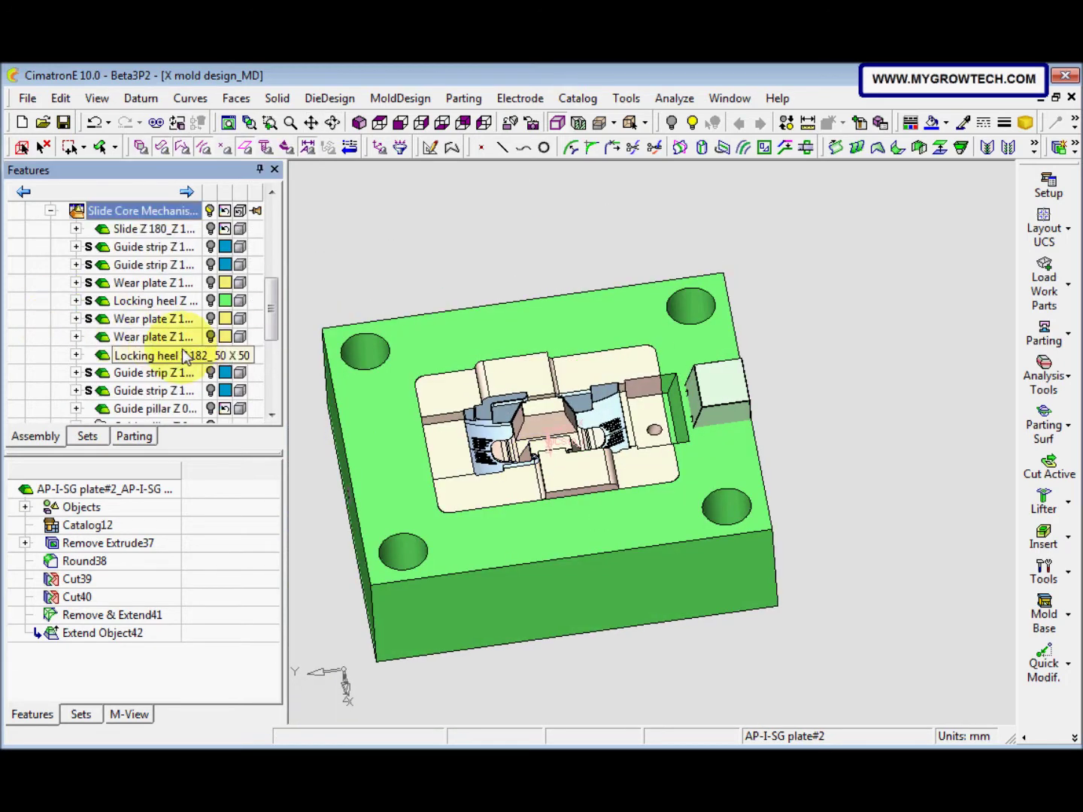
scroll(193, 360, down, 1)
scroll(193, 364, down, 2)
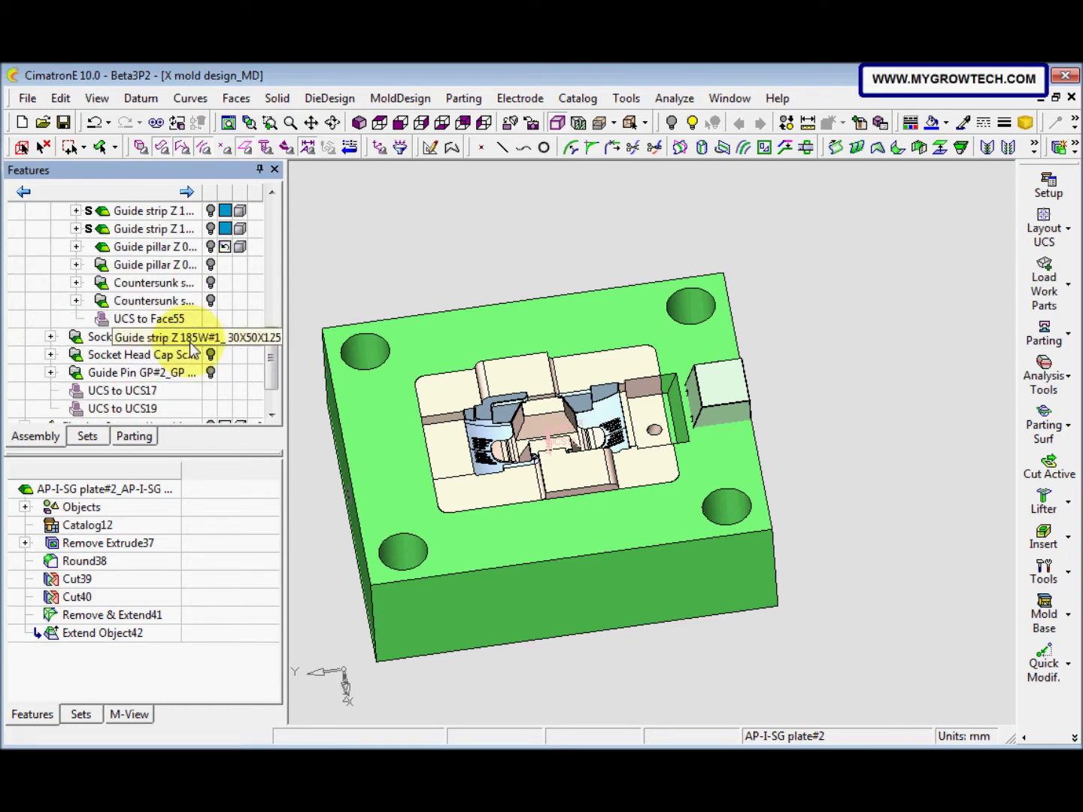
scroll(210, 289, up, 2)
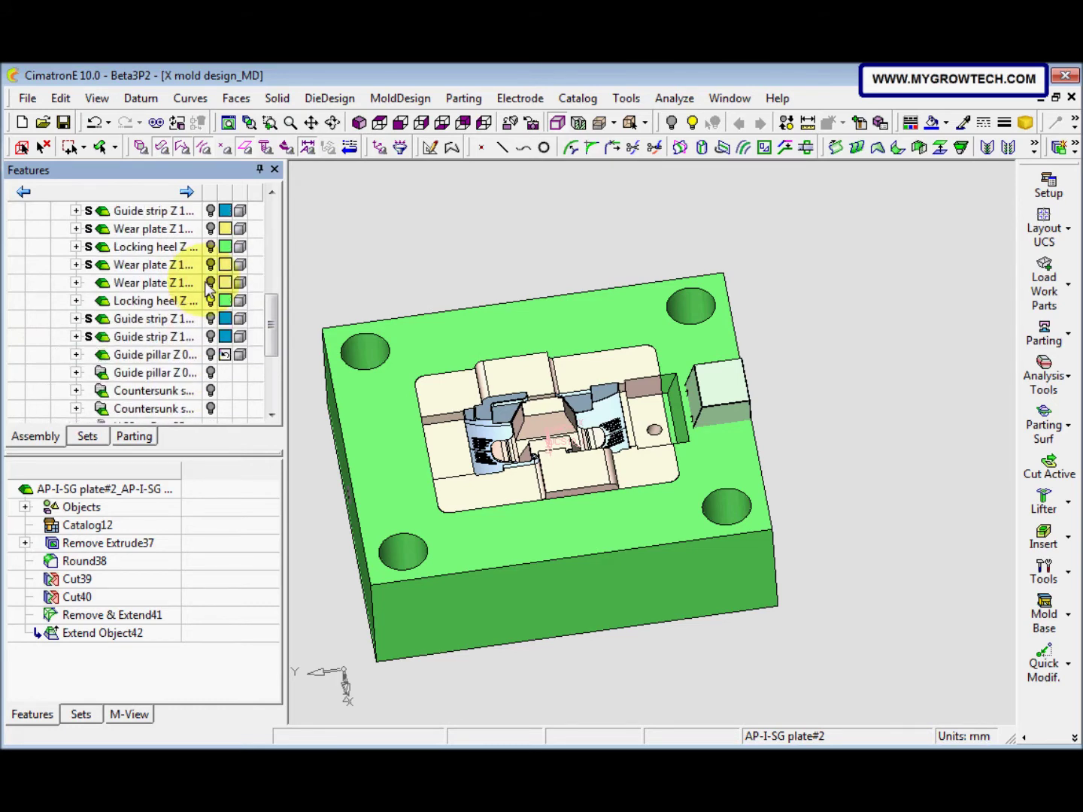
scroll(210, 305, up, 3)
click(210, 318)
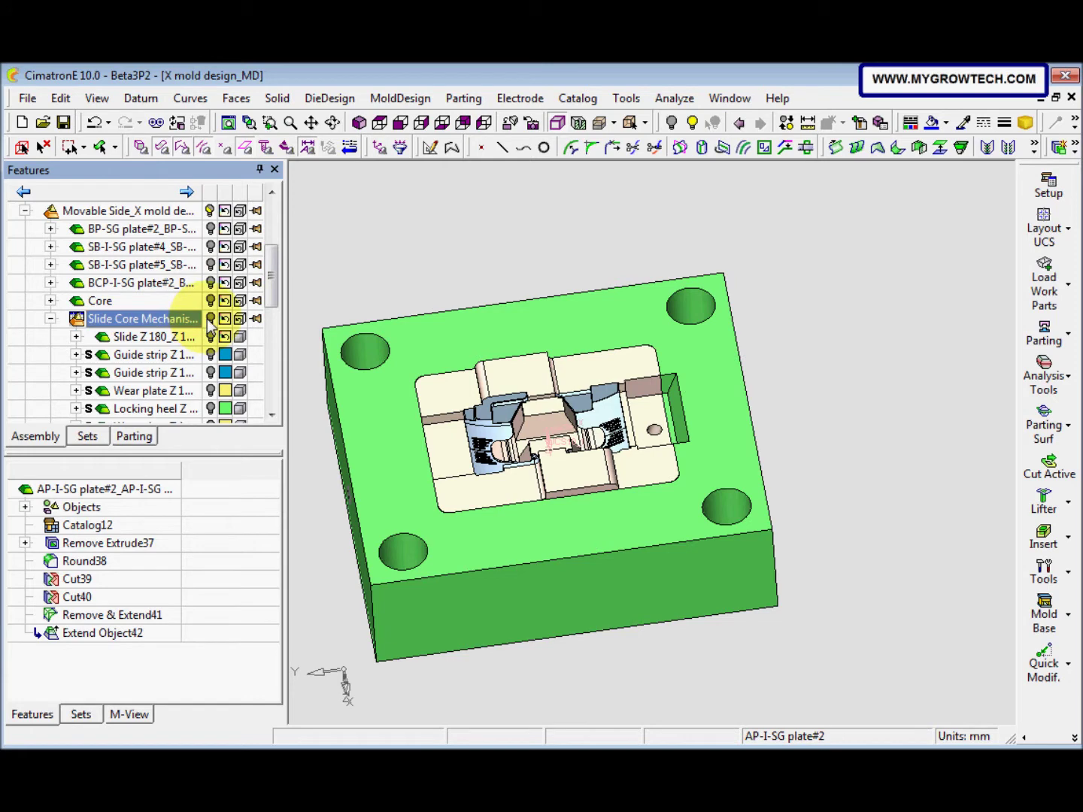
click(211, 321)
click(51, 319)
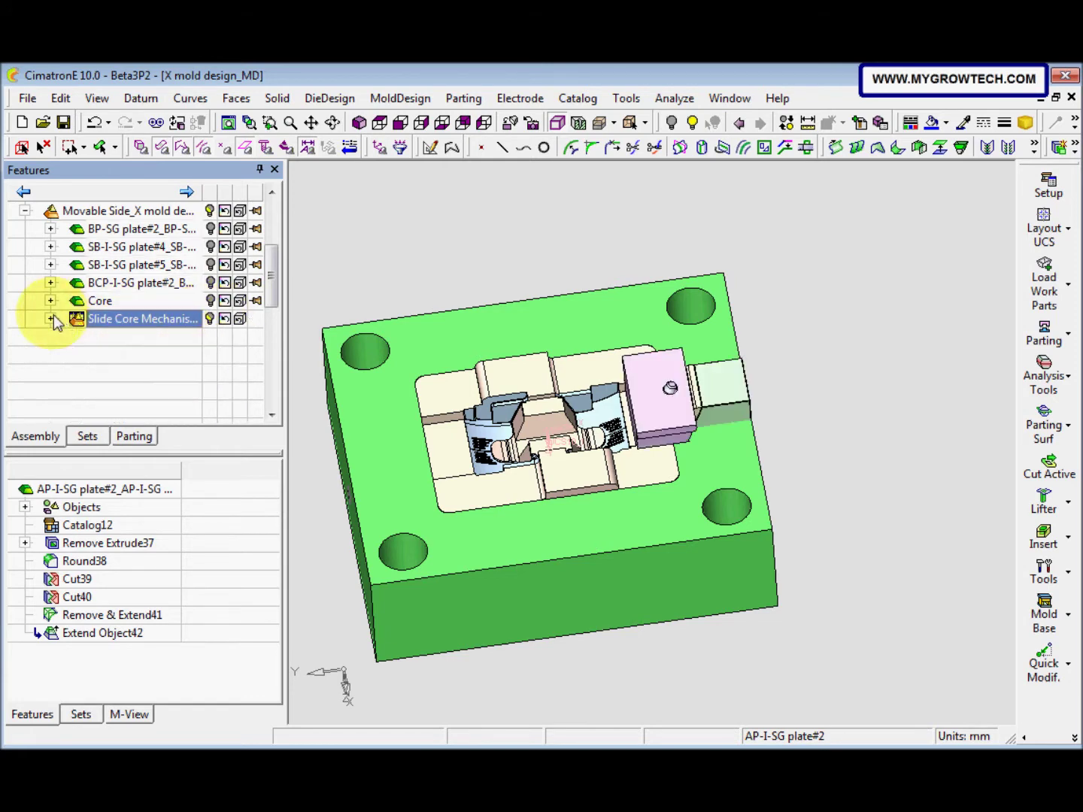
Step: Start a sketch on the parting face of AP-I-SG plate#2 and project the locking heel's two side edges and the plate's outer edge
drag(635, 470, 663, 478)
ctrl+middle_drag(664, 478, 757, 481)
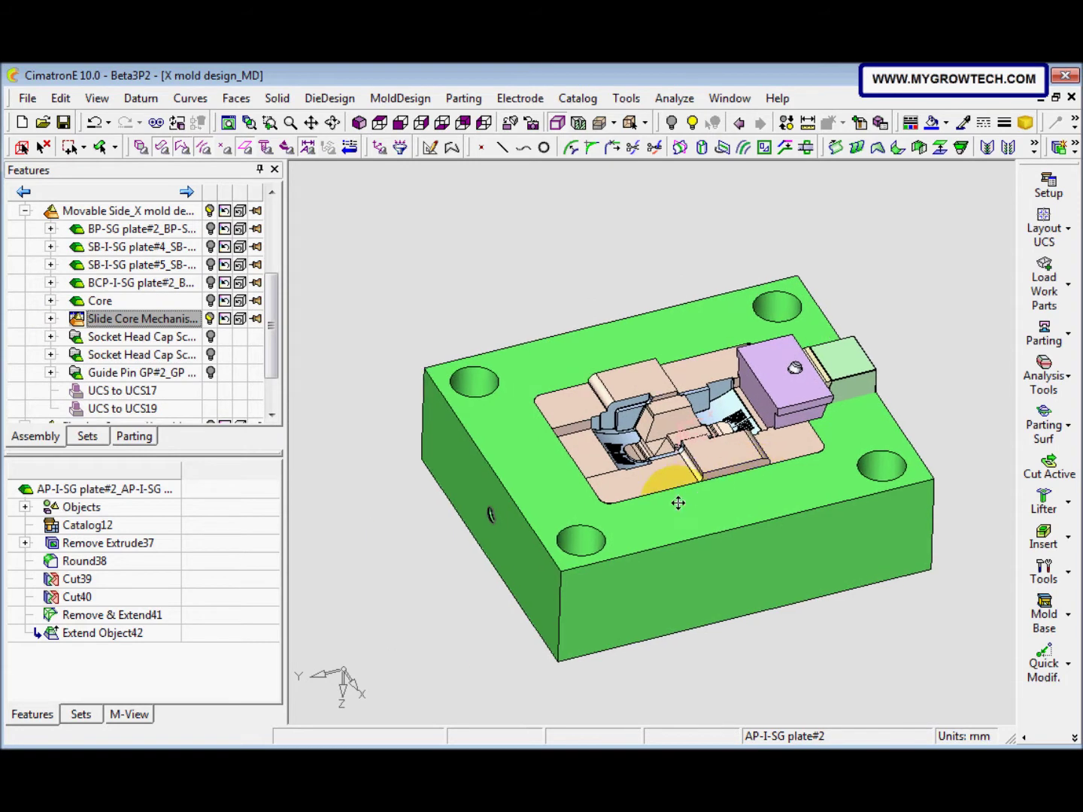
ctrl+drag(675, 501, 662, 504)
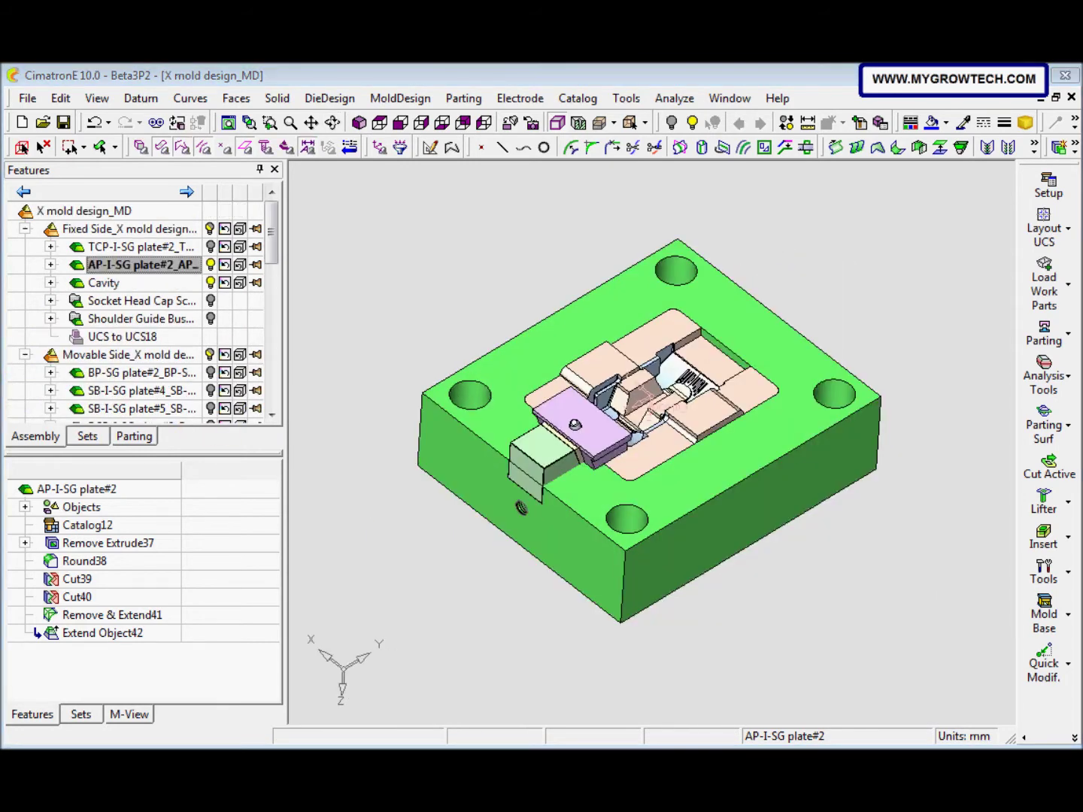
click(429, 147)
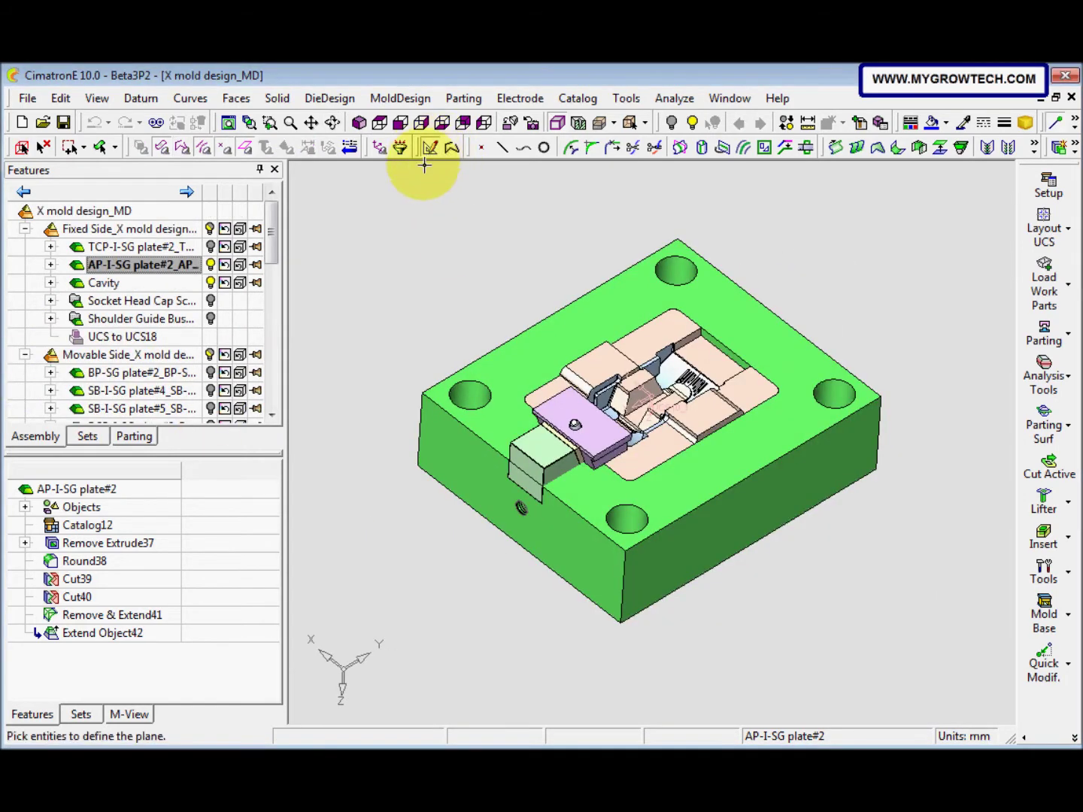
click(529, 353)
ctrl+drag(511, 503, 555, 529)
ctrl+right_drag(555, 530, 634, 519)
click(1005, 576)
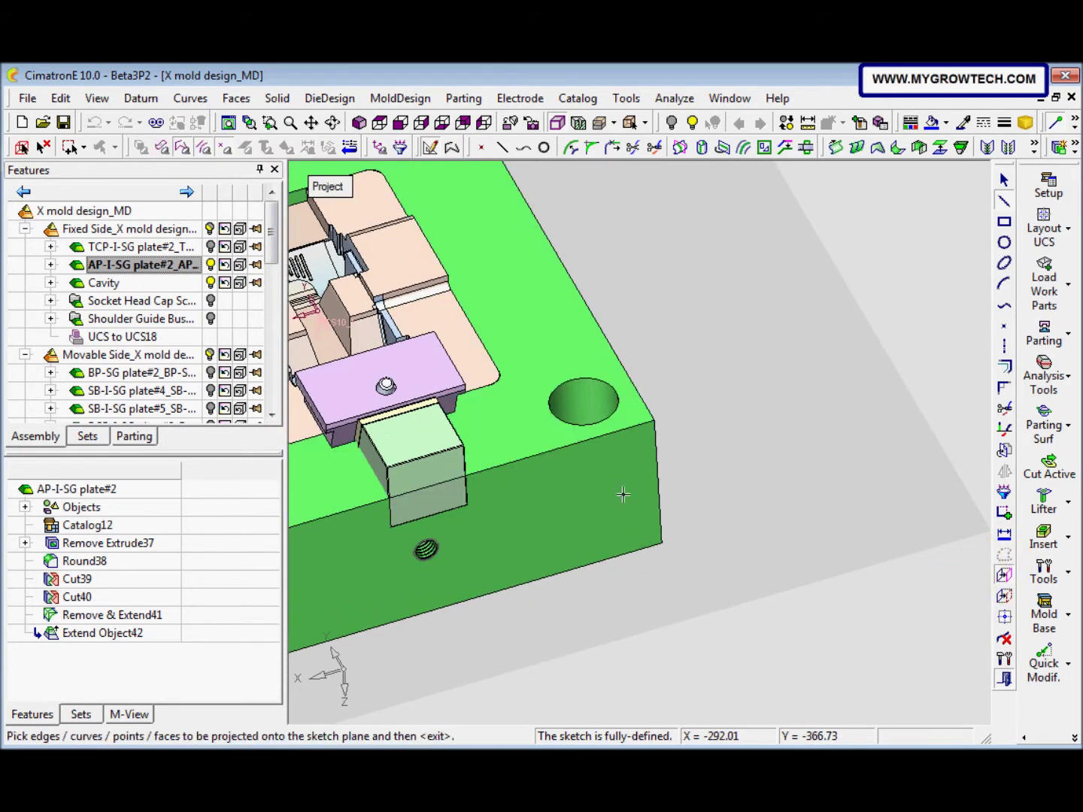
scroll(647, 466, down, 3)
ctrl+drag(671, 437, 633, 483)
ctrl+right_drag(634, 484, 594, 297)
ctrl+middle_drag(475, 382, 607, 449)
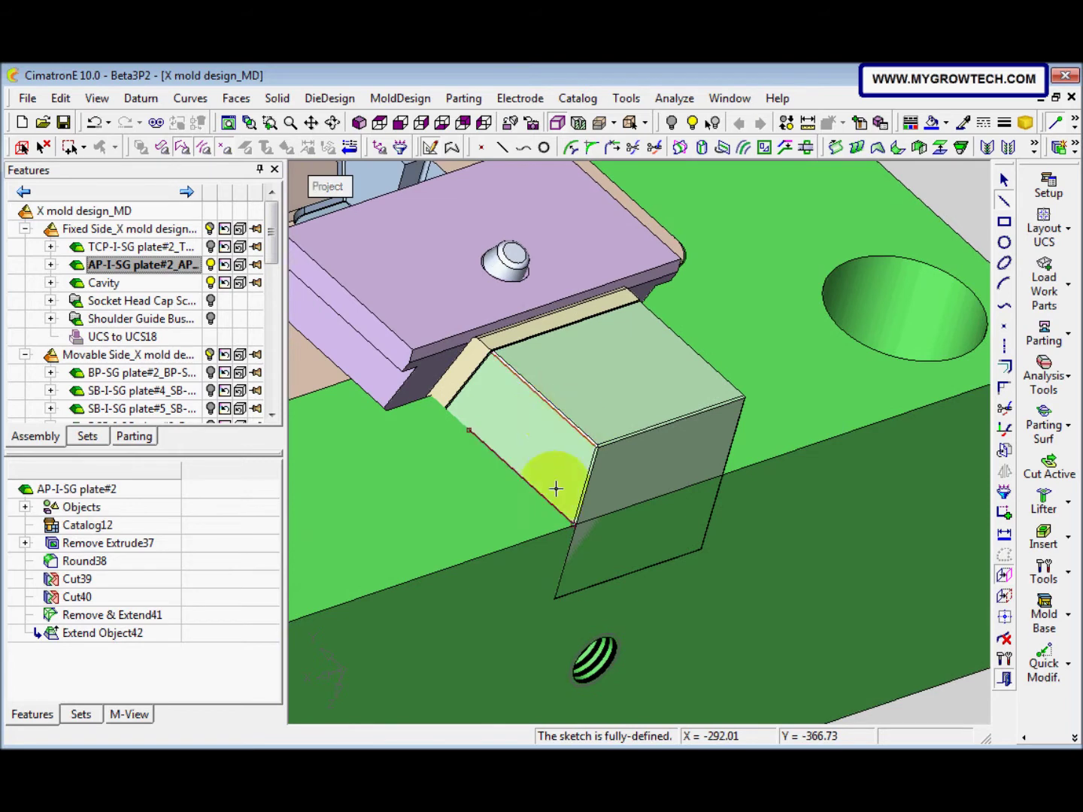
click(528, 543)
ctrl+drag(576, 479, 709, 348)
click(742, 361)
Step: Display the model in wireframe and project the cavity pocket's end edge nearest the locking heel into the sketch
ctrl+right_drag(728, 446, 684, 540)
mouse_move(659, 525)
middle_down()
mouse_move(597, 369)
mouse_move(624, 377)
mouse_move(651, 250)
mouse_move(684, 309)
mouse_move(585, 181)
middle_up()
click(603, 125)
middle_drag(660, 375, 677, 412)
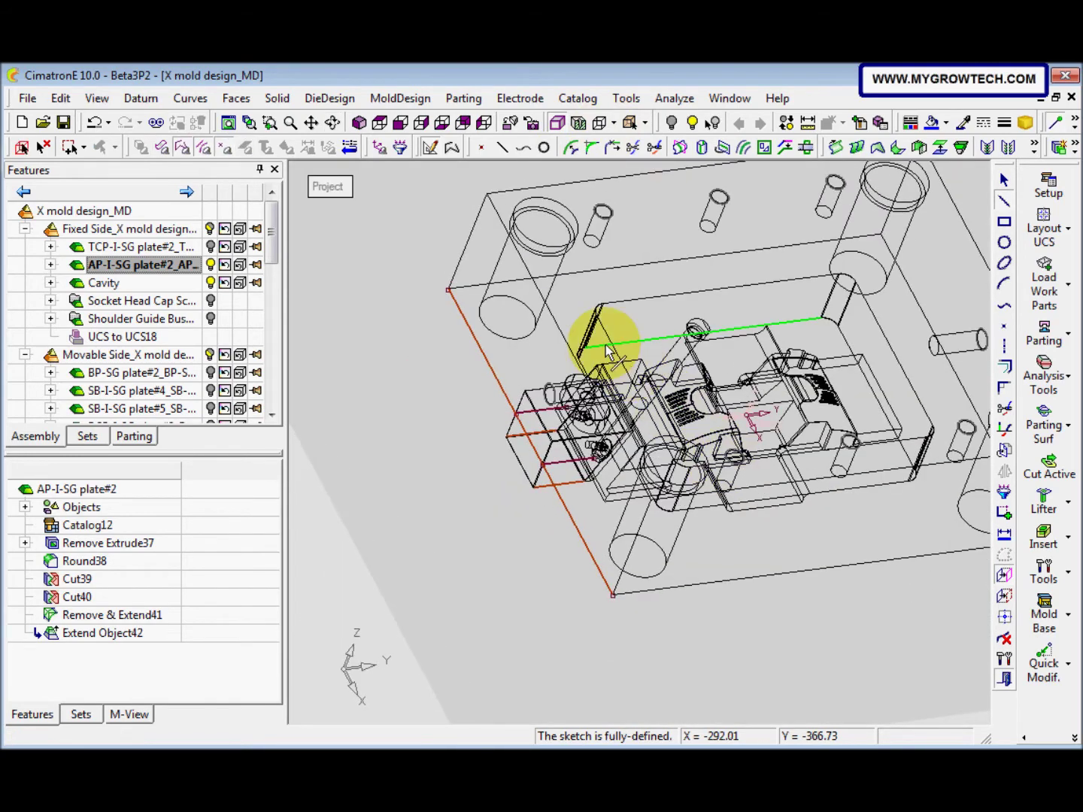
middle_drag(615, 352, 605, 215)
Step: Trim the projected lines into a closed rectangle around the locking heel with four sharp Corner trims, and finish the sketch
click(380, 122)
ctrl+right_drag(611, 376, 643, 412)
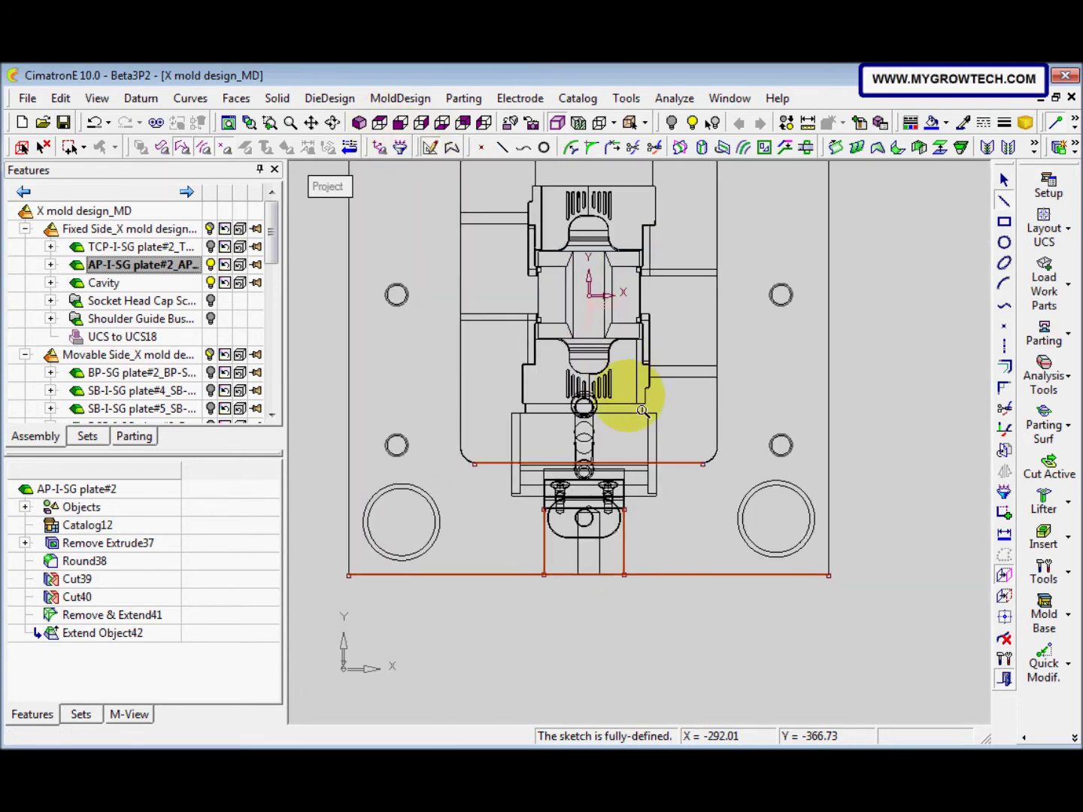
click(1003, 389)
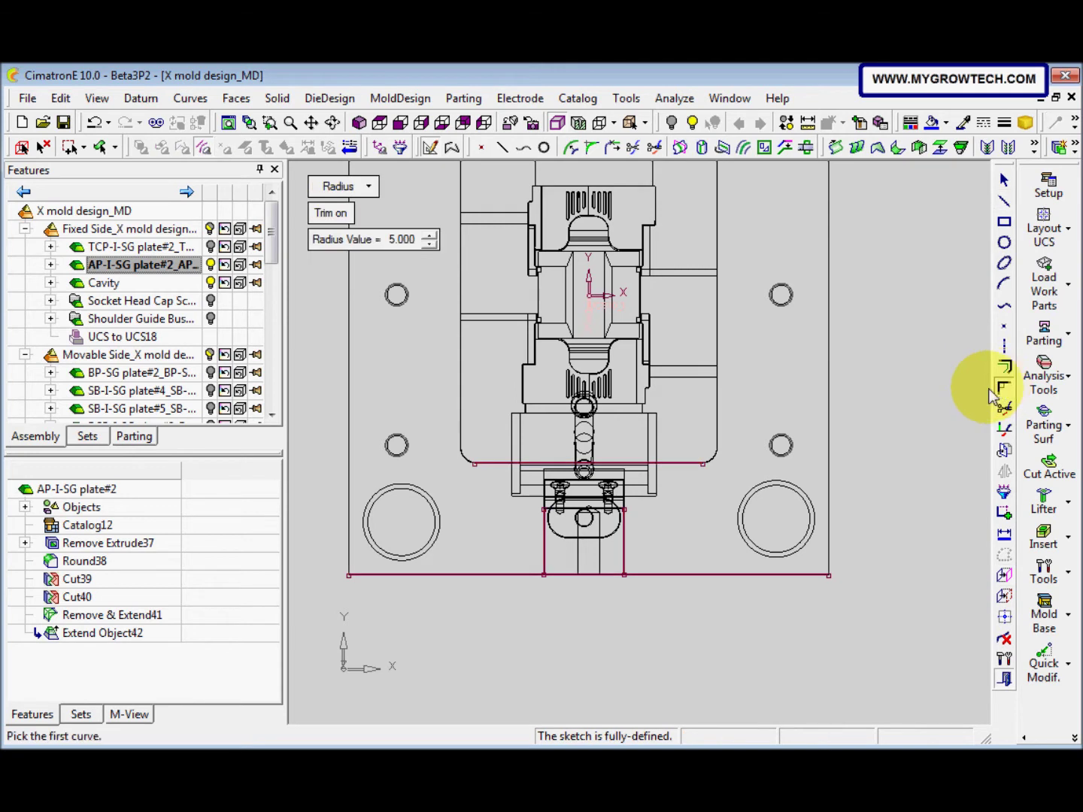
click(363, 186)
click(372, 208)
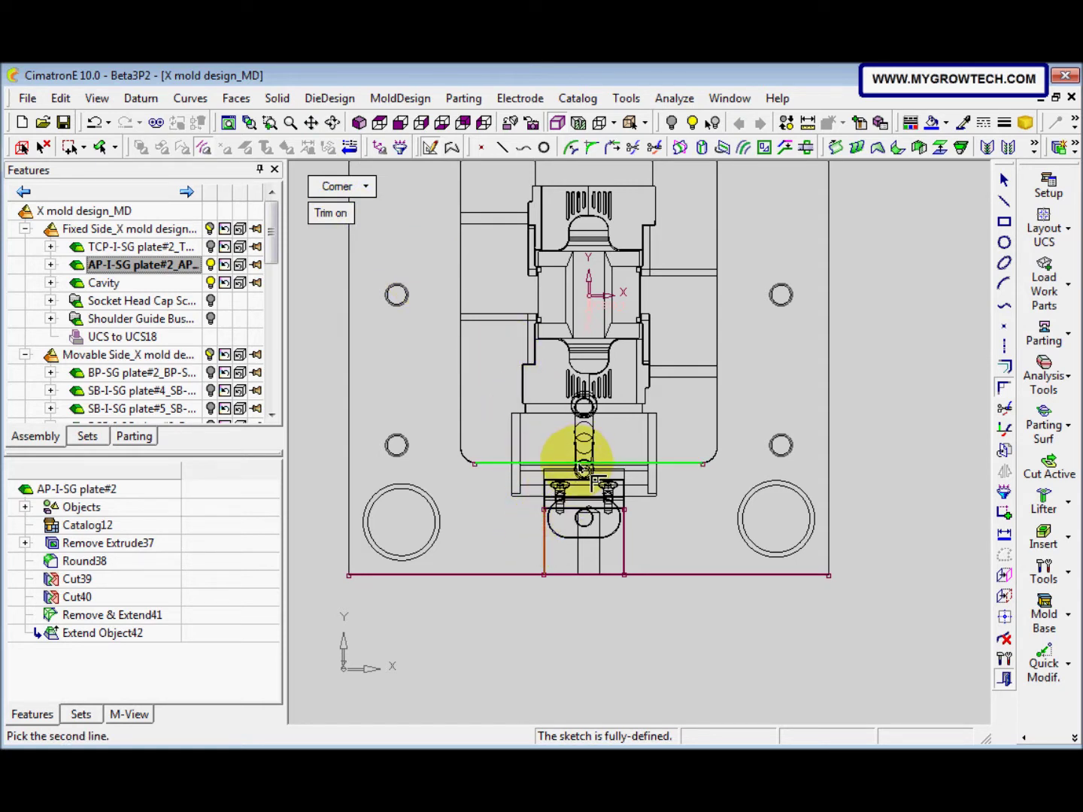
click(580, 465)
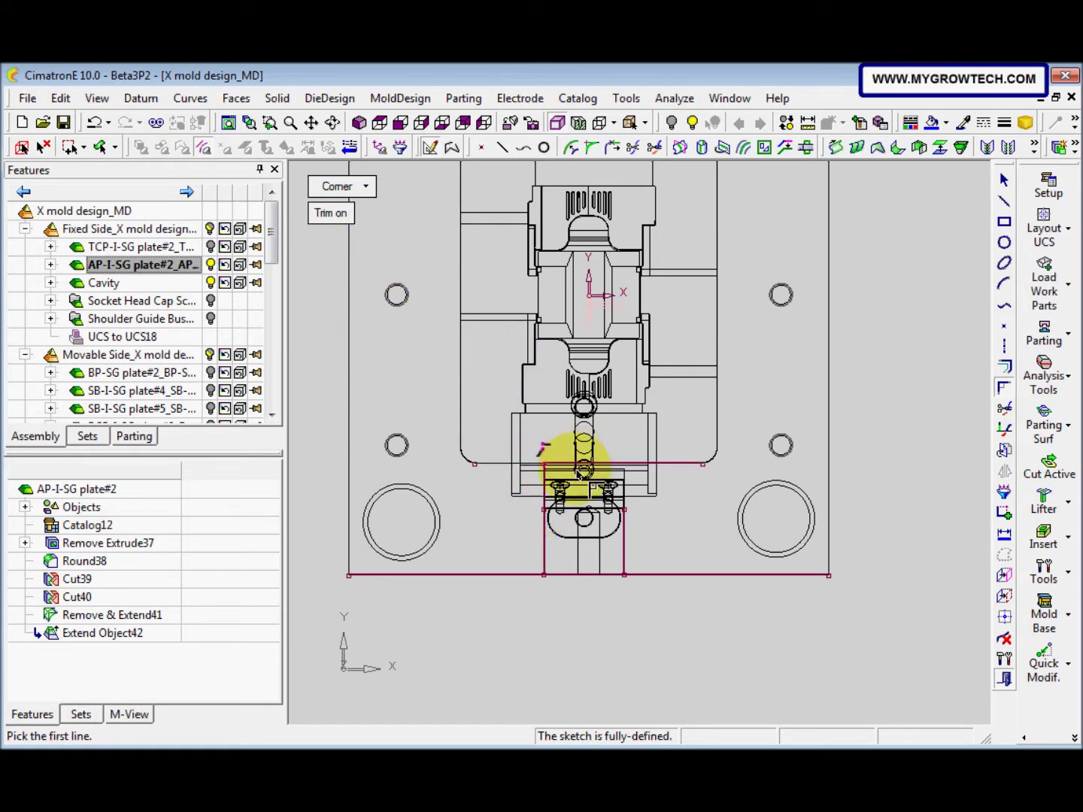
click(624, 539)
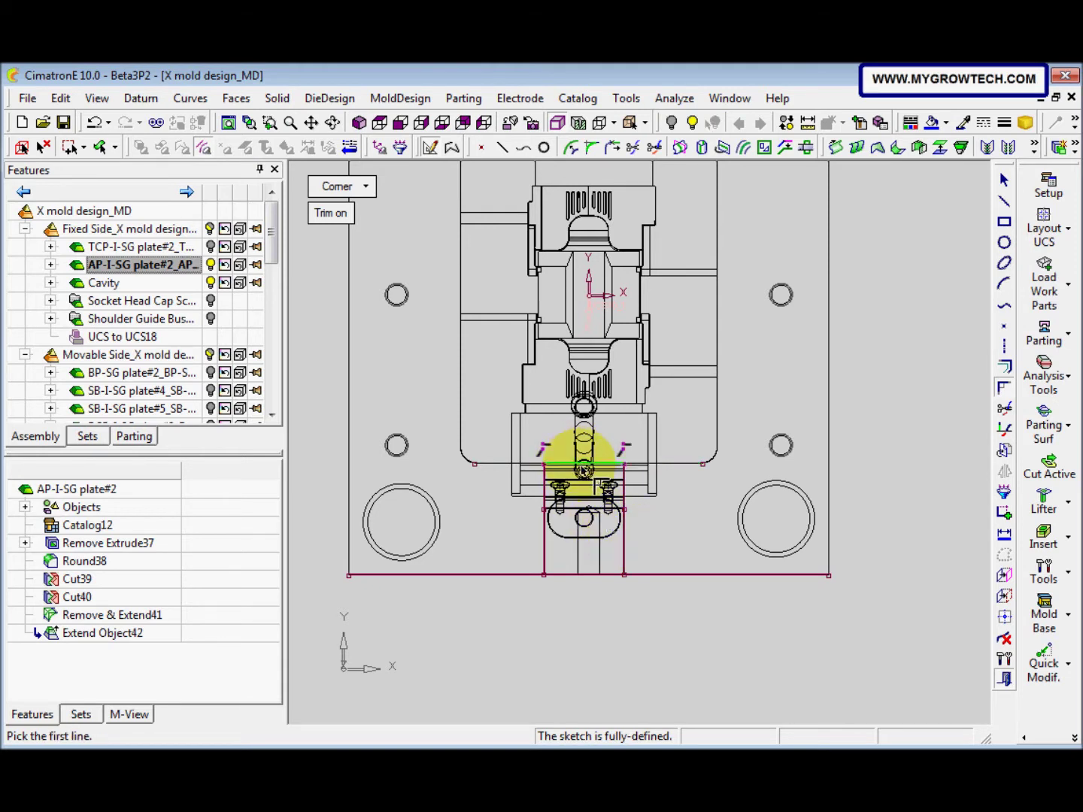
click(545, 560)
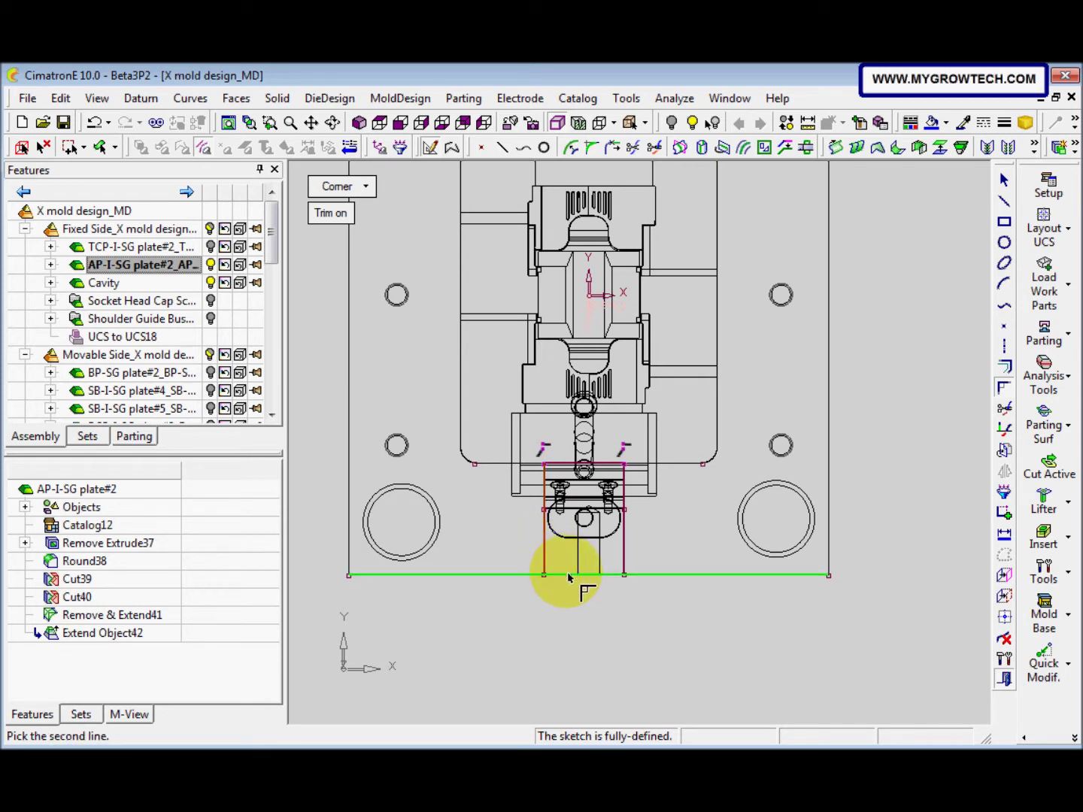
click(568, 576)
click(625, 556)
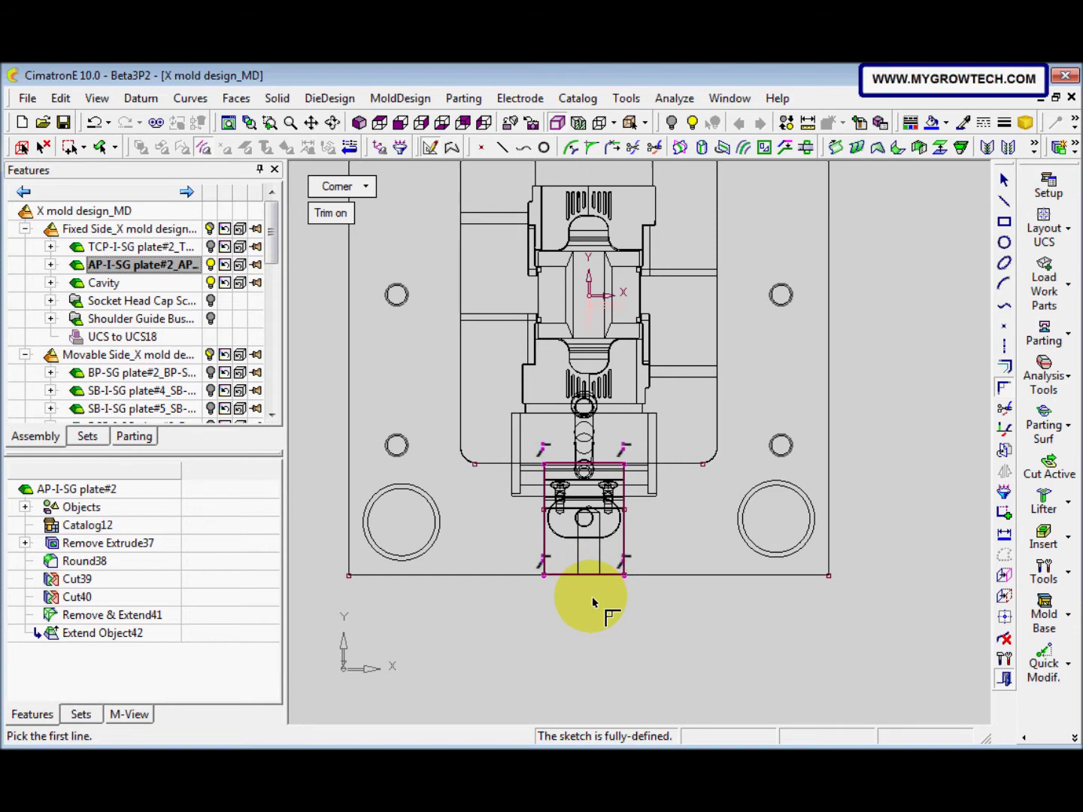
right_click(592, 598)
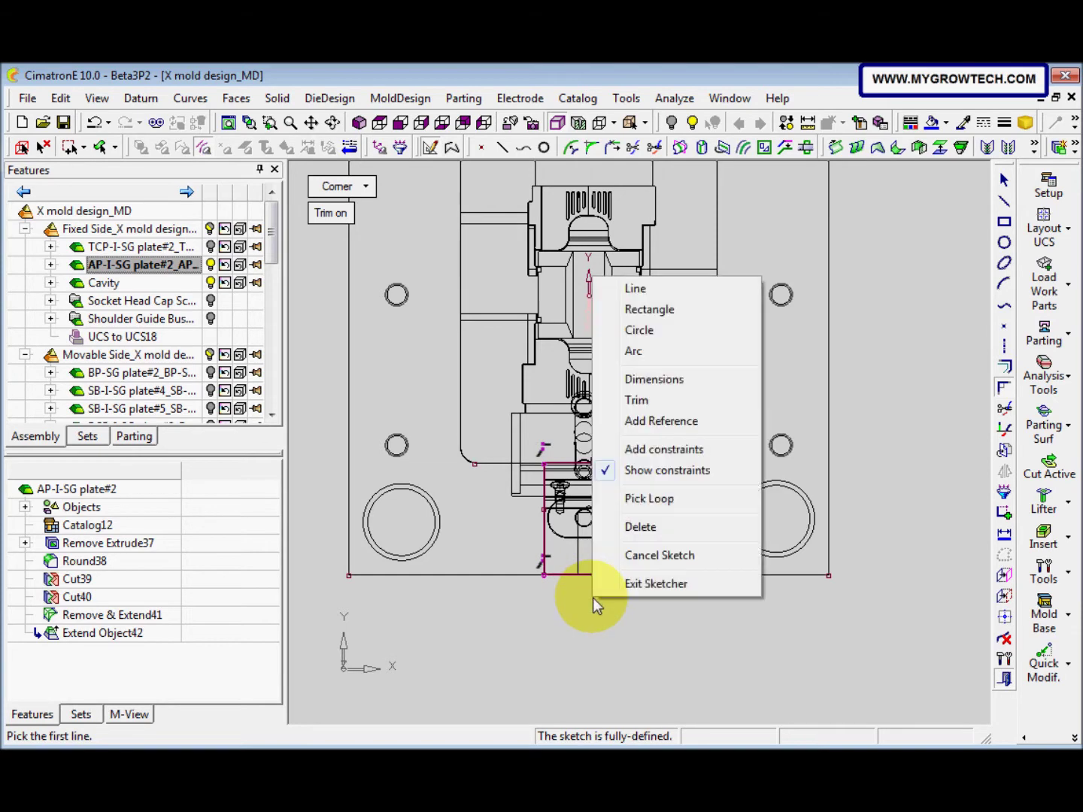
click(639, 588)
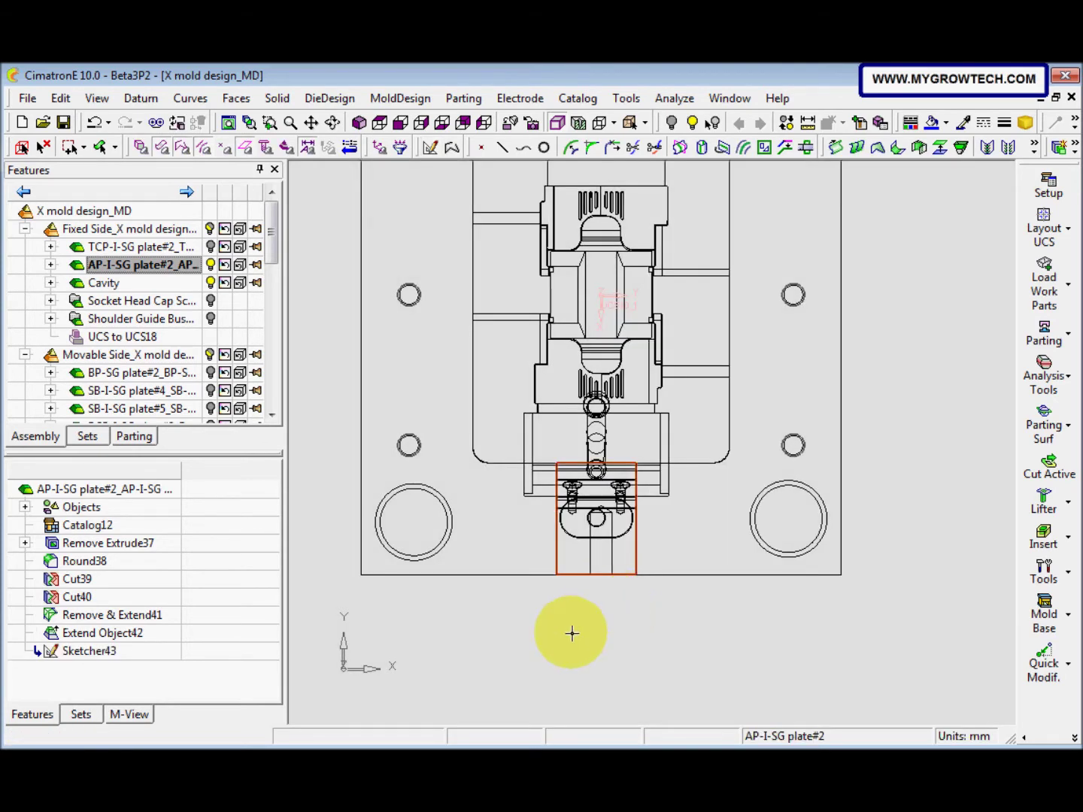
Step: Return to shaded display and start a Remove Extrude of the heel rectangle, one side, by reference with a 0.1 mm offset
middle_drag(574, 618, 555, 539)
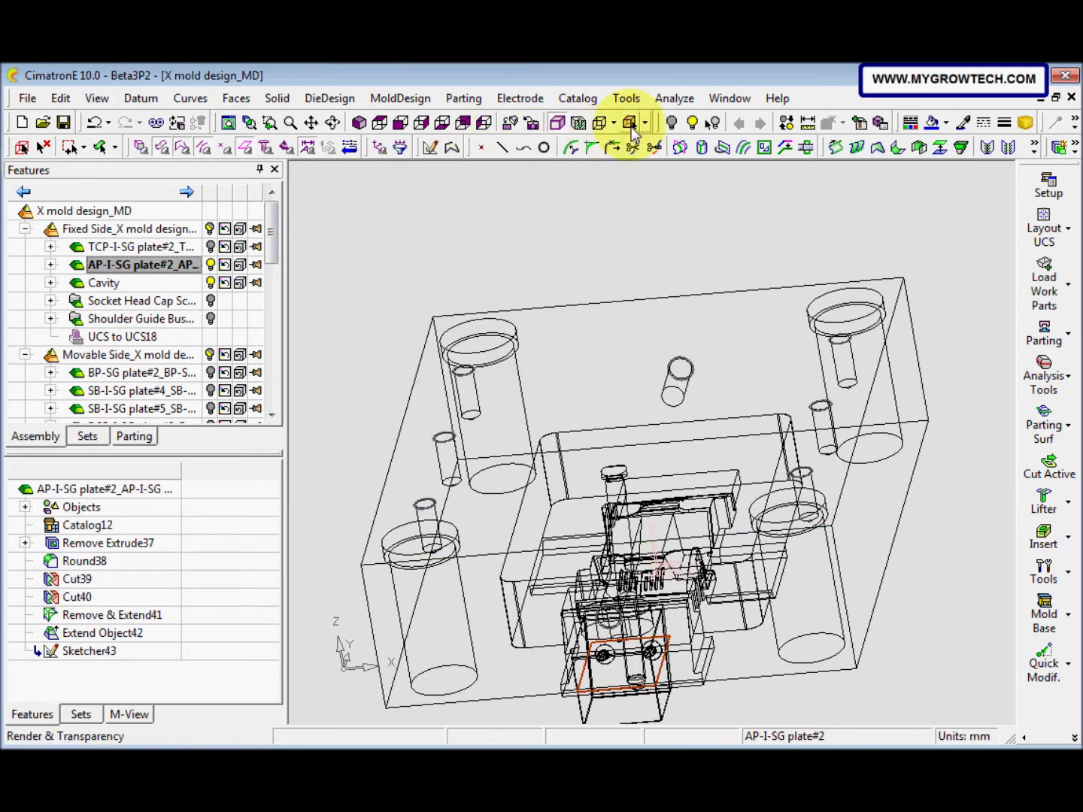
click(602, 125)
middle_drag(685, 537, 658, 498)
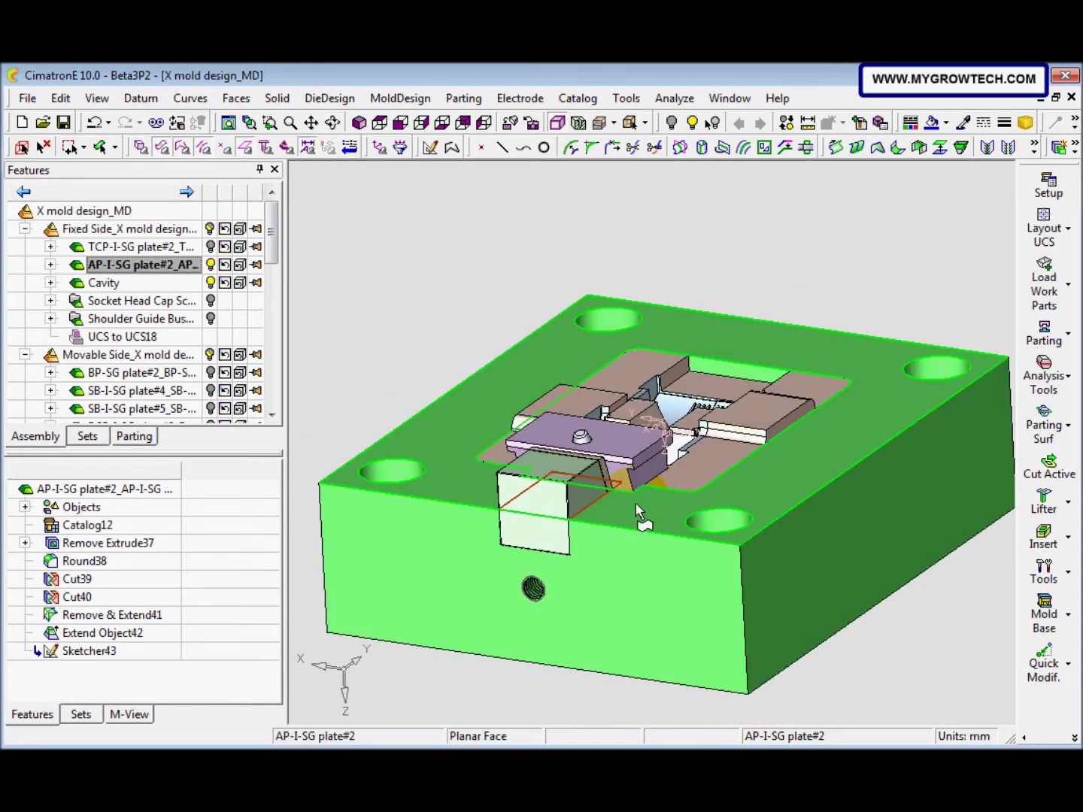
click(280, 96)
mouse_move(391, 142)
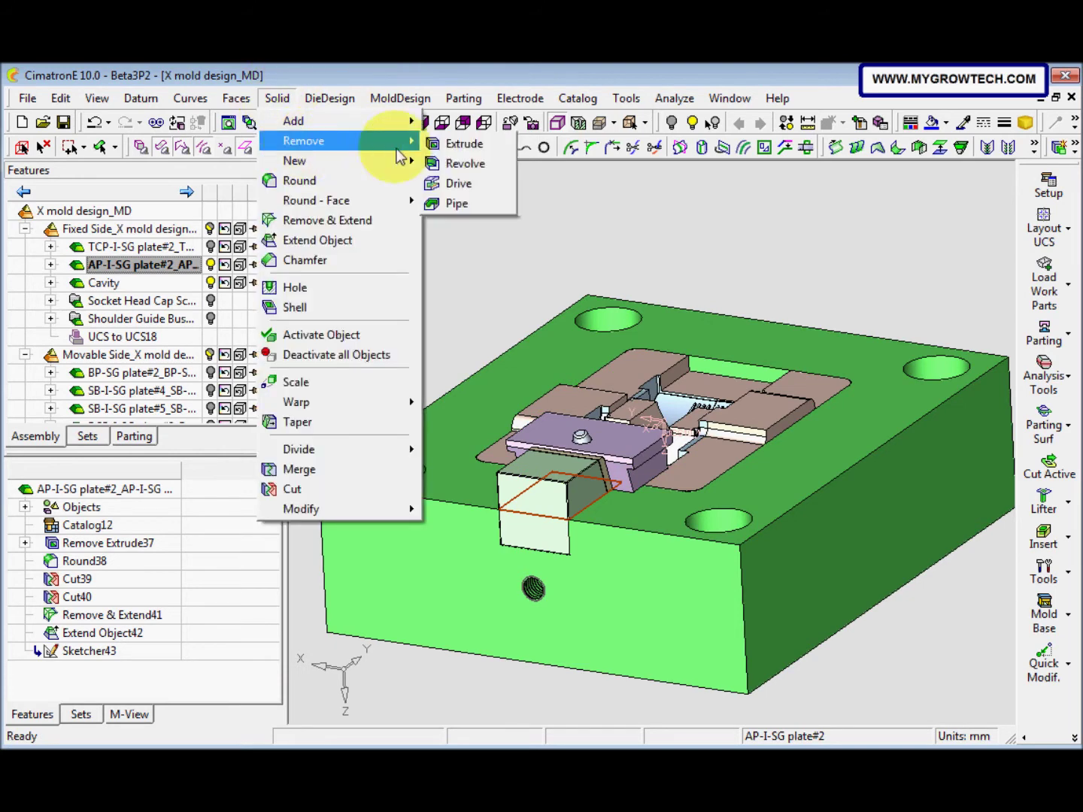
click(484, 151)
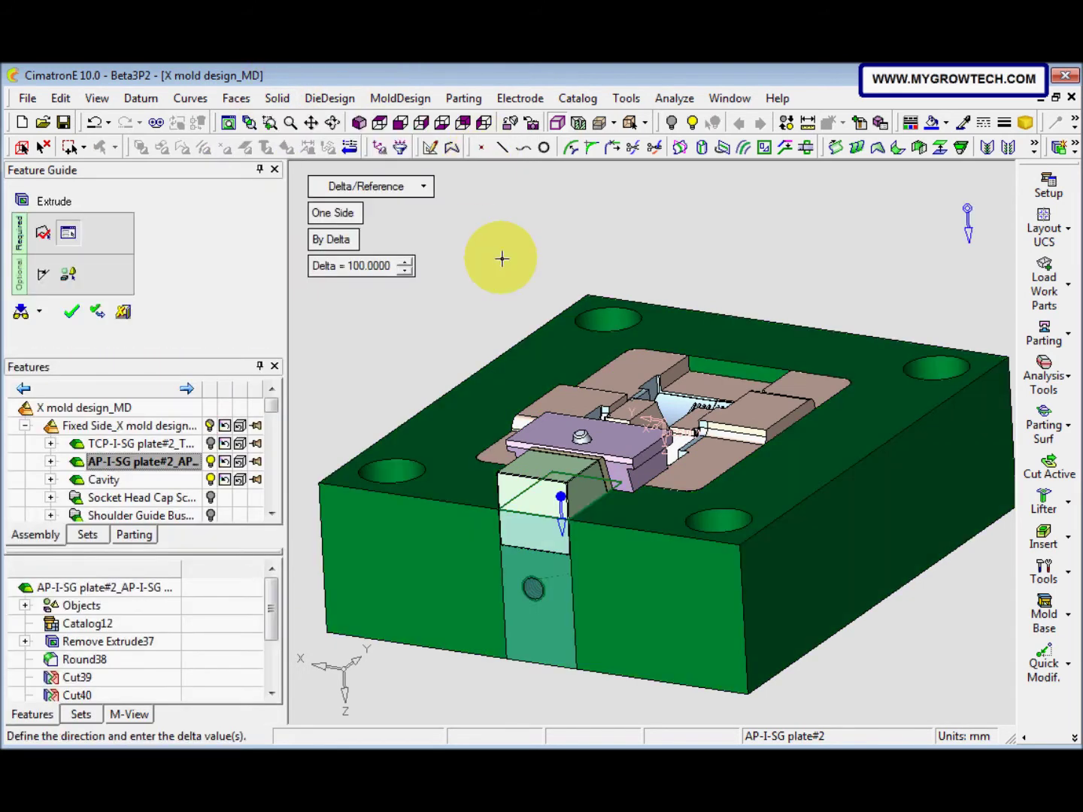
click(351, 240)
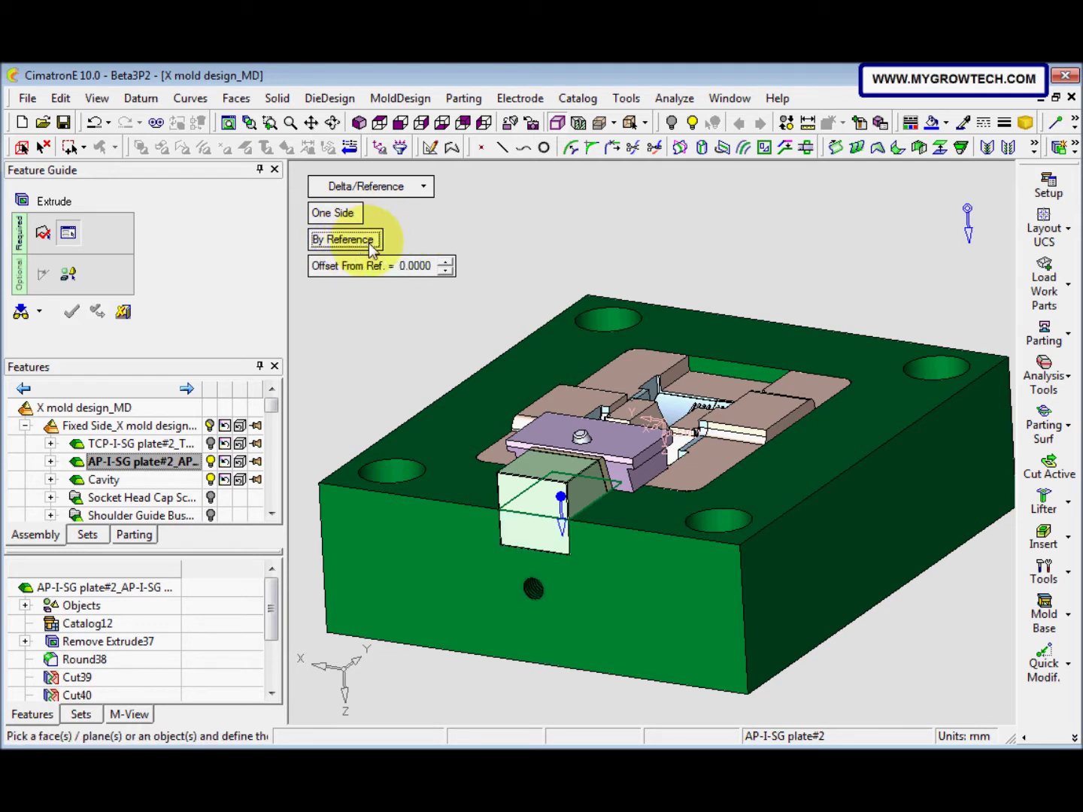
click(402, 266)
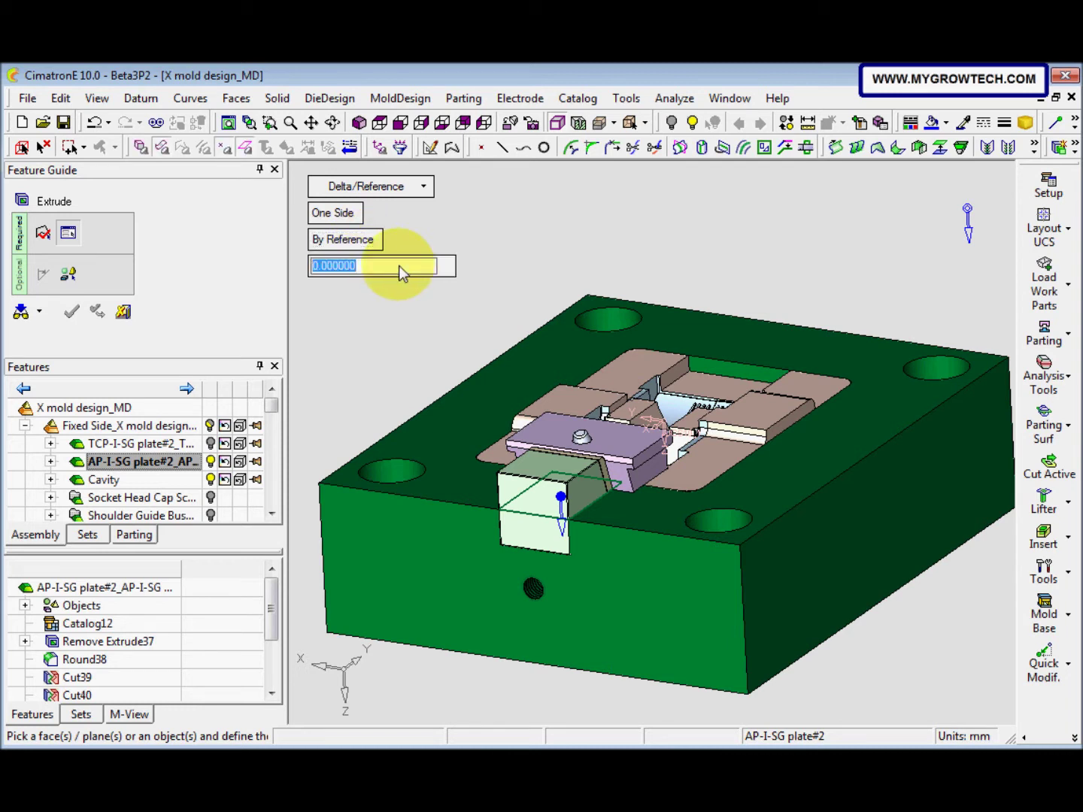
text(.1)
key(Return)
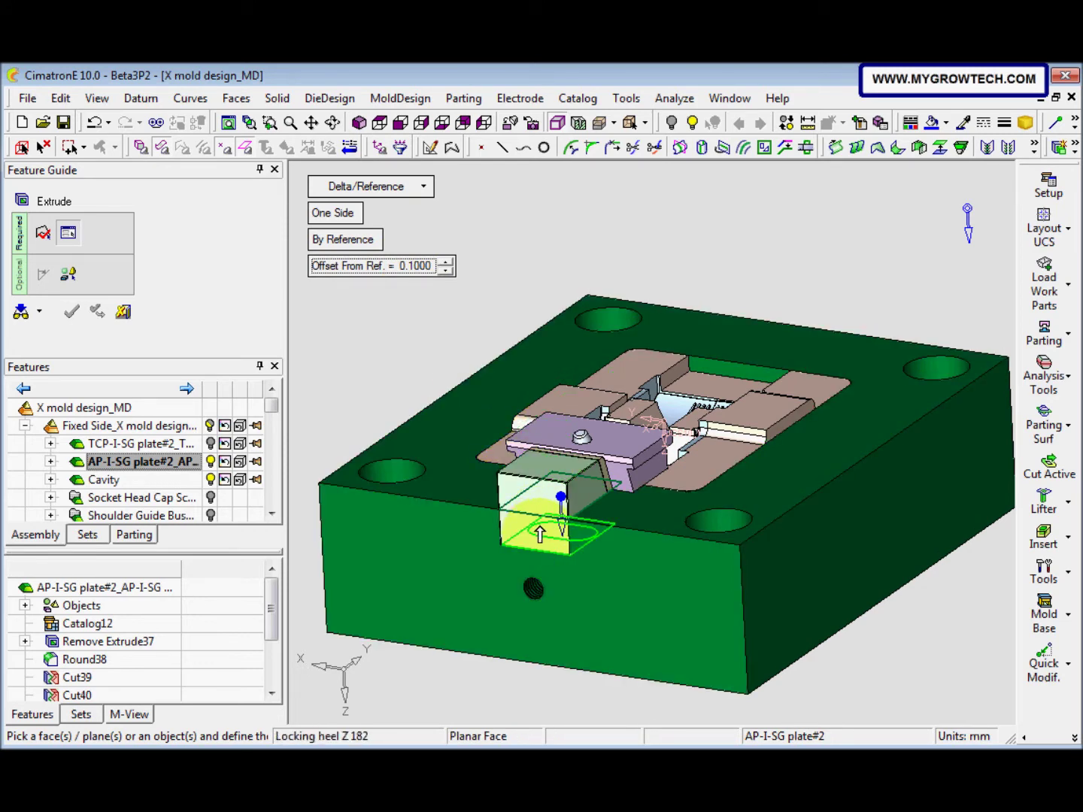
Step: In wireframe, pick the locking heel's flat base face as the extrusion reference and complete the pocket cut
click(599, 122)
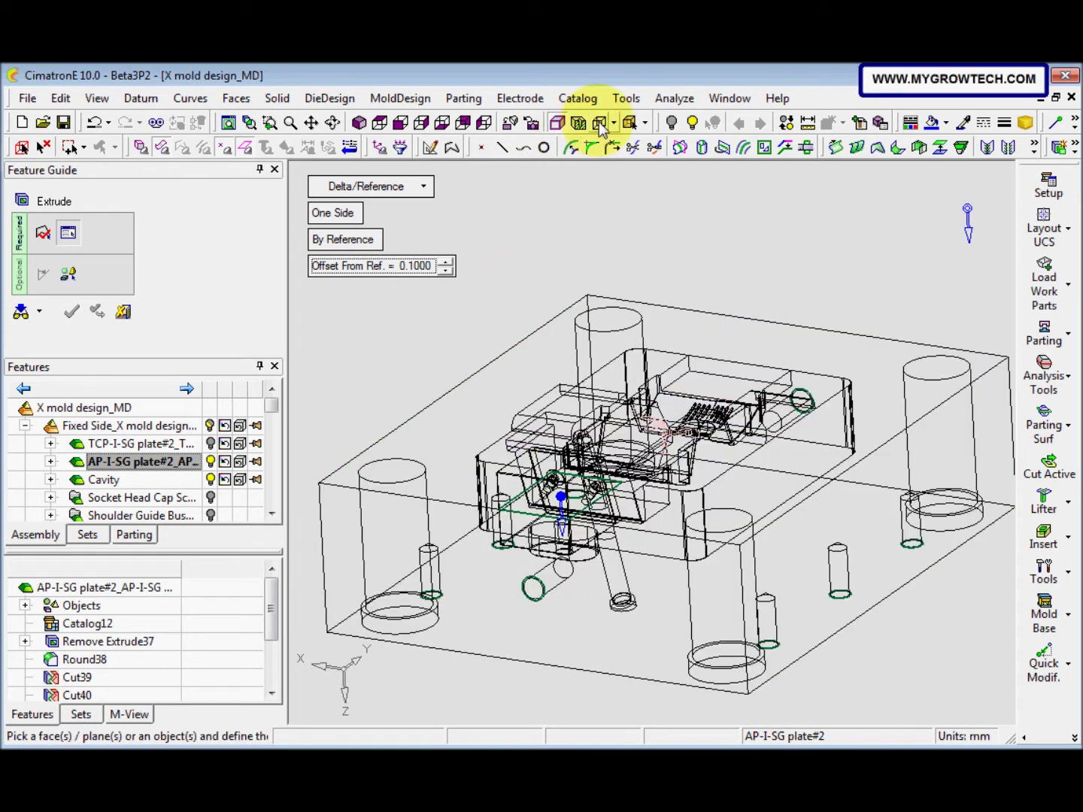
scroll(548, 496, up, 8)
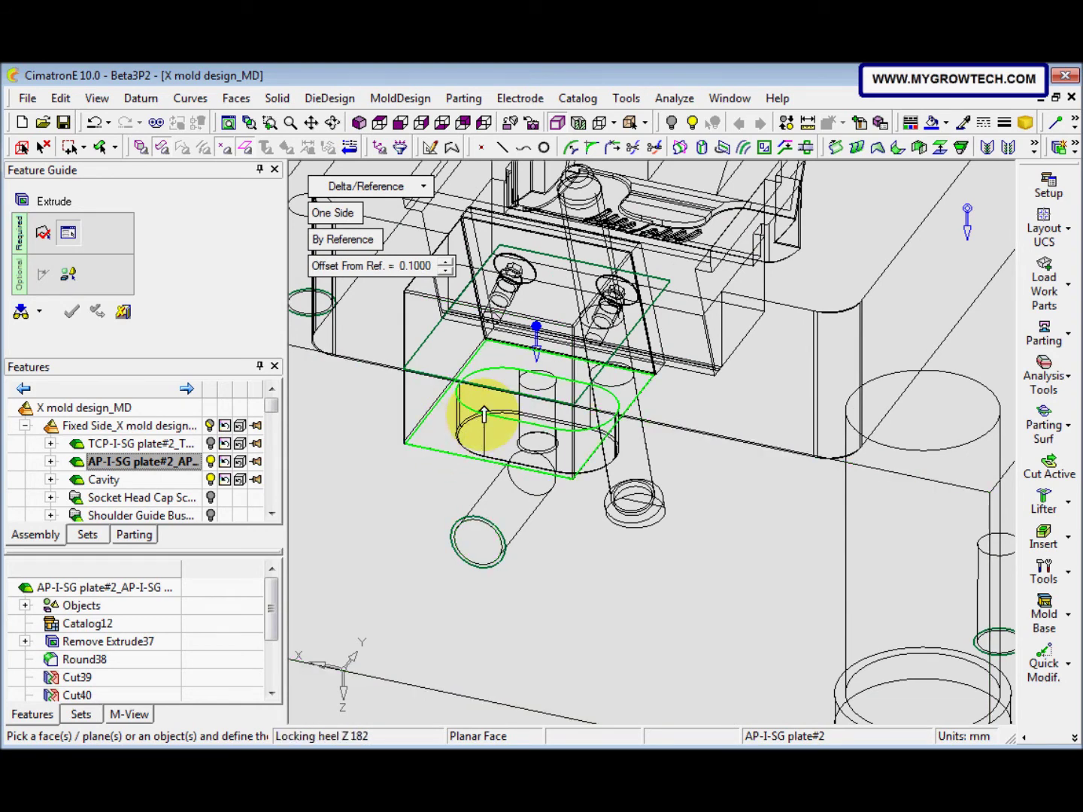
click(484, 415)
middle_drag(476, 459, 474, 435)
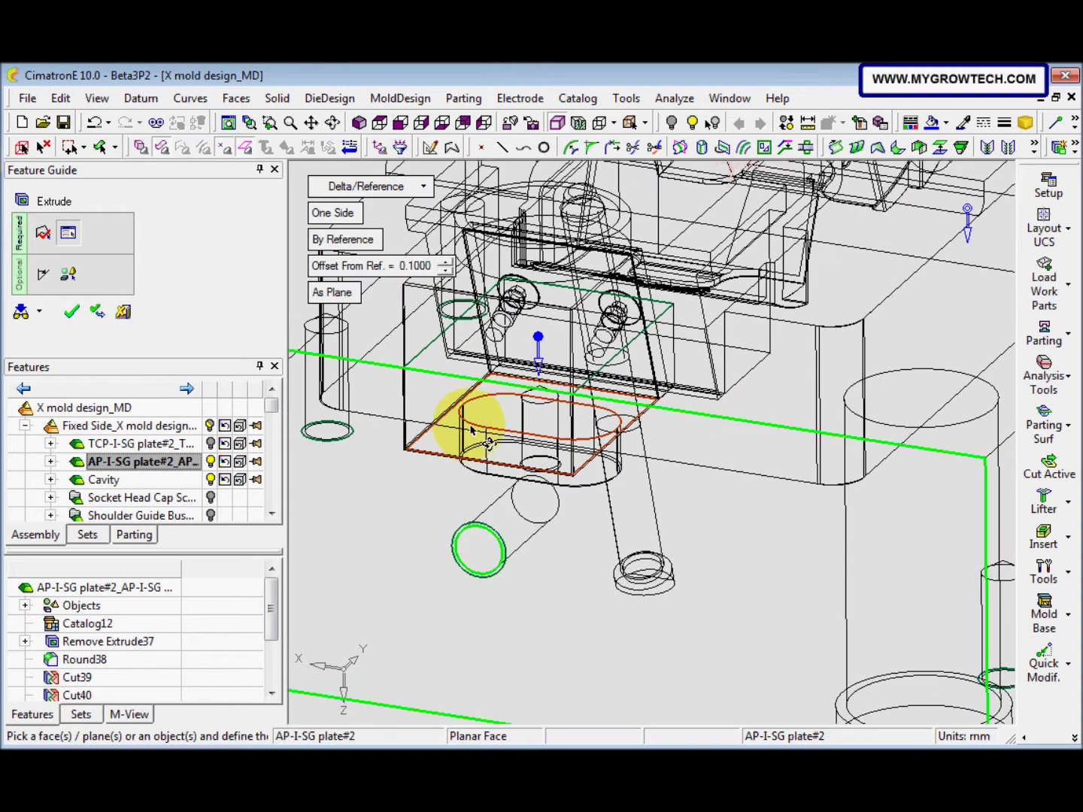
right_click(424, 481)
click(421, 477)
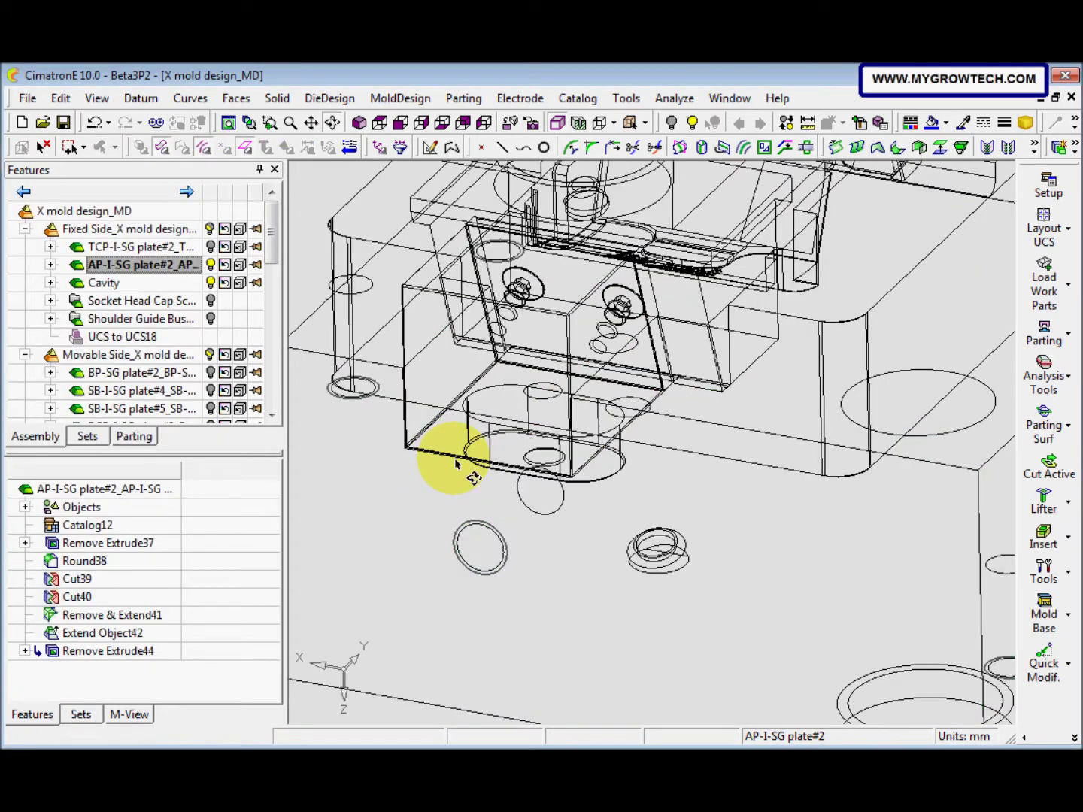
Step: Hide the Slide Core Mechanism, return to shaded display and examine the locking heel pocket where it meets the cavity insert
middle_drag(455, 461, 422, 410)
drag(276, 258, 276, 301)
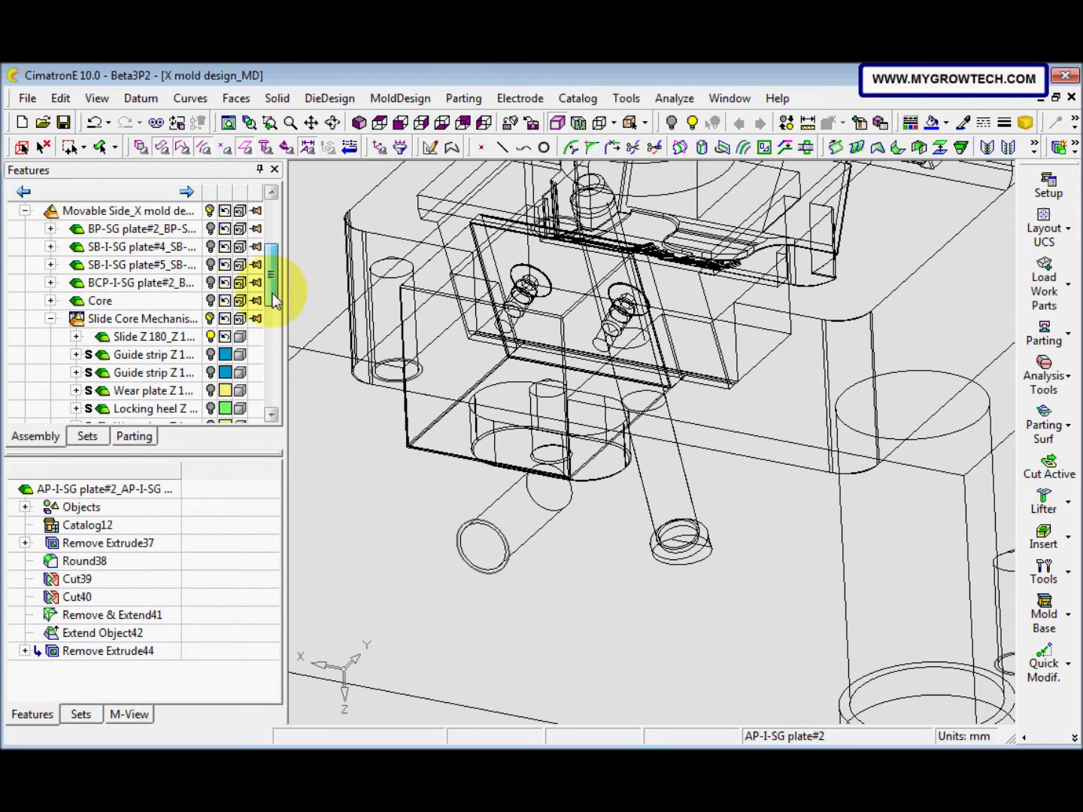
click(210, 319)
middle_drag(481, 421, 490, 440)
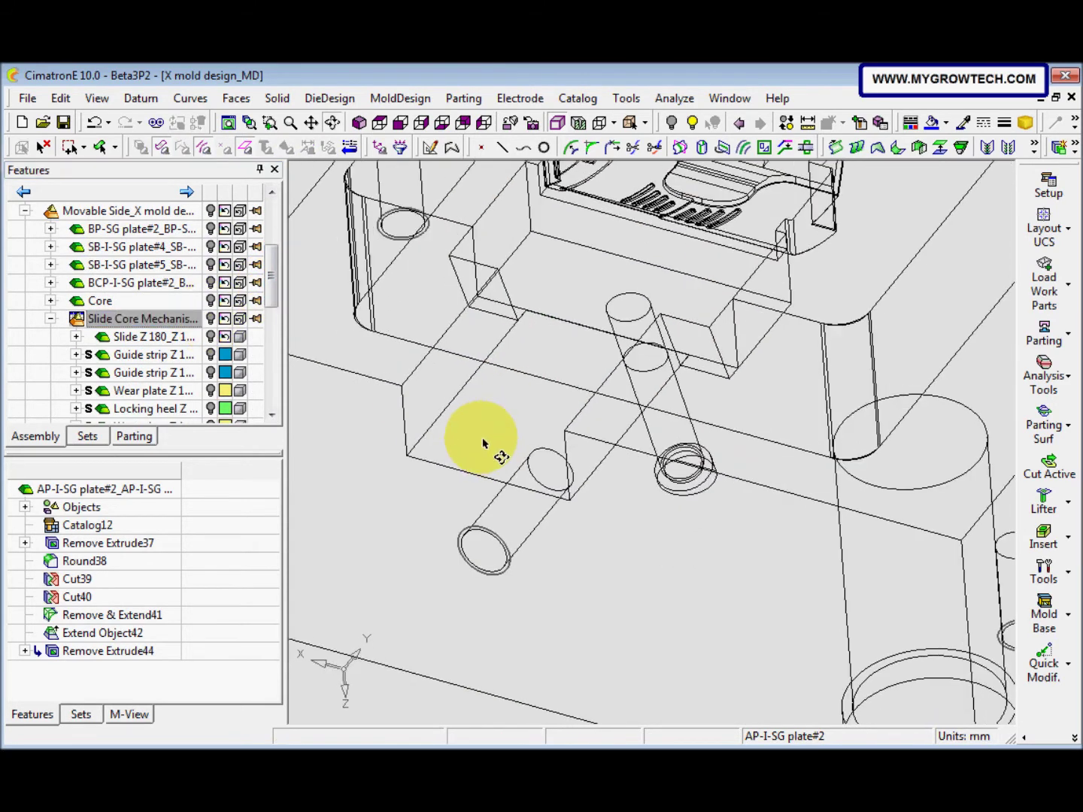
click(600, 124)
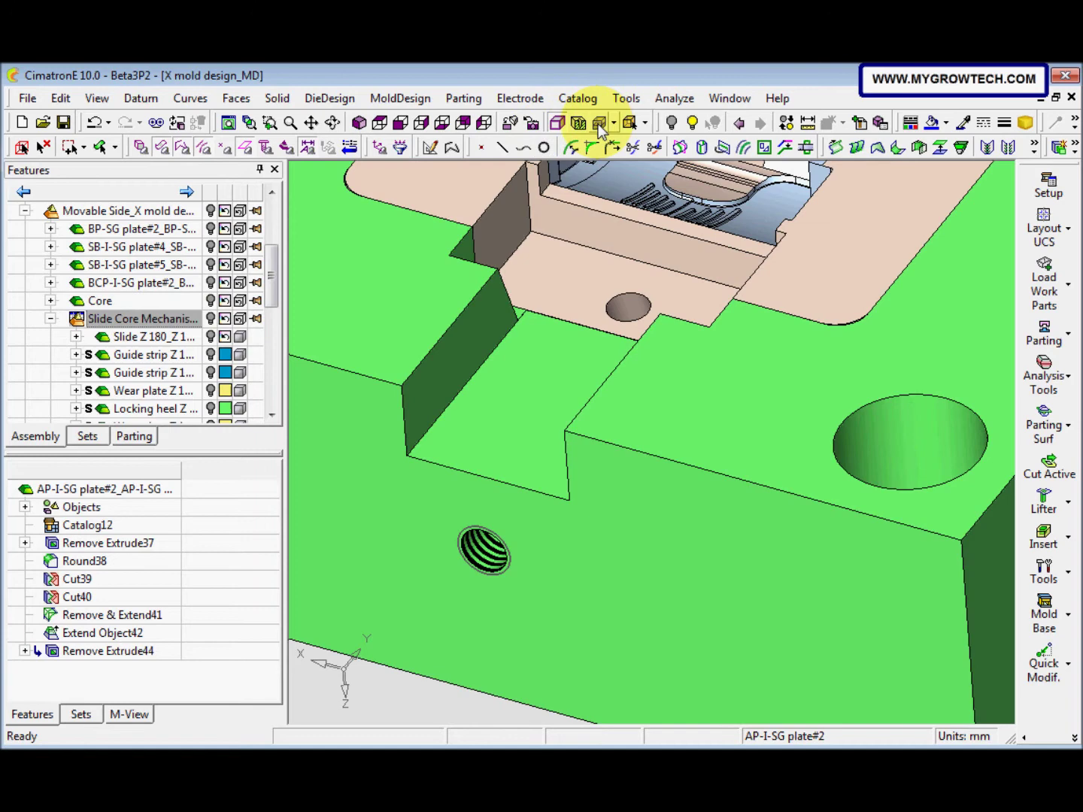
middle_drag(619, 414, 489, 391)
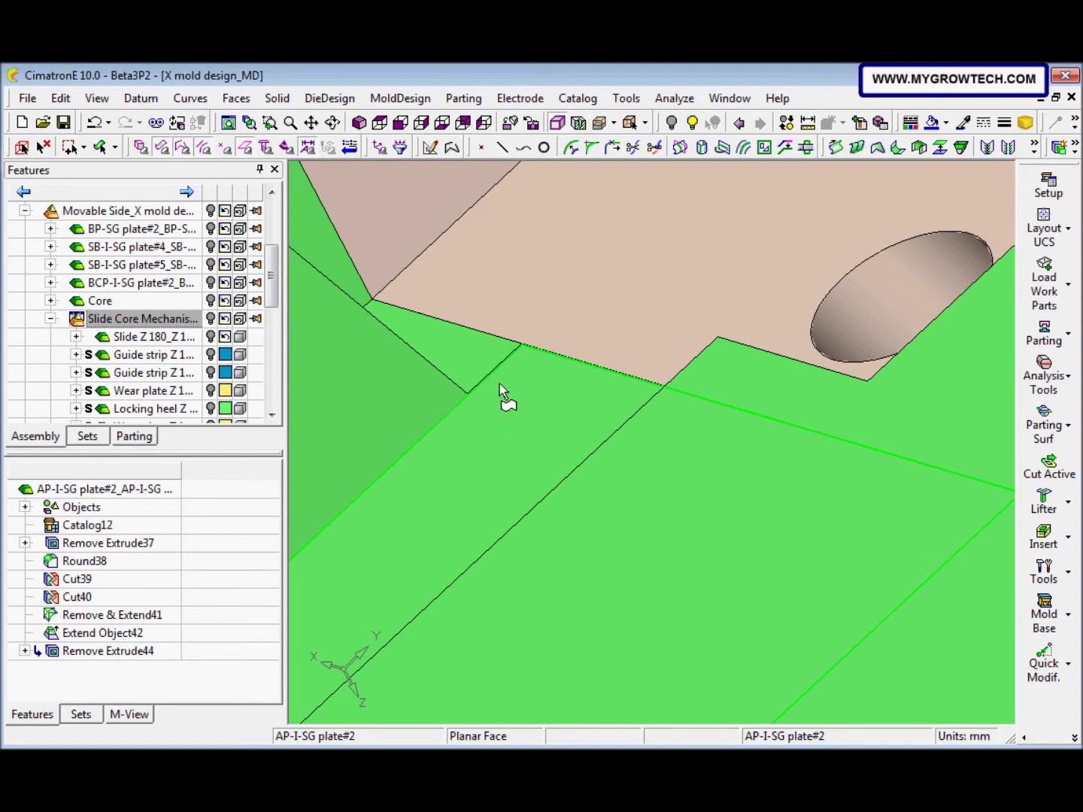
middle_drag(512, 368, 438, 568)
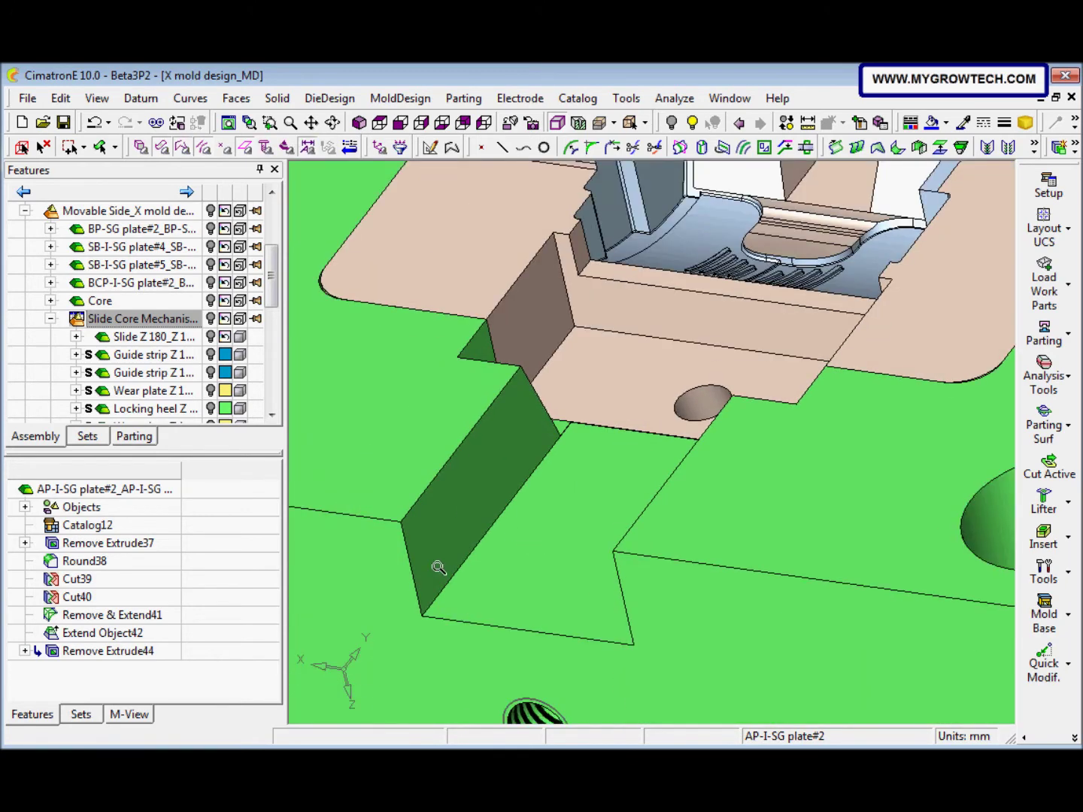
Step: Edit the locking heel pocket's Remove Extrude and set its offset from the reference to 0
right_click(149, 650)
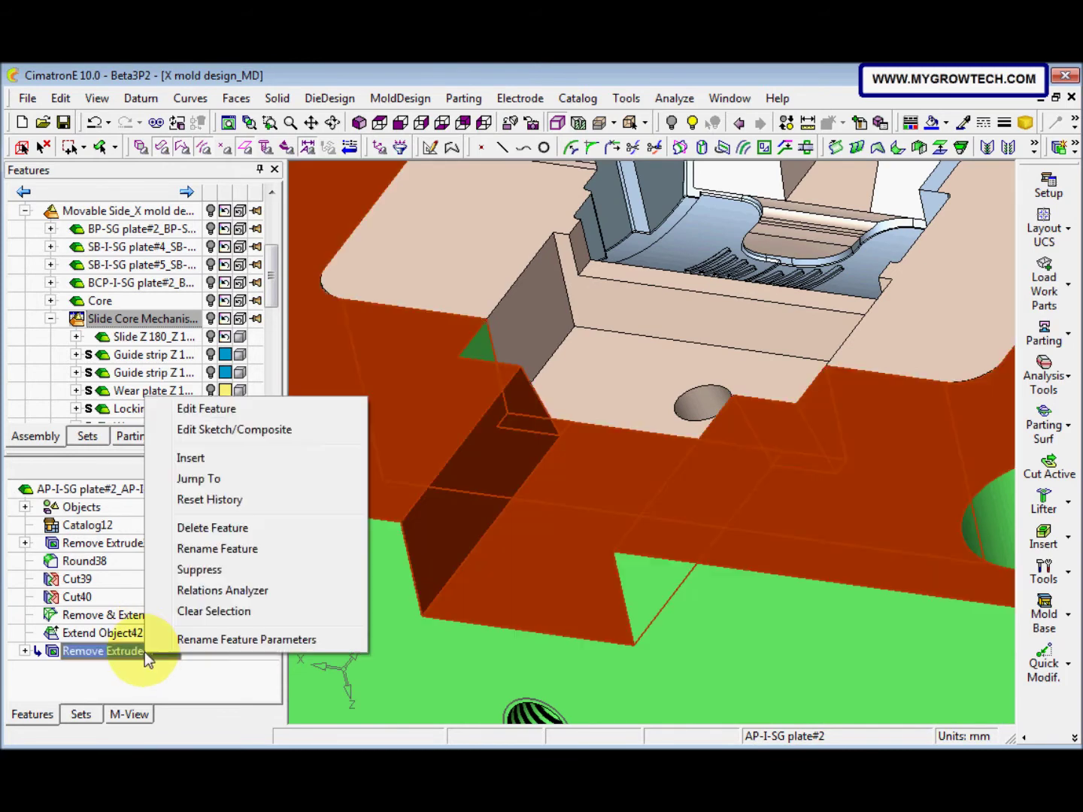
click(255, 410)
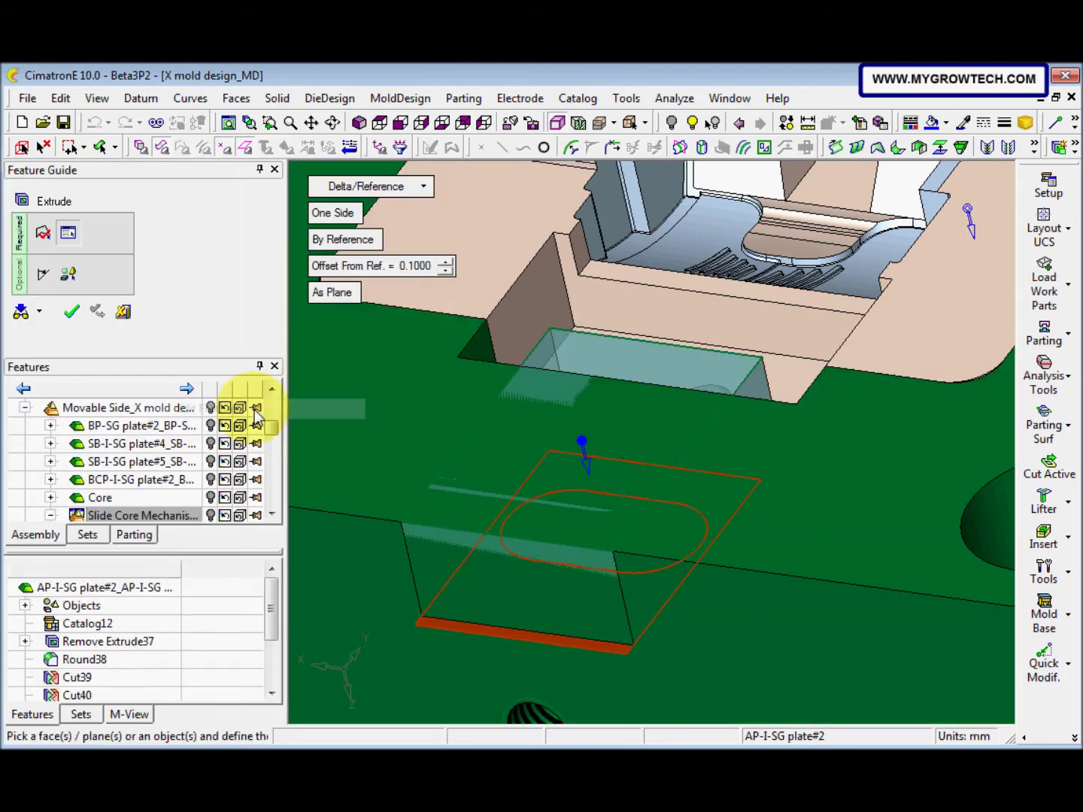
click(389, 268)
text(0)
key(Return)
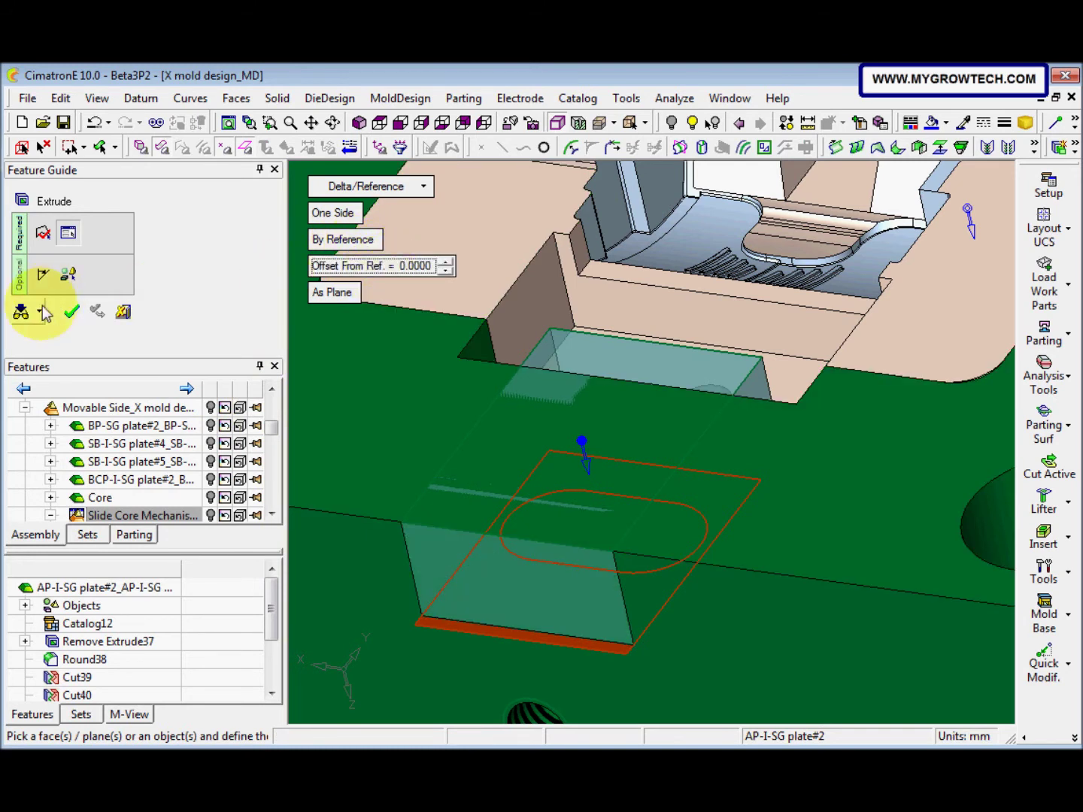
click(71, 311)
middle_drag(380, 456, 484, 592)
ctrl+middle_drag(536, 542, 554, 597)
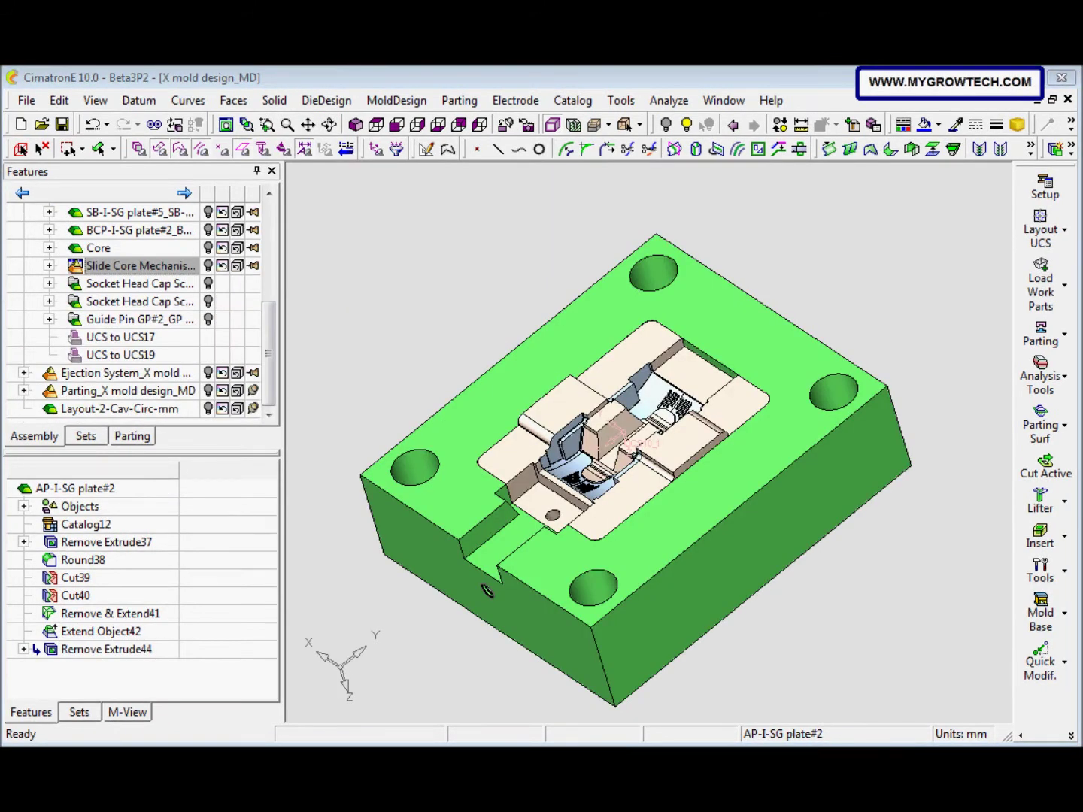
Step: Show the Slide Core Mechanism again and display the model in wireframe to expose the locking heel's oblong boss
click(191, 268)
click(208, 264)
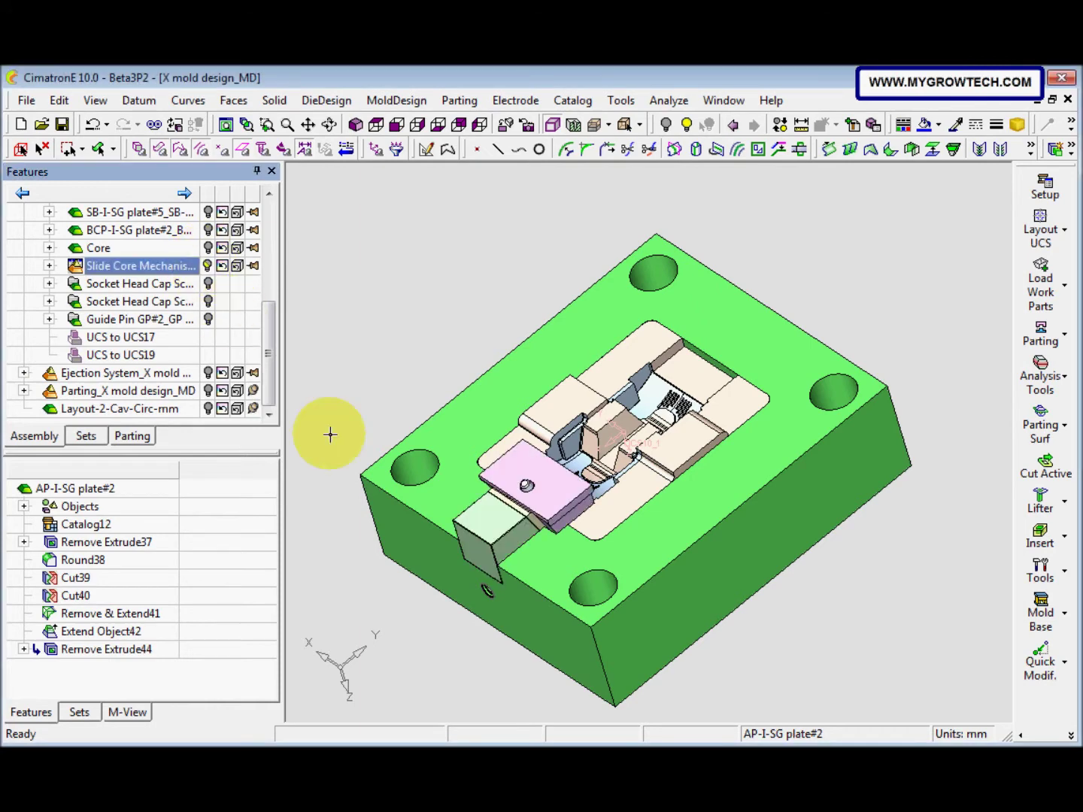
middle_drag(426, 497, 441, 494)
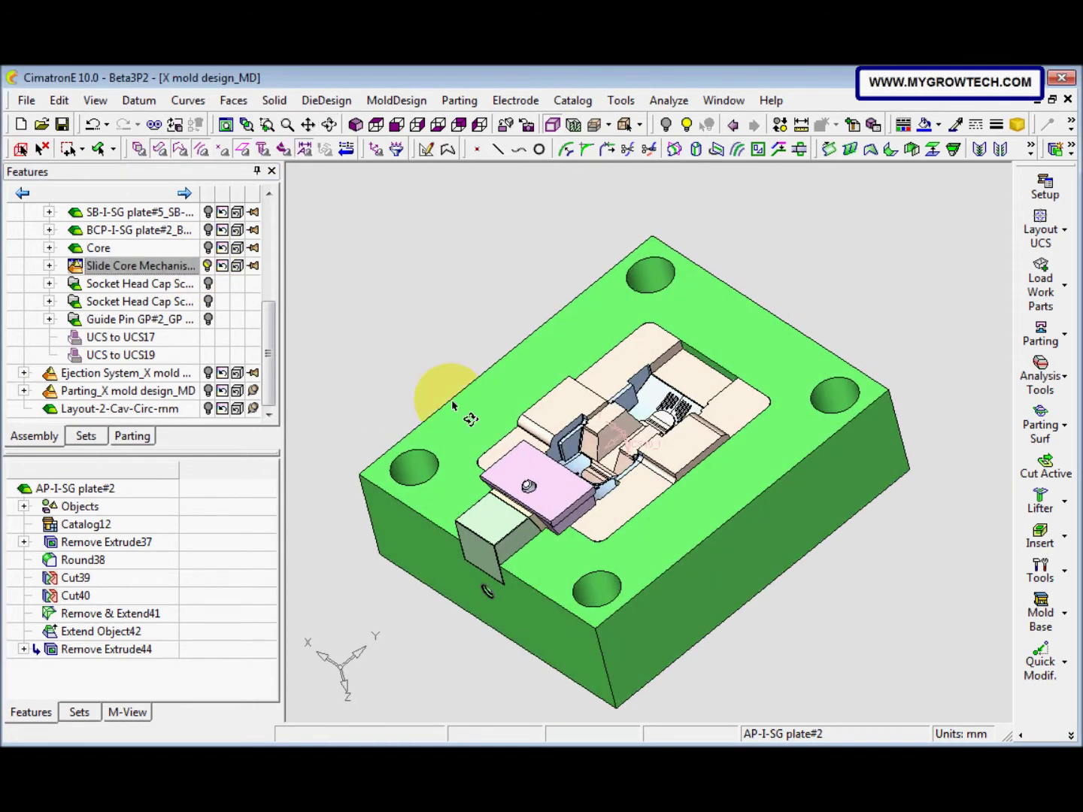
click(596, 125)
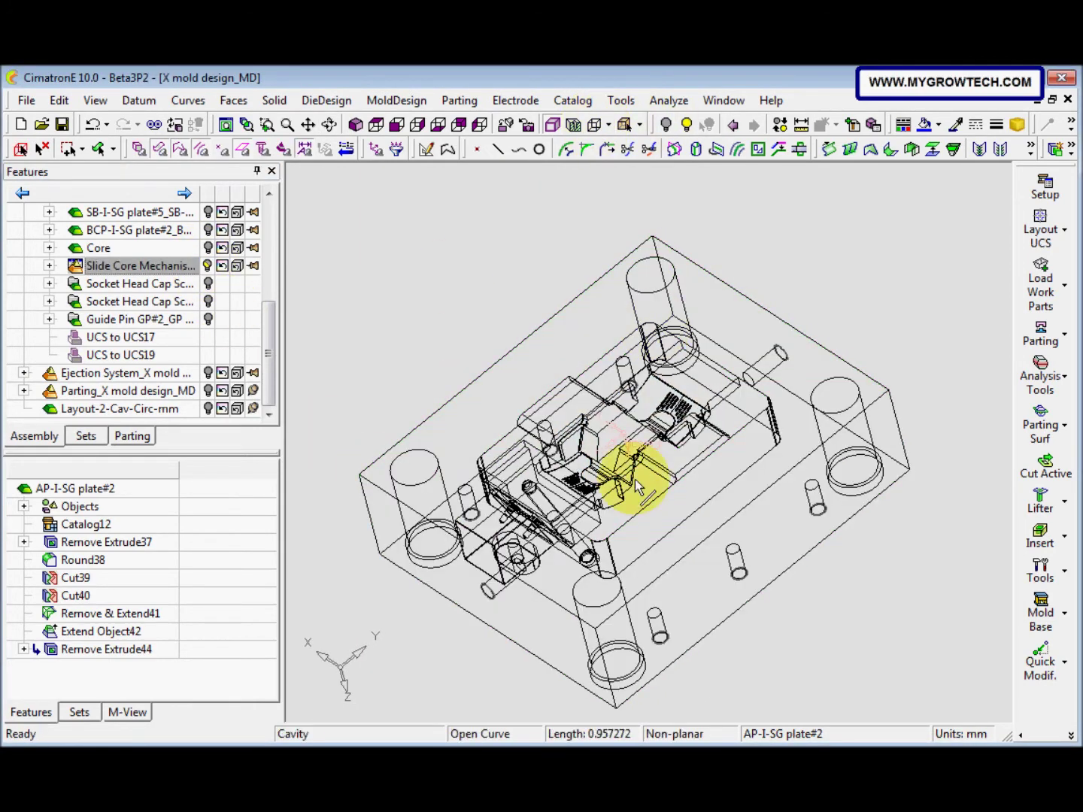
ctrl+drag(625, 493, 627, 483)
ctrl+right_drag(590, 505, 590, 464)
scroll(634, 452, up, 4)
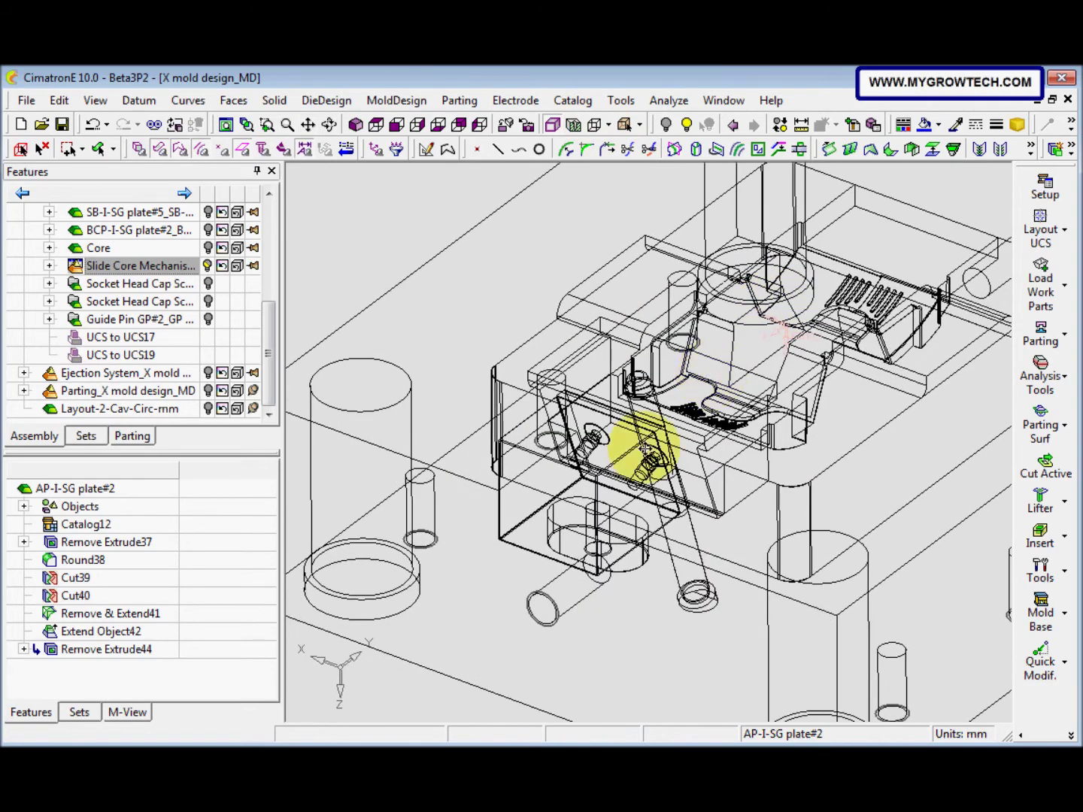
ctrl+middle_drag(658, 352, 652, 316)
ctrl+right_drag(638, 454, 629, 406)
ctrl+drag(607, 401, 618, 411)
ctrl+middle_drag(629, 394, 602, 507)
ctrl+drag(606, 510, 602, 517)
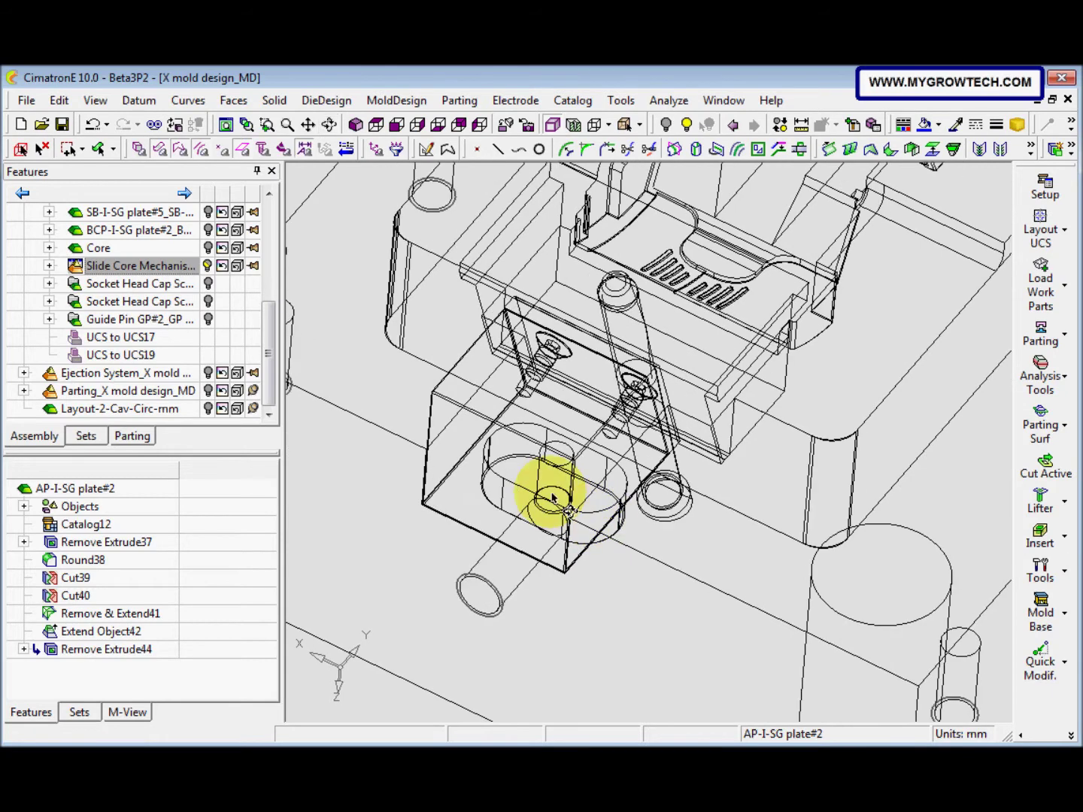
click(453, 151)
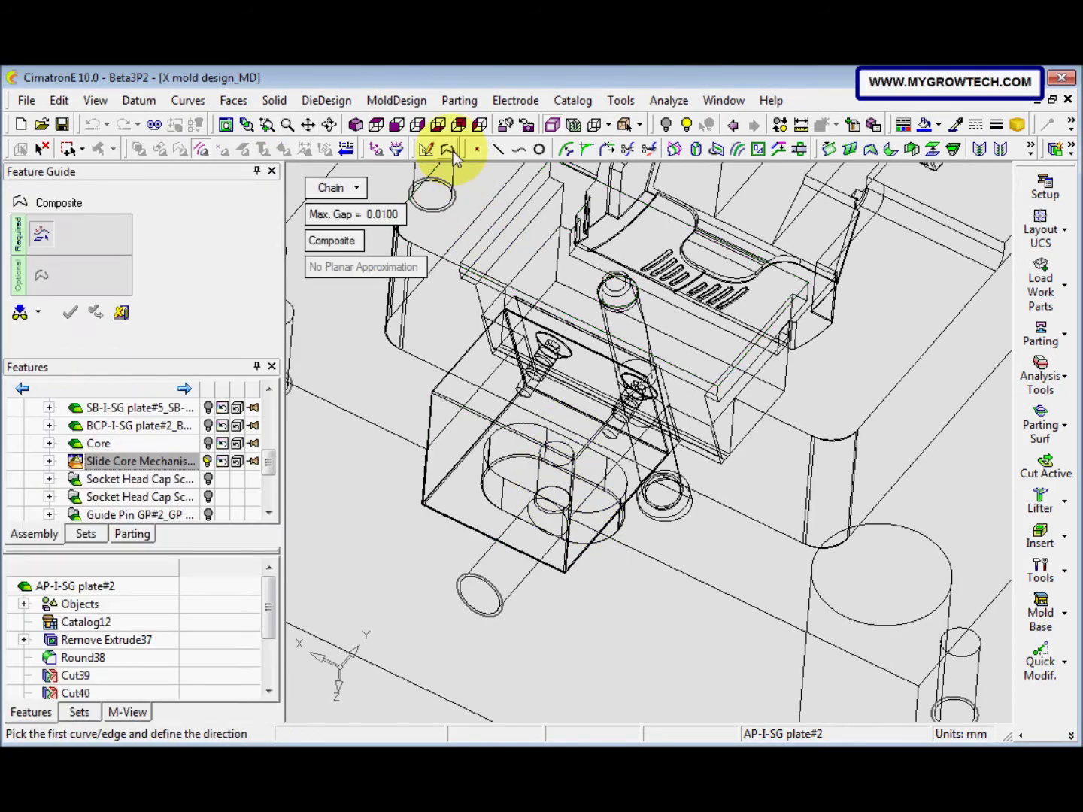
click(525, 433)
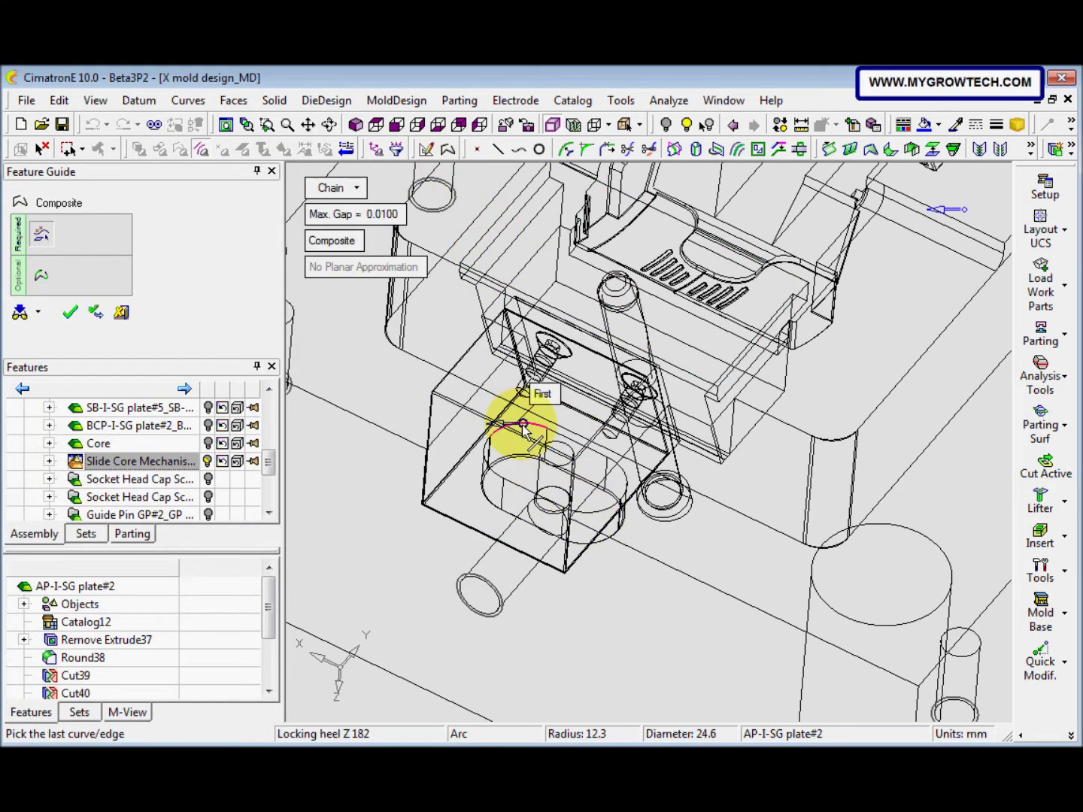
click(494, 450)
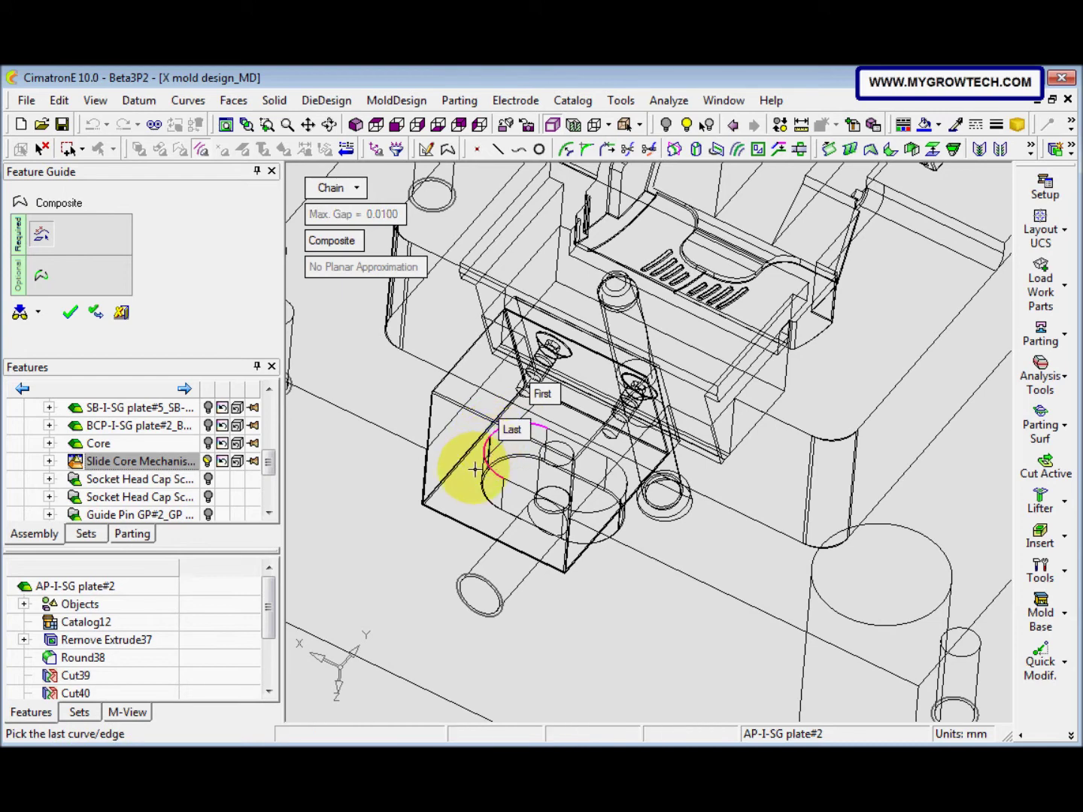
click(525, 470)
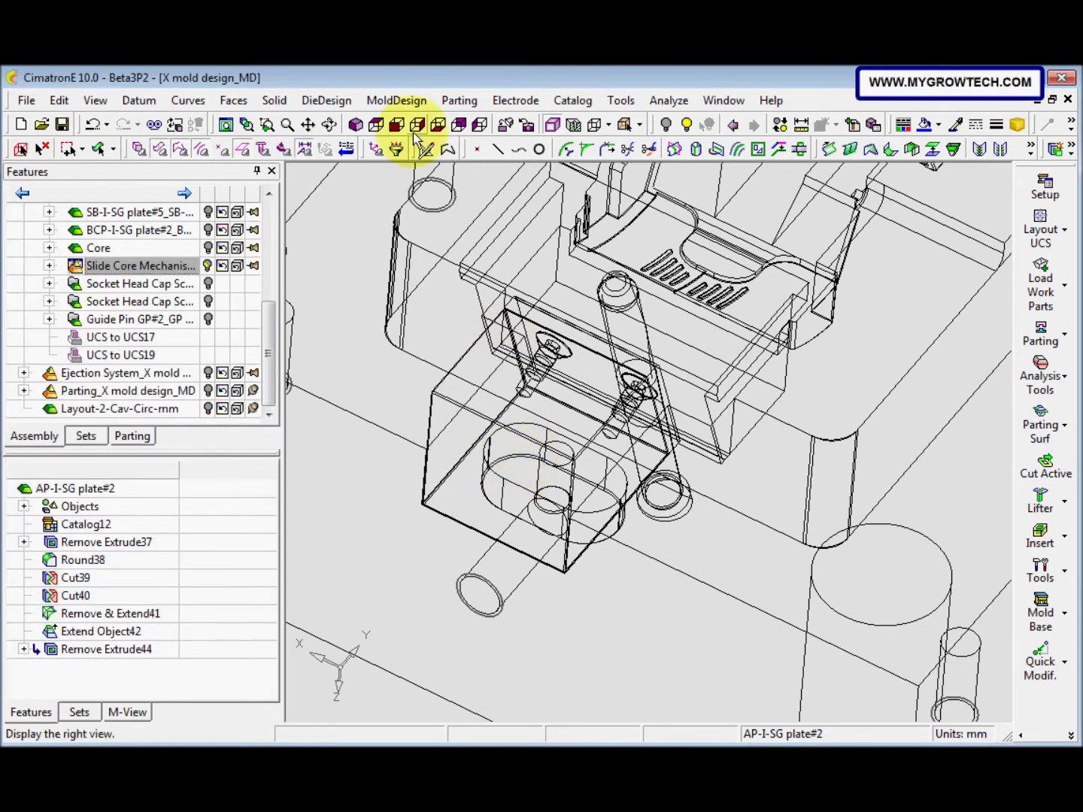
Step: Create a closed composite curve from the oblong boss's edge loop on the locking heel's base face
click(448, 148)
click(543, 427)
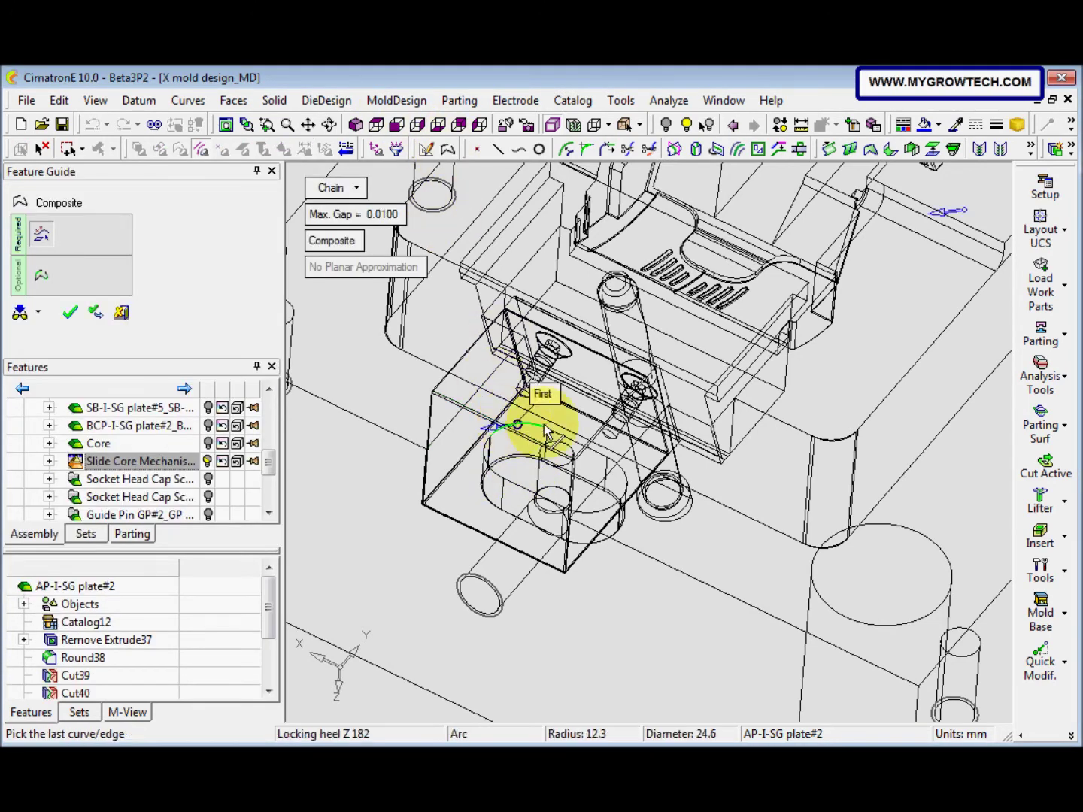
click(566, 444)
middle_click(557, 422)
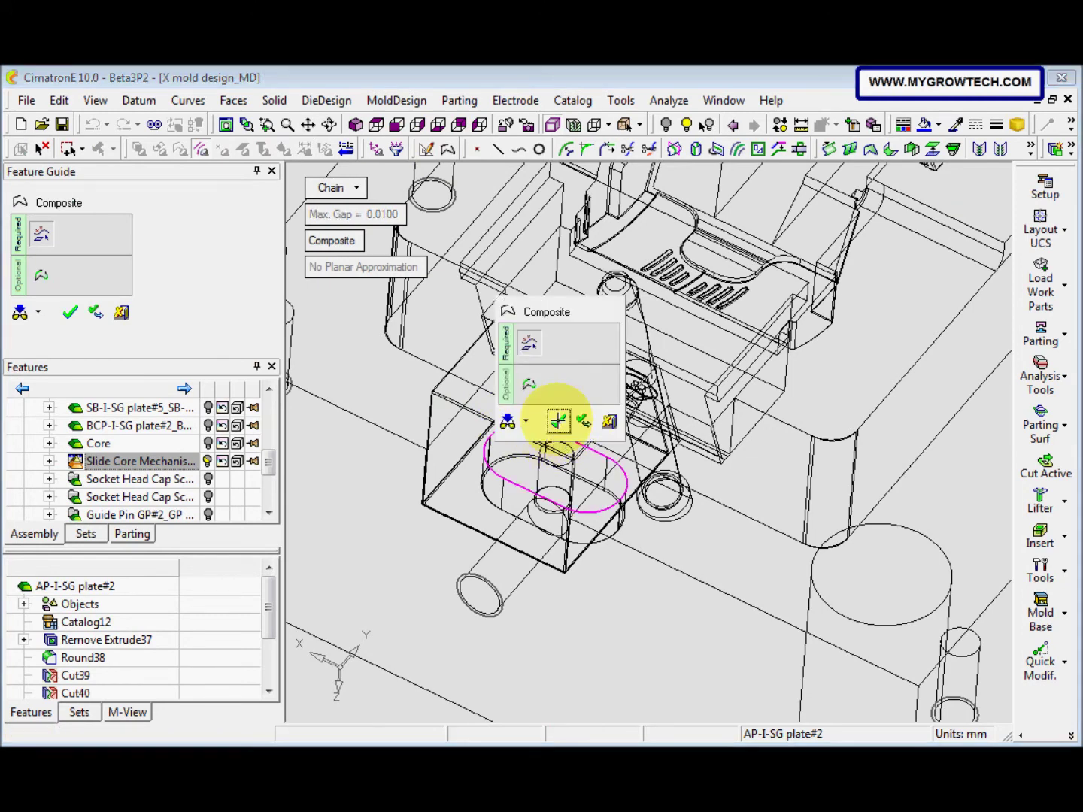
click(561, 425)
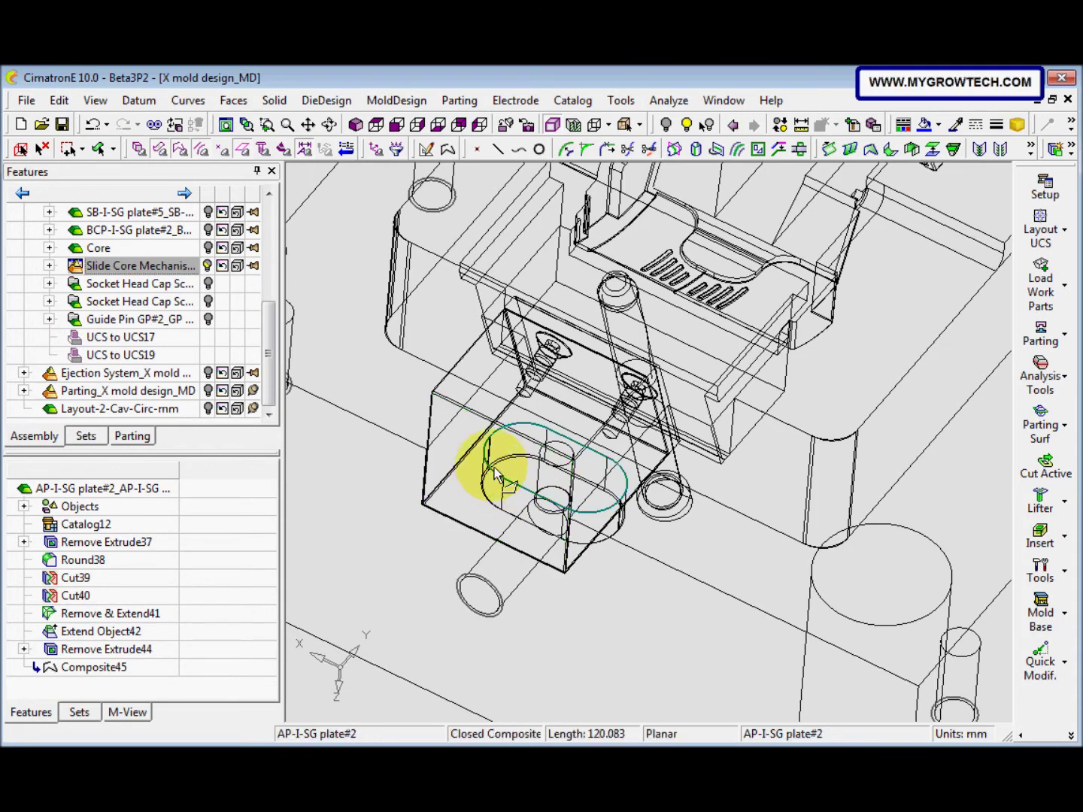
Step: Remove-extrude the oblong composite curve from AP-I-SG plate#2 up to the locking heel boss's end face, with offset 0 from the reference
click(275, 101)
mouse_move(301, 143)
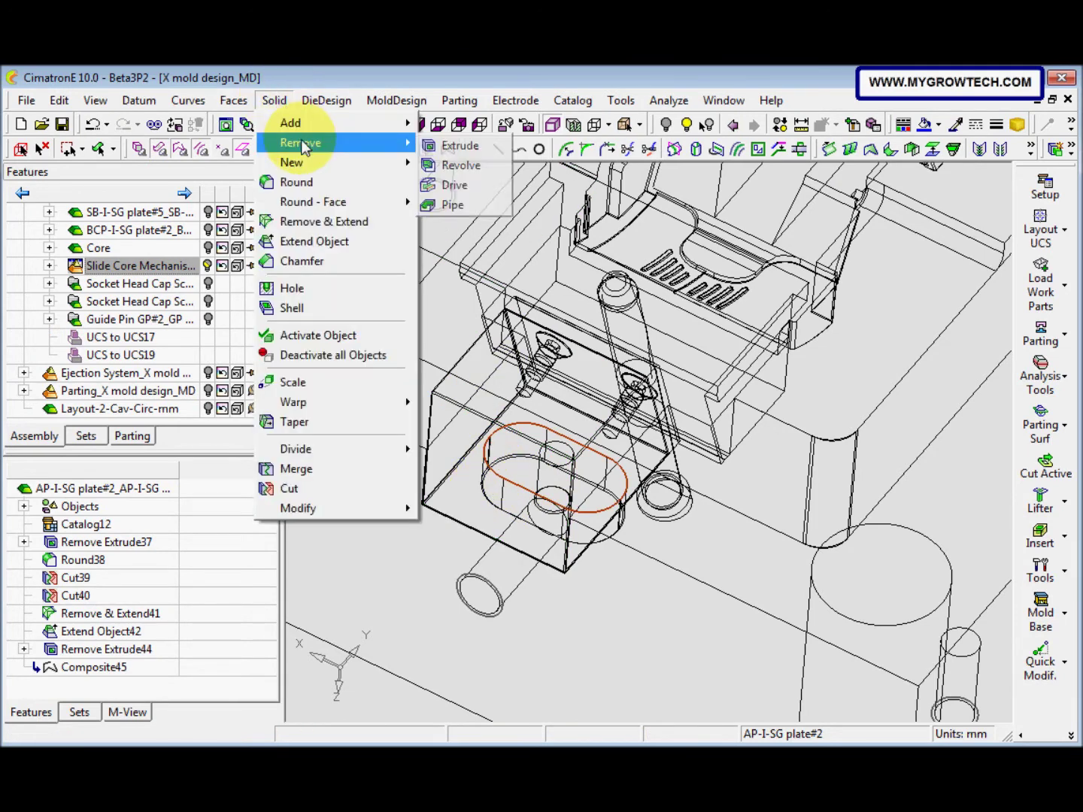
click(449, 145)
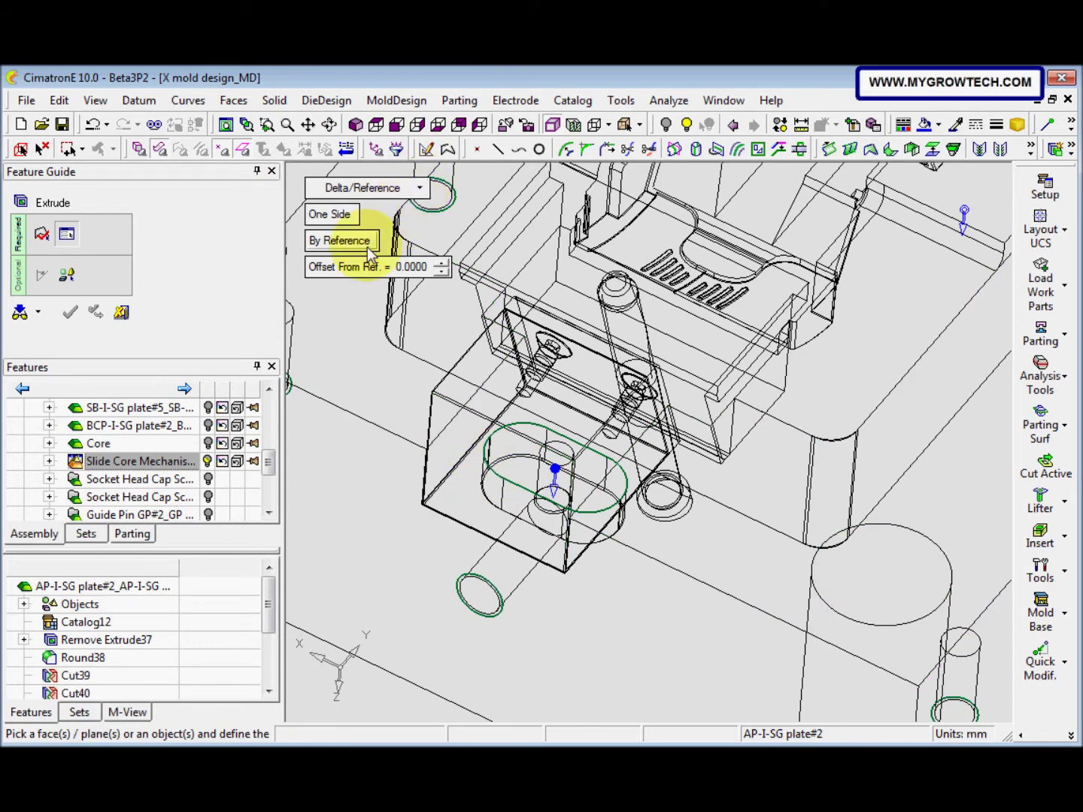
click(510, 503)
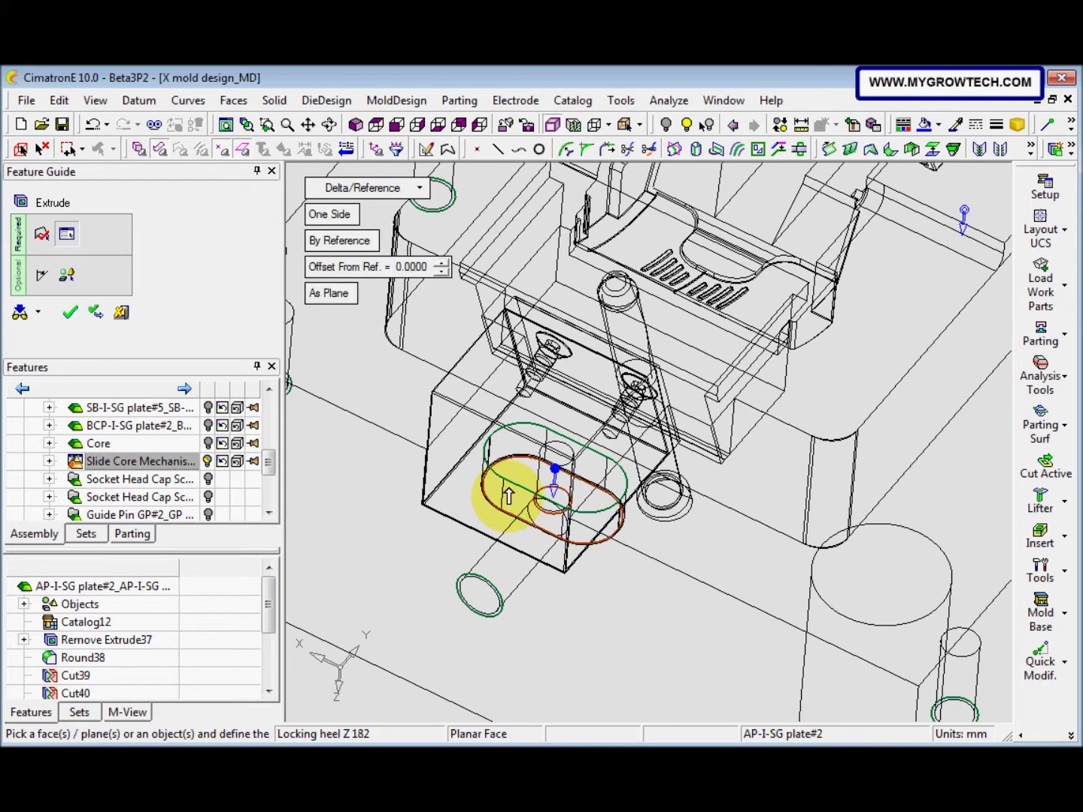
ctrl+drag(503, 510, 497, 501)
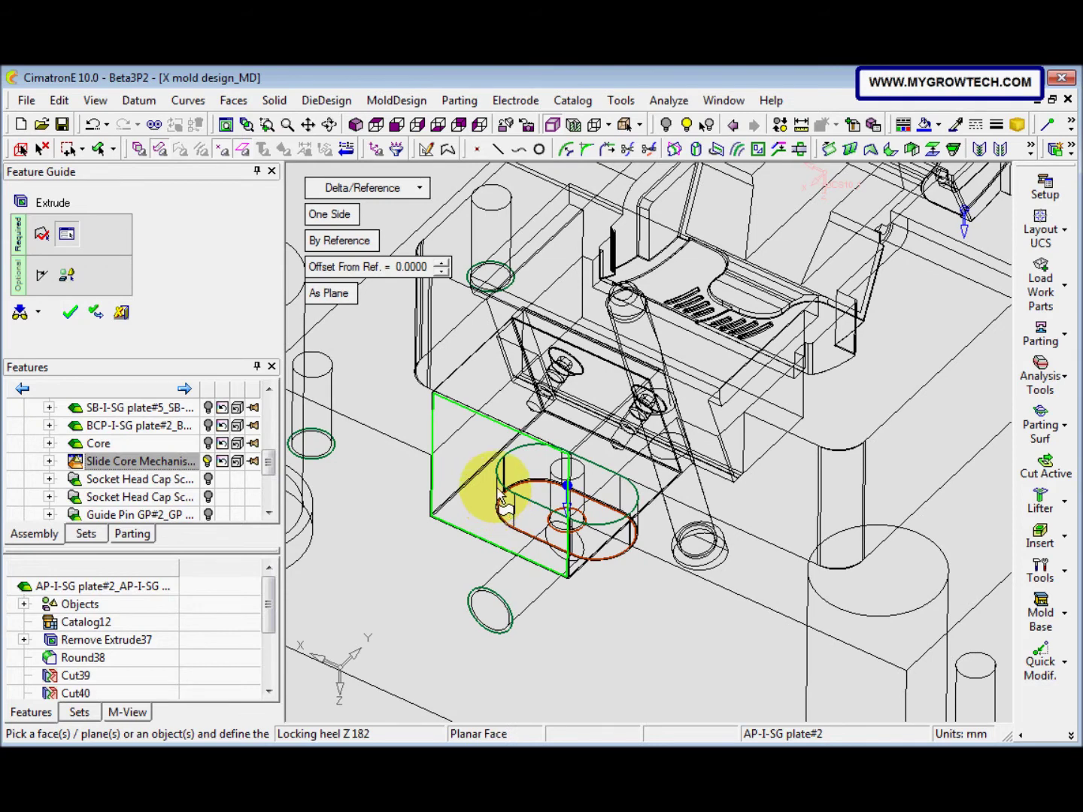
right_click(454, 496)
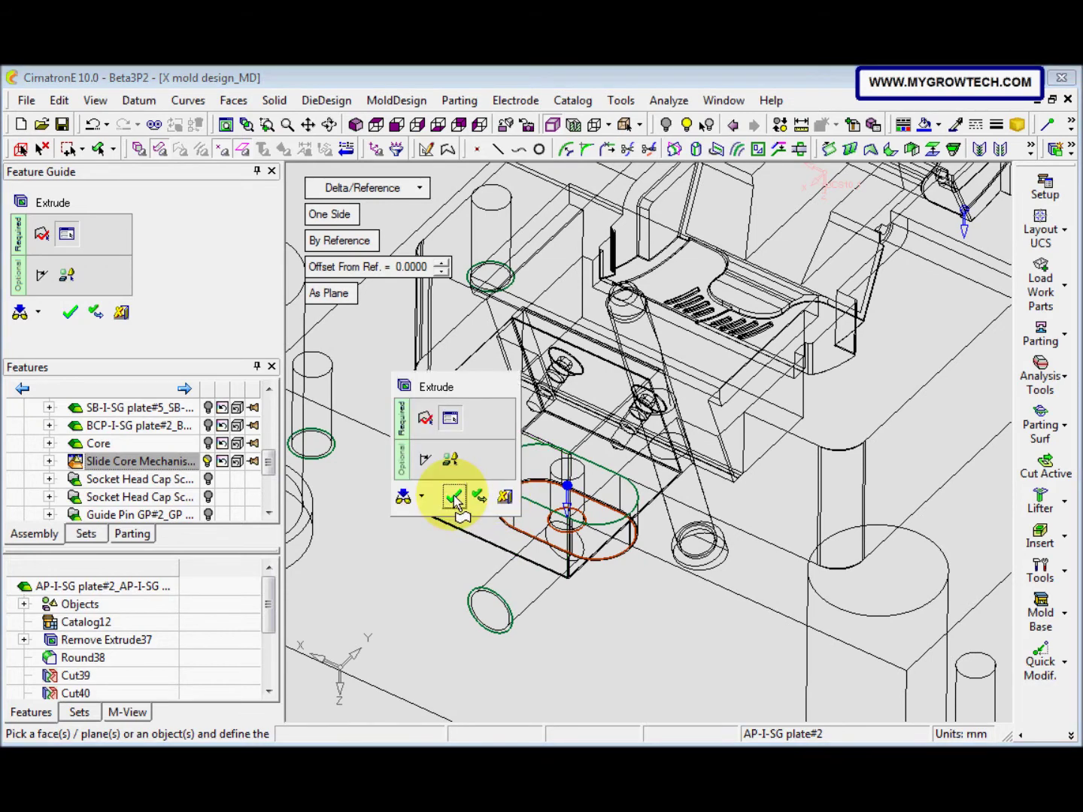
click(454, 496)
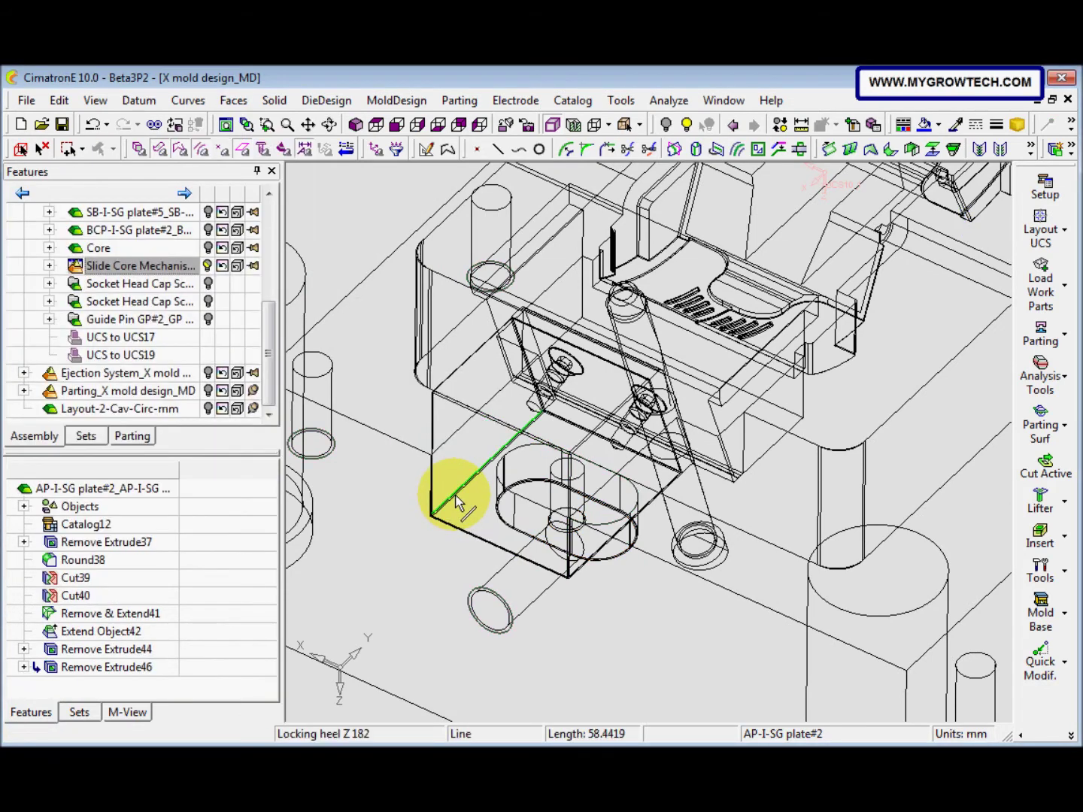
Step: Return the model to shaded display and view the slide mechanism seated on AP-I-SG plate#2
ctrl+drag(466, 525, 491, 507)
scroll(503, 519, down, 2)
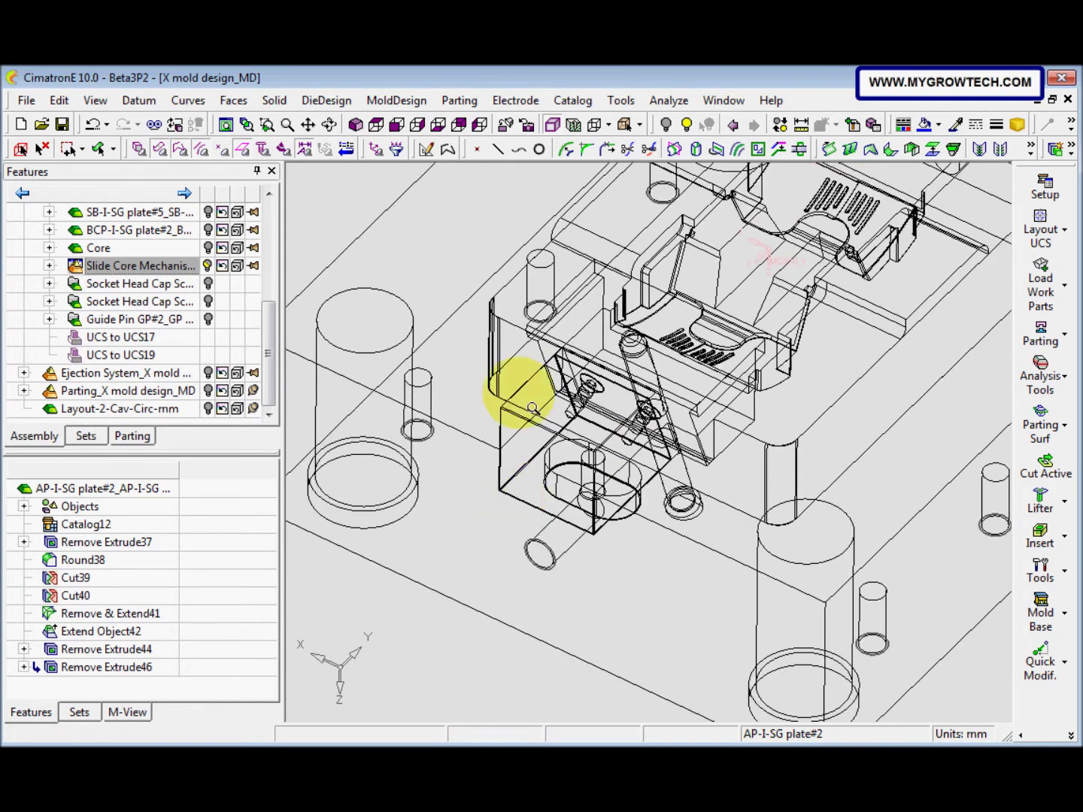
click(592, 126)
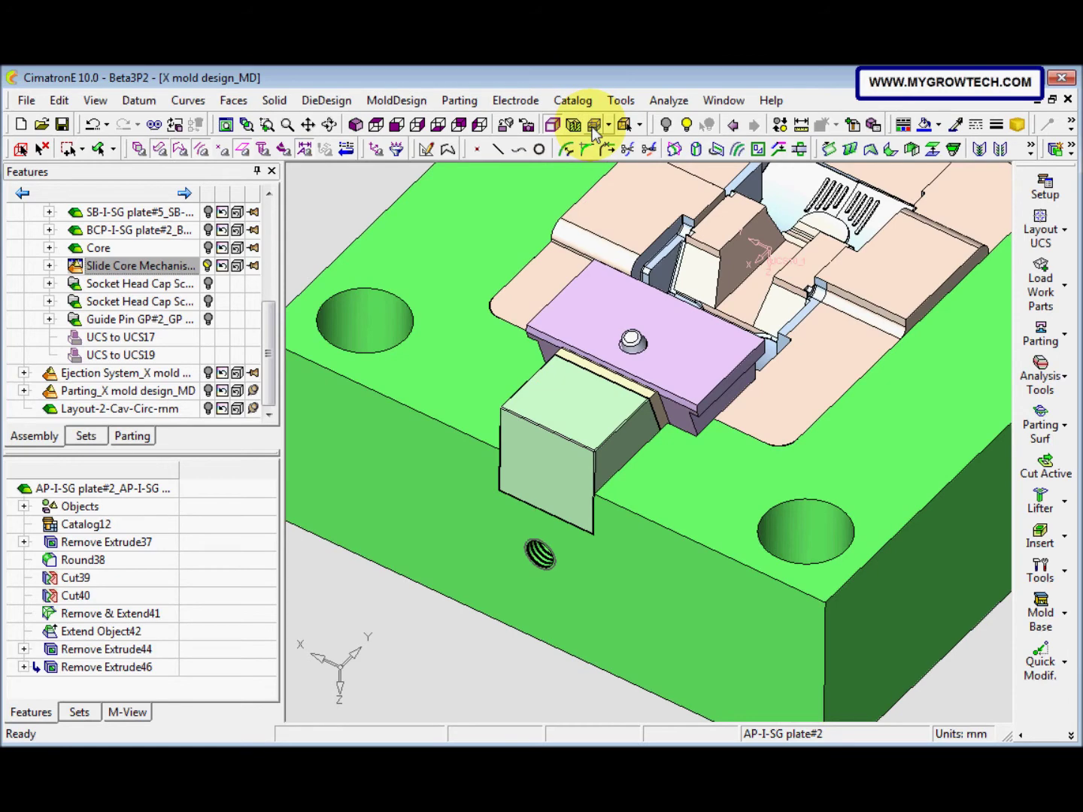
scroll(624, 391, down, 3)
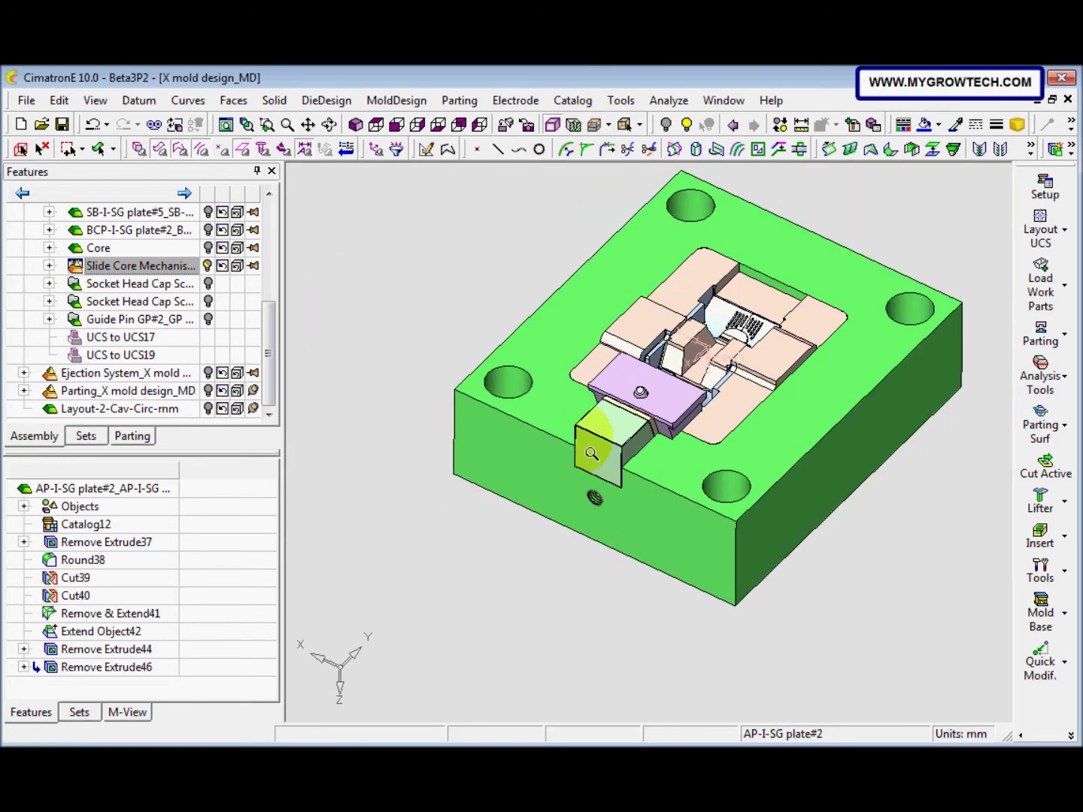
middle_drag(538, 446, 552, 419)
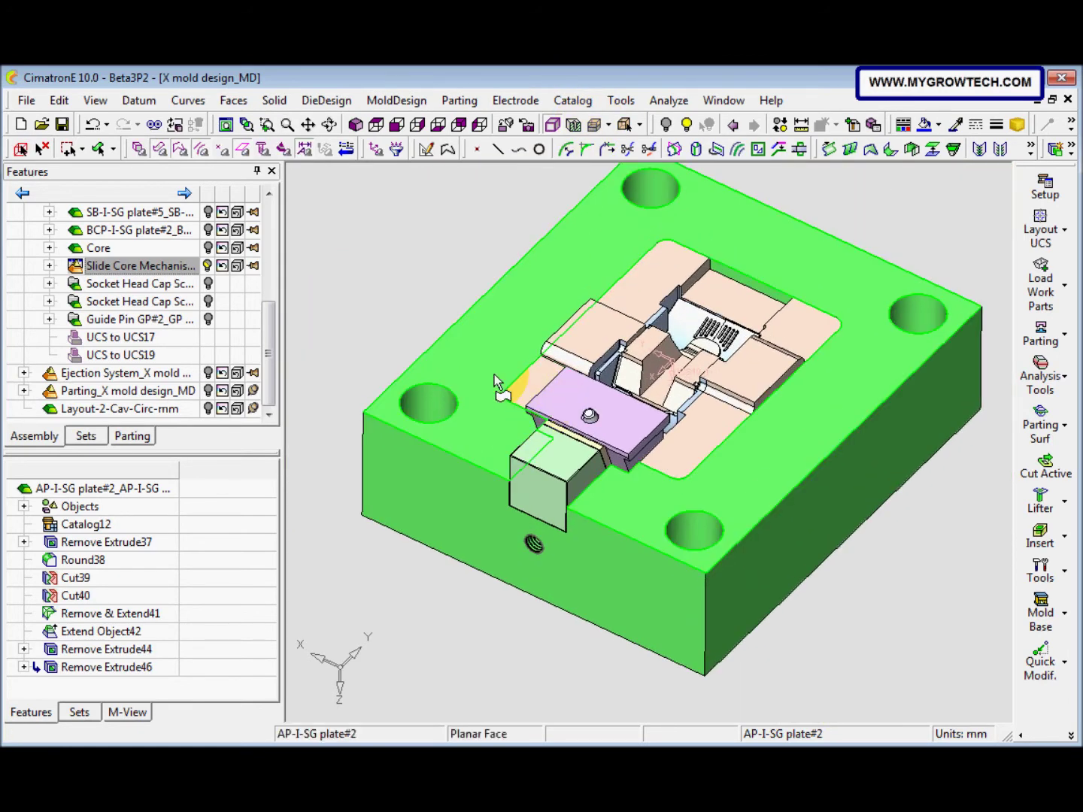
Step: Activate the Movable Side subassembly and show all of its components
click(273, 322)
drag(272, 325, 272, 263)
double_click(170, 293)
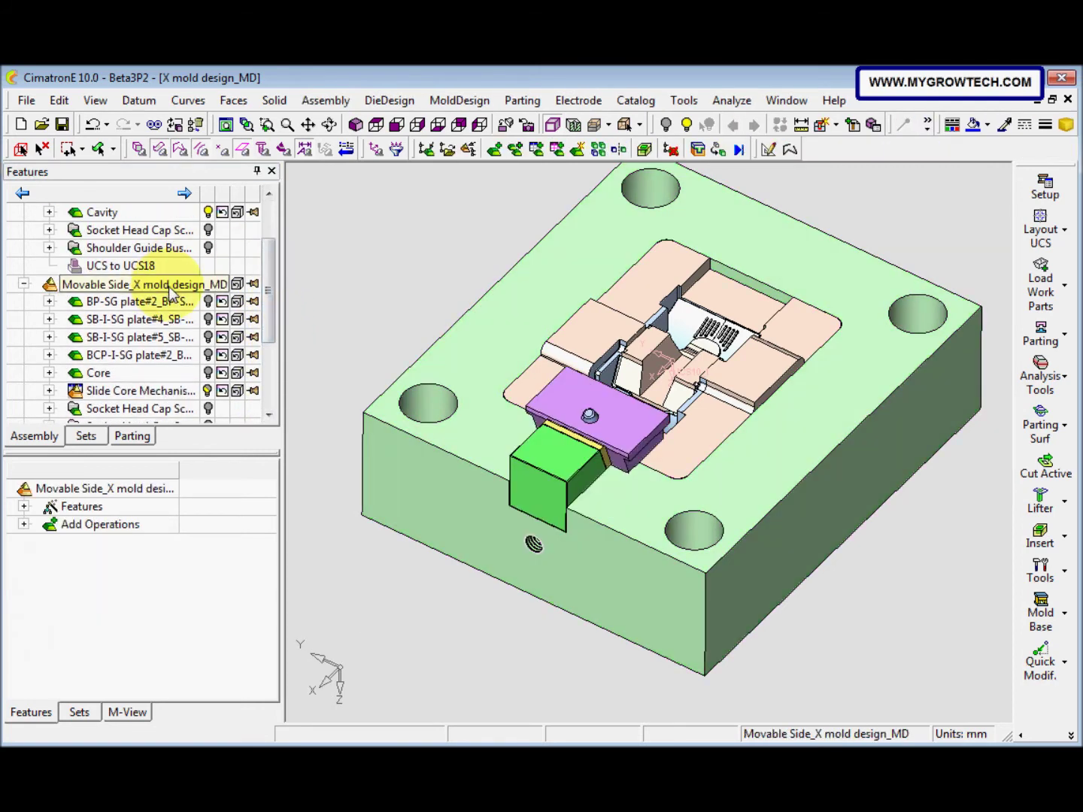
middle_drag(588, 421, 543, 492)
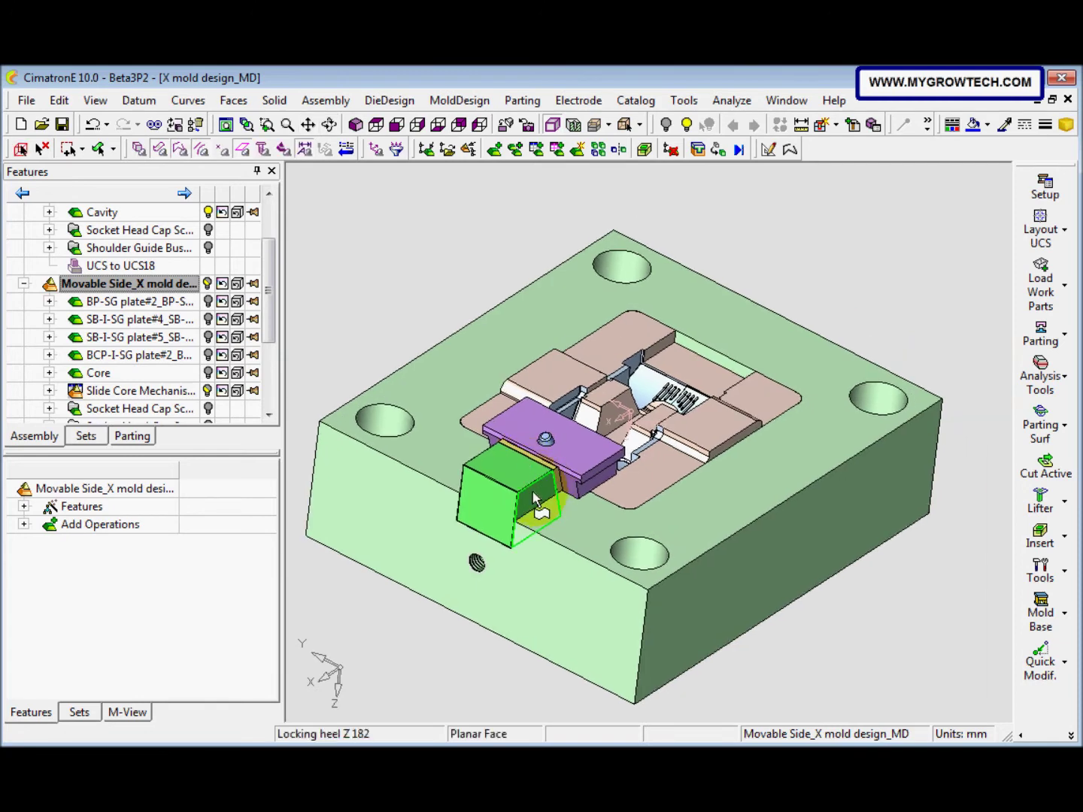
click(209, 284)
click(209, 283)
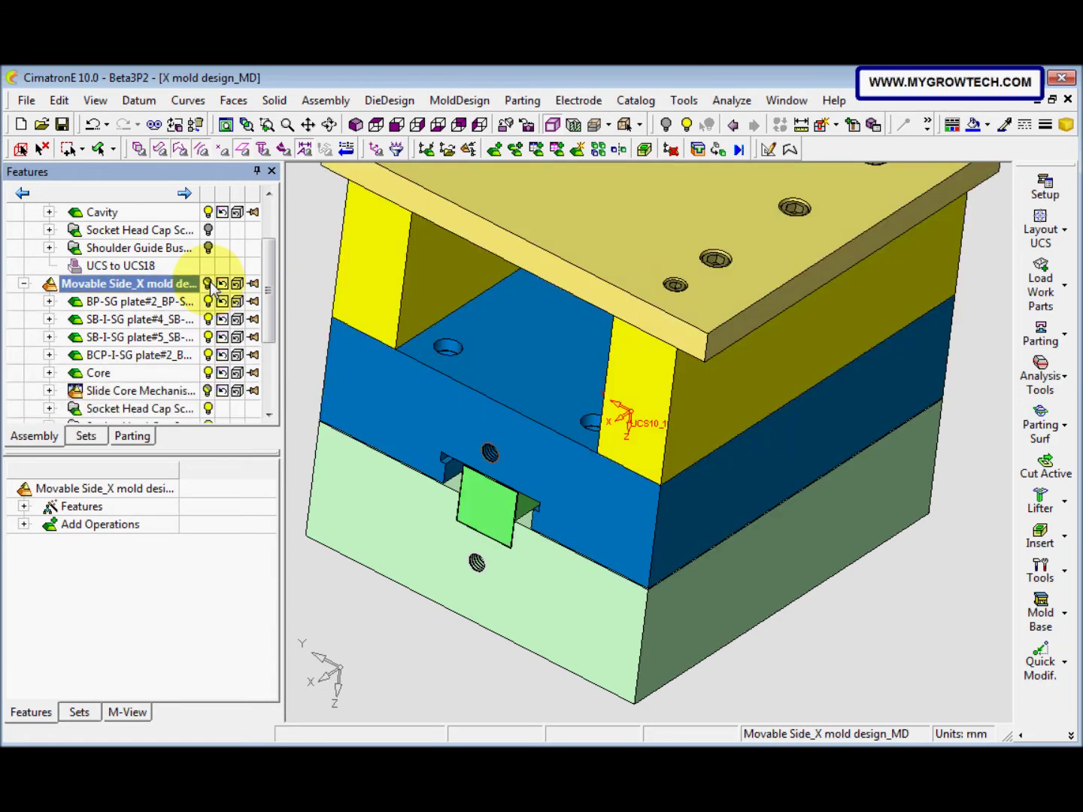
Step: Hide AP-I-SG plate#2 and the Cavity to expose the slide mechanism on the movable side
drag(267, 287, 268, 243)
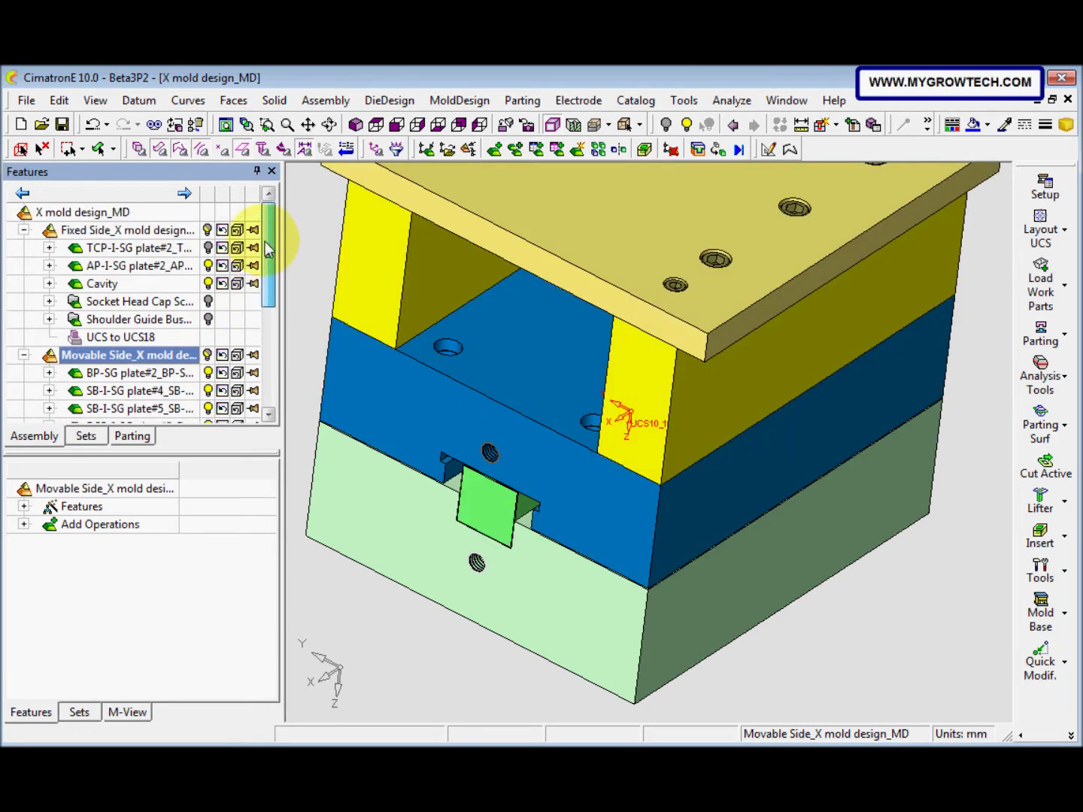
click(209, 267)
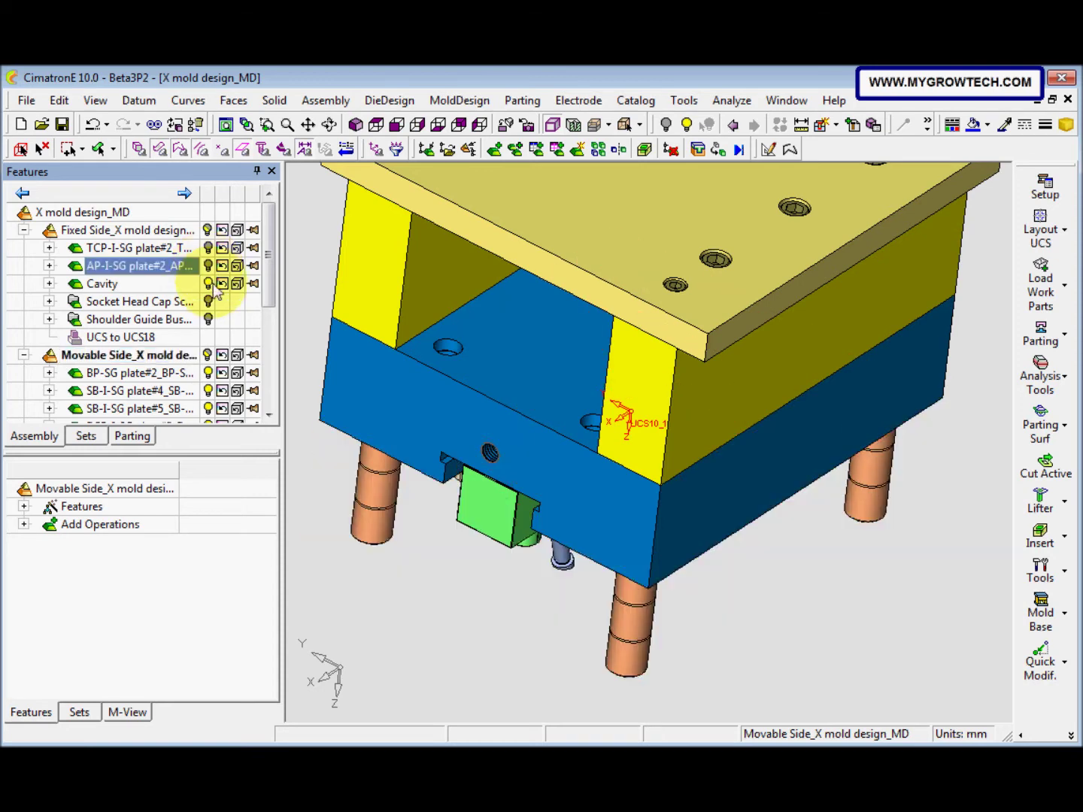
click(210, 285)
middle_drag(501, 394, 683, 508)
ctrl+right_drag(716, 443, 727, 447)
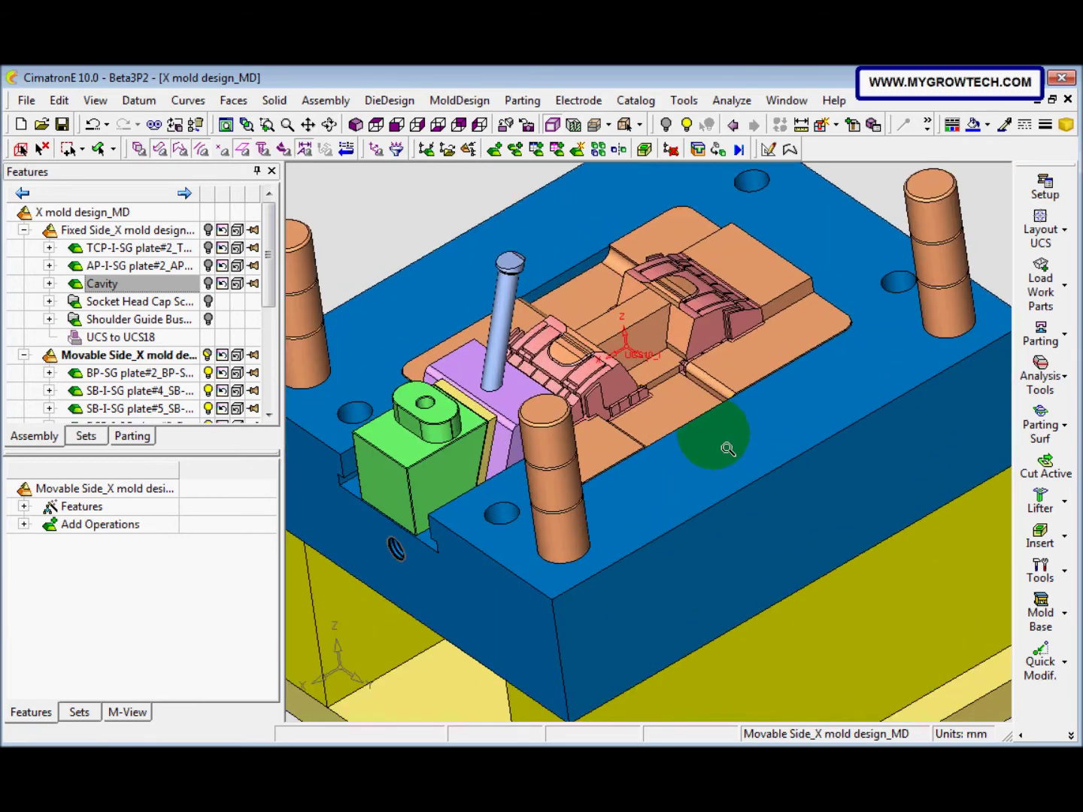
ctrl+middle_drag(689, 443, 727, 429)
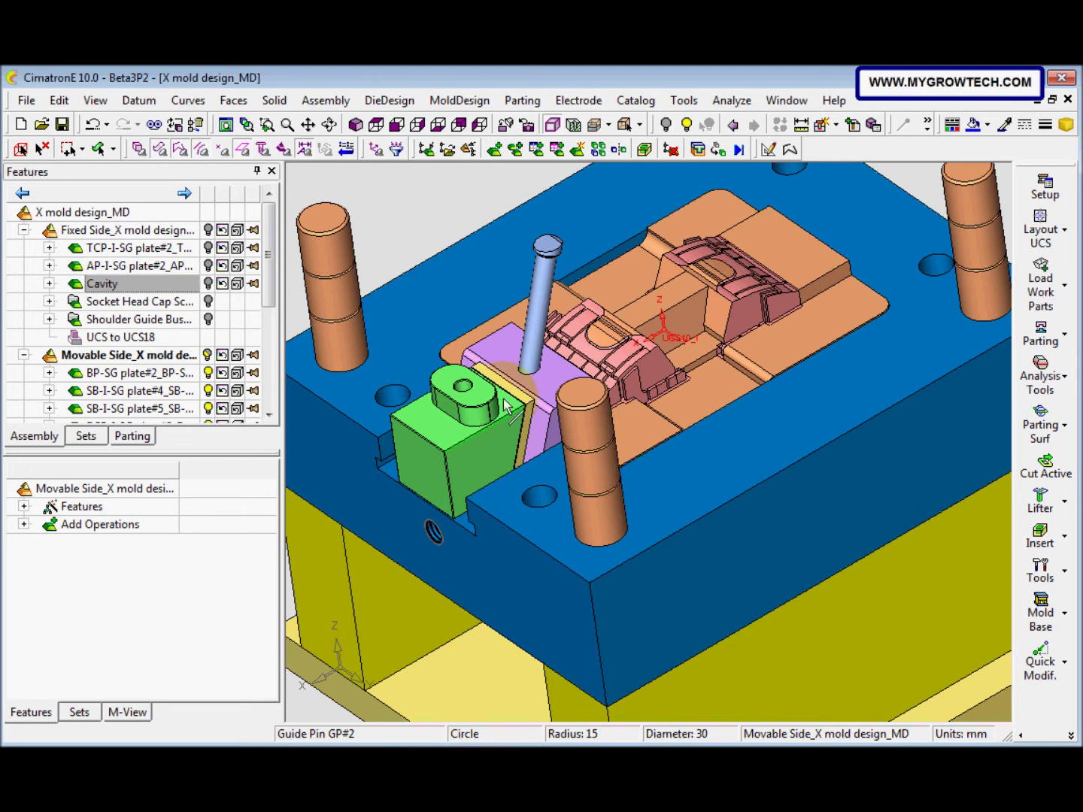
Step: Cut BP-SG plate#2 using the slide's angled pin as the cutting object, keeping the cutting object and not separating objects
click(274, 100)
click(299, 363)
ctrl+drag(478, 497, 504, 529)
ctrl+right_drag(532, 484, 647, 488)
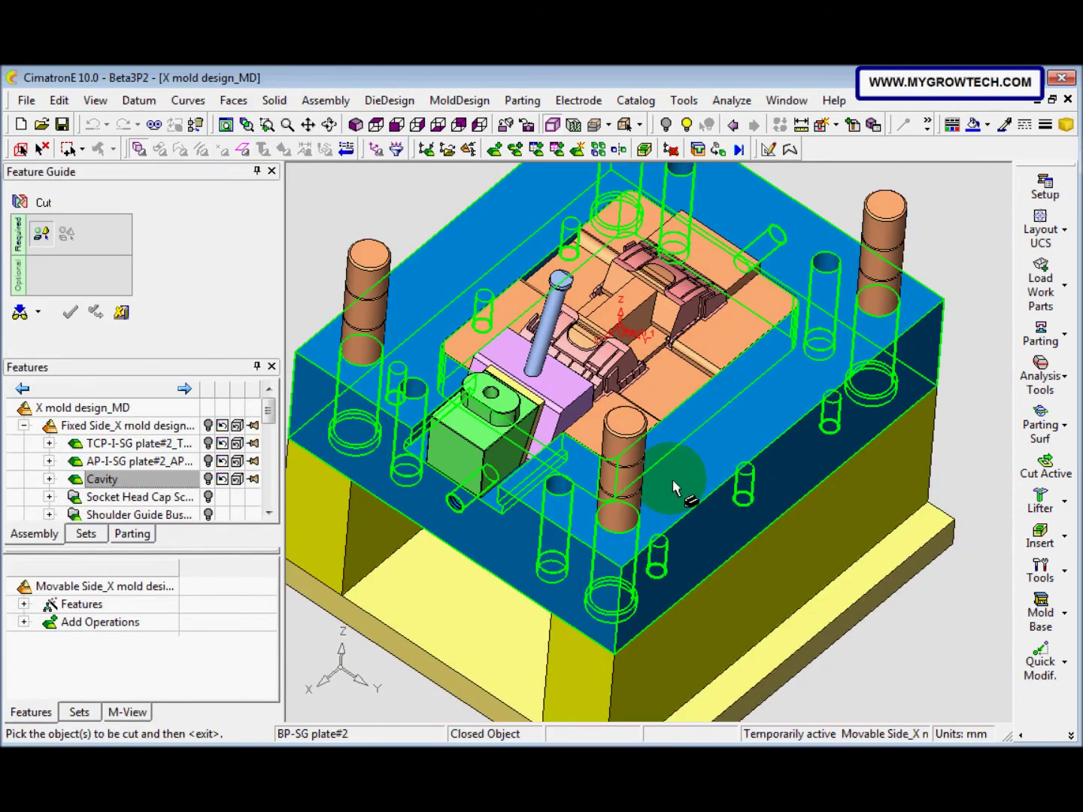
click(673, 480)
middle_click(699, 463)
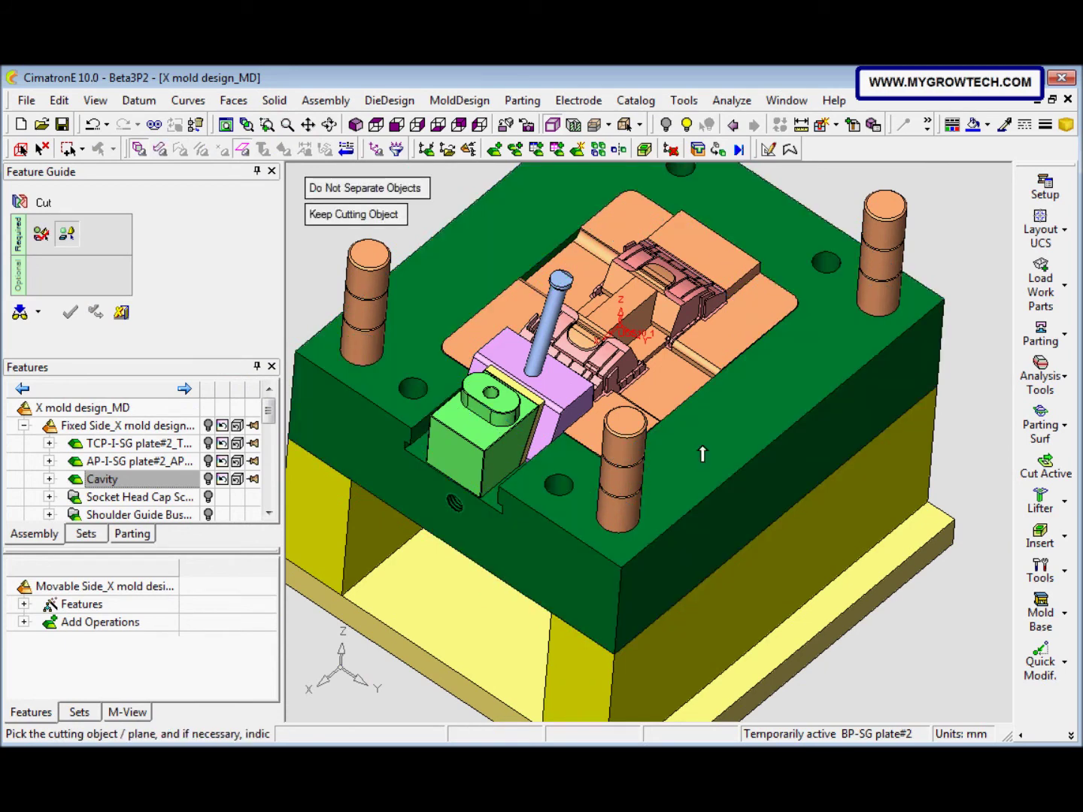
click(550, 307)
middle_drag(549, 309, 602, 457)
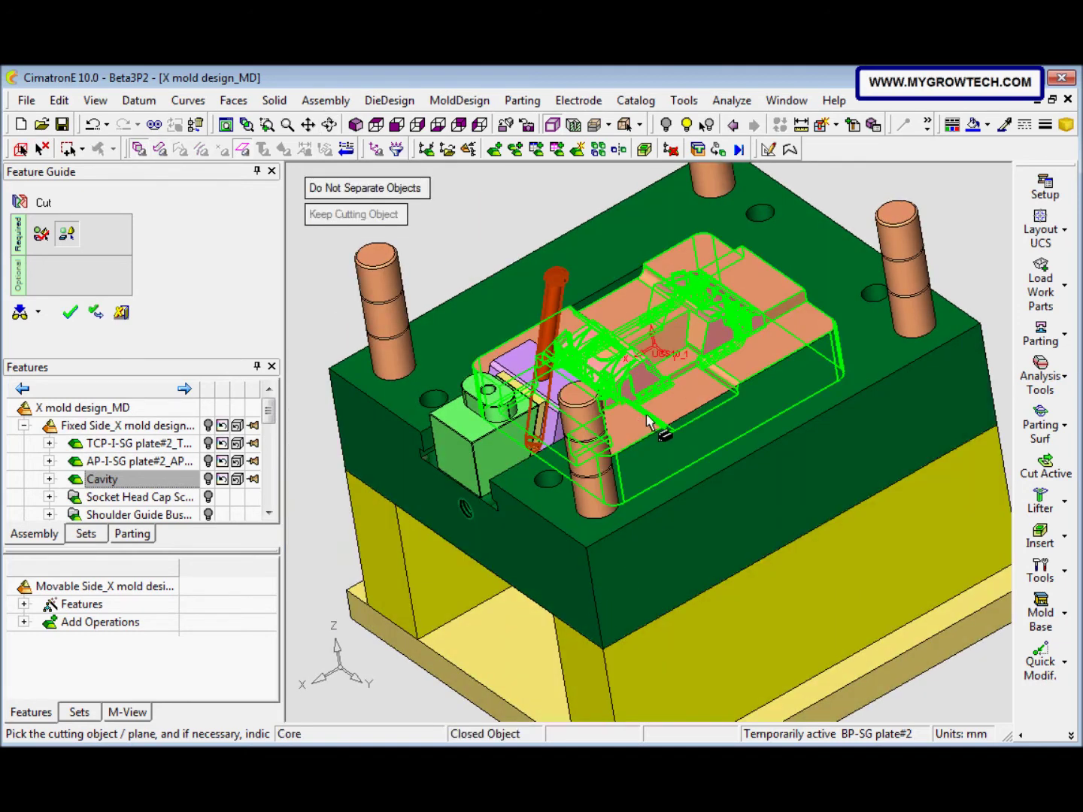
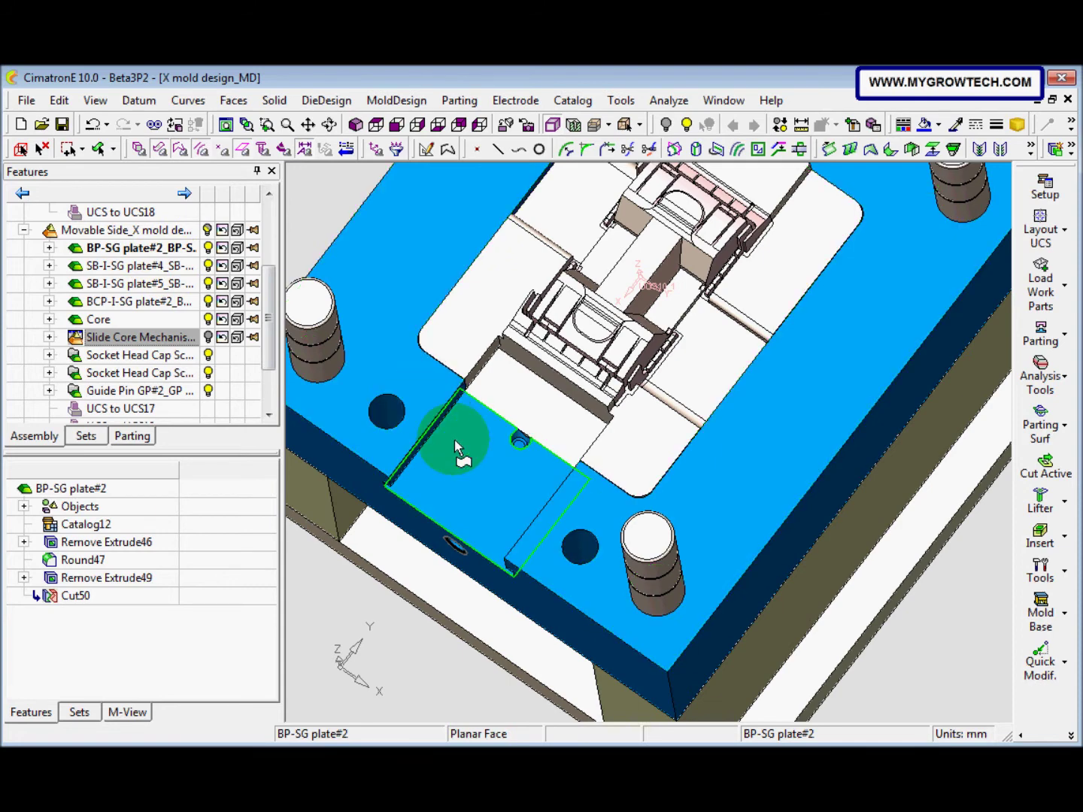
Step: Start a sketch on the slide slot's floor in BP-SG plate#2 and reference the inner edge on one side of the angled-pin hole
click(378, 126)
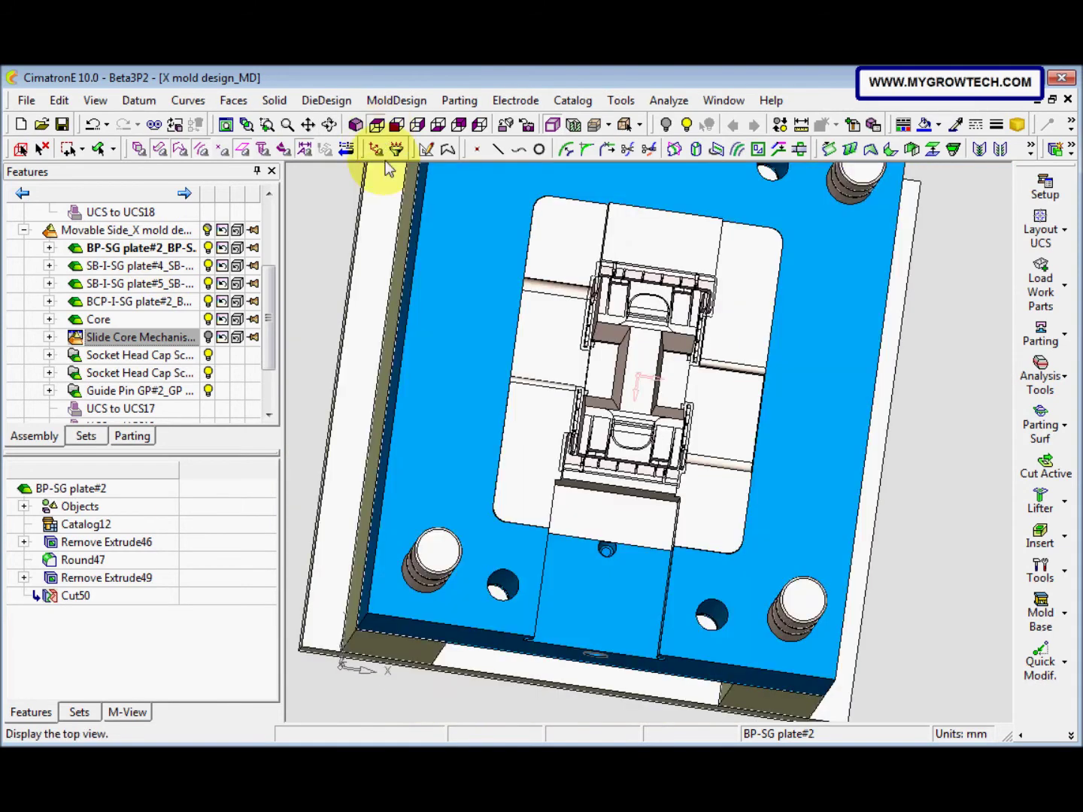
scroll(635, 407, up, 5)
ctrl+middle_drag(617, 466, 629, 399)
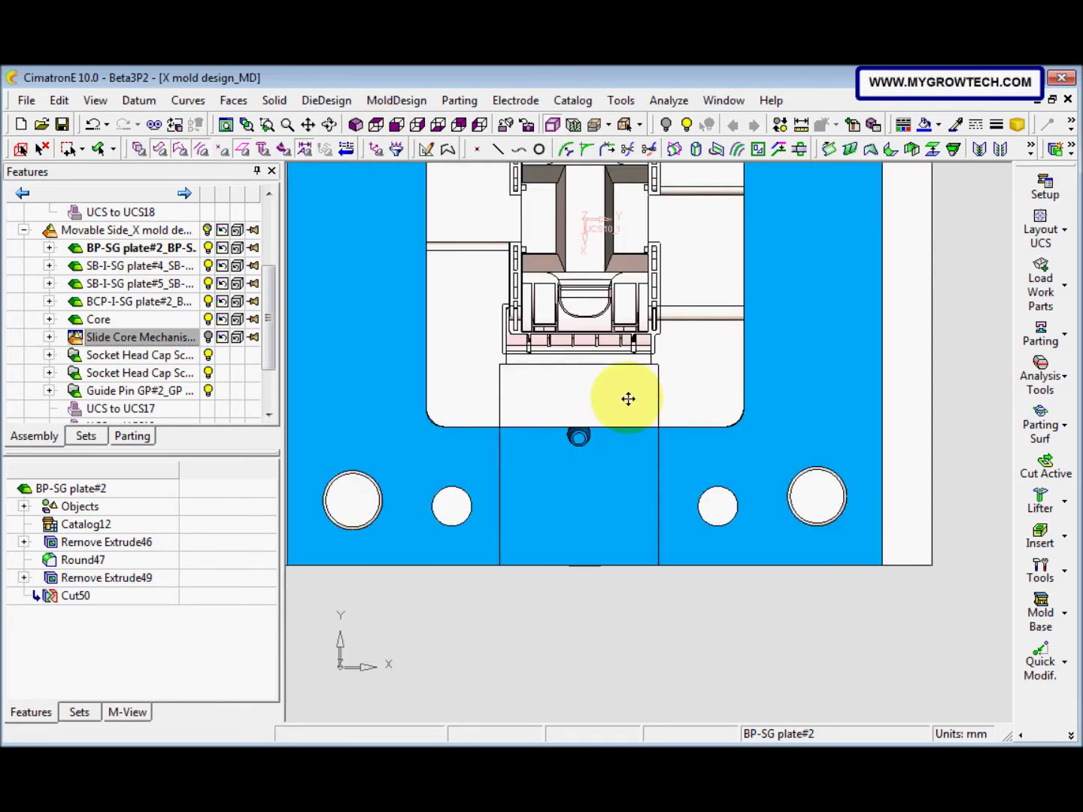
scroll(602, 465, up, 2)
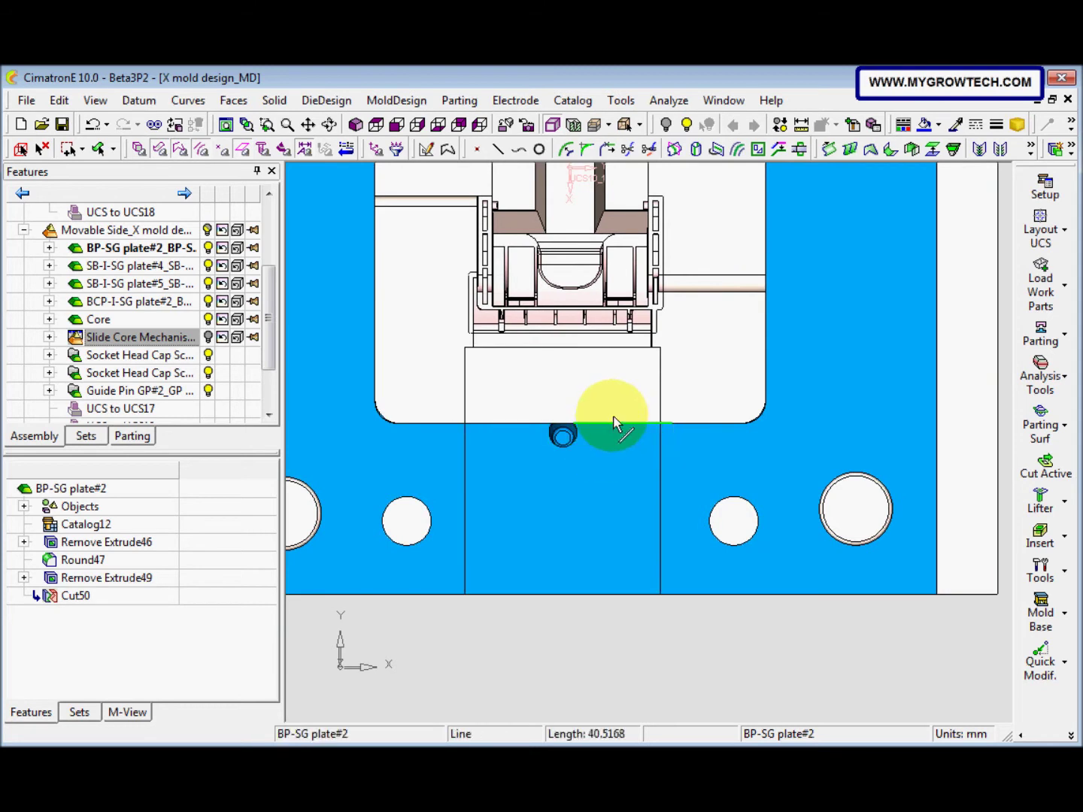
click(431, 153)
click(564, 528)
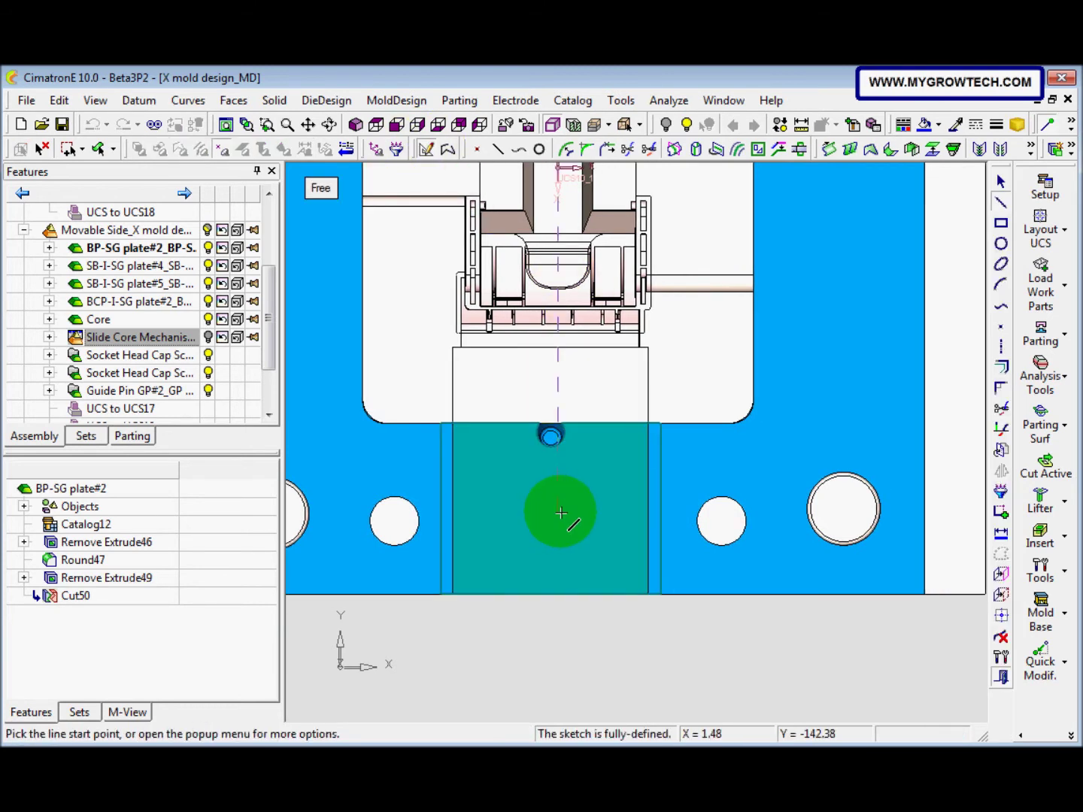
click(1001, 596)
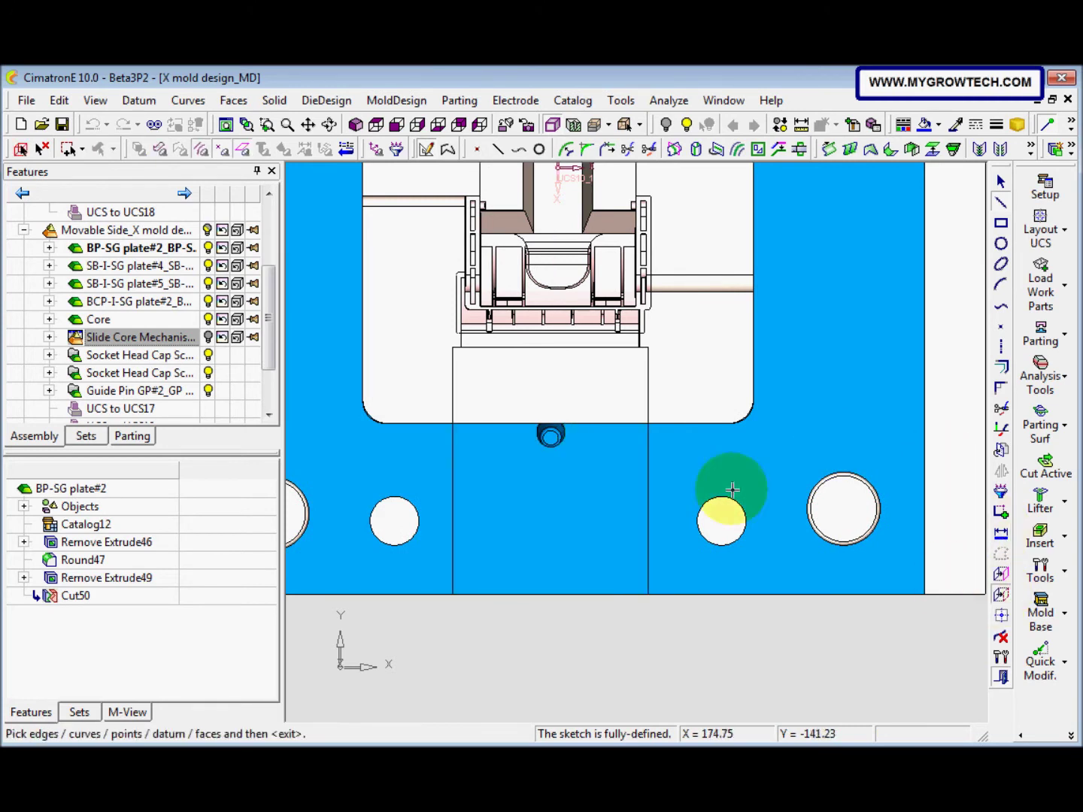
click(571, 430)
middle_click(571, 430)
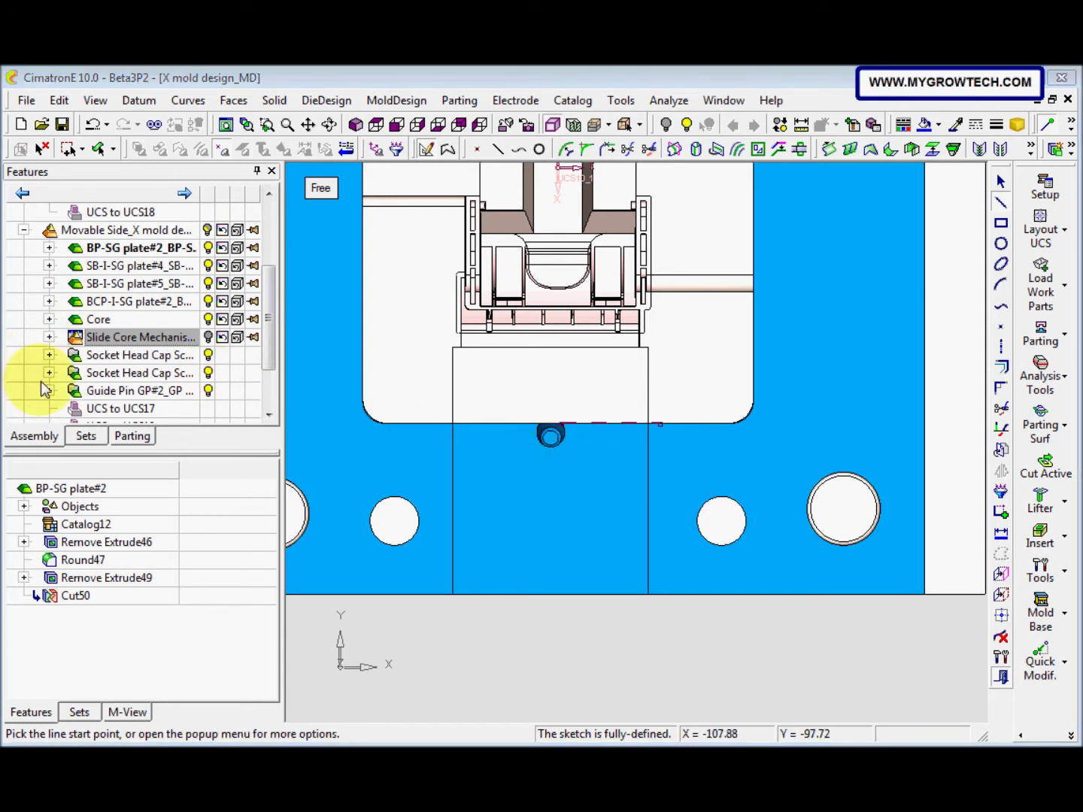
Step: Discard the stray line start and add the slot floor's inner edge on the other side of the pin hole as a reference
click(504, 425)
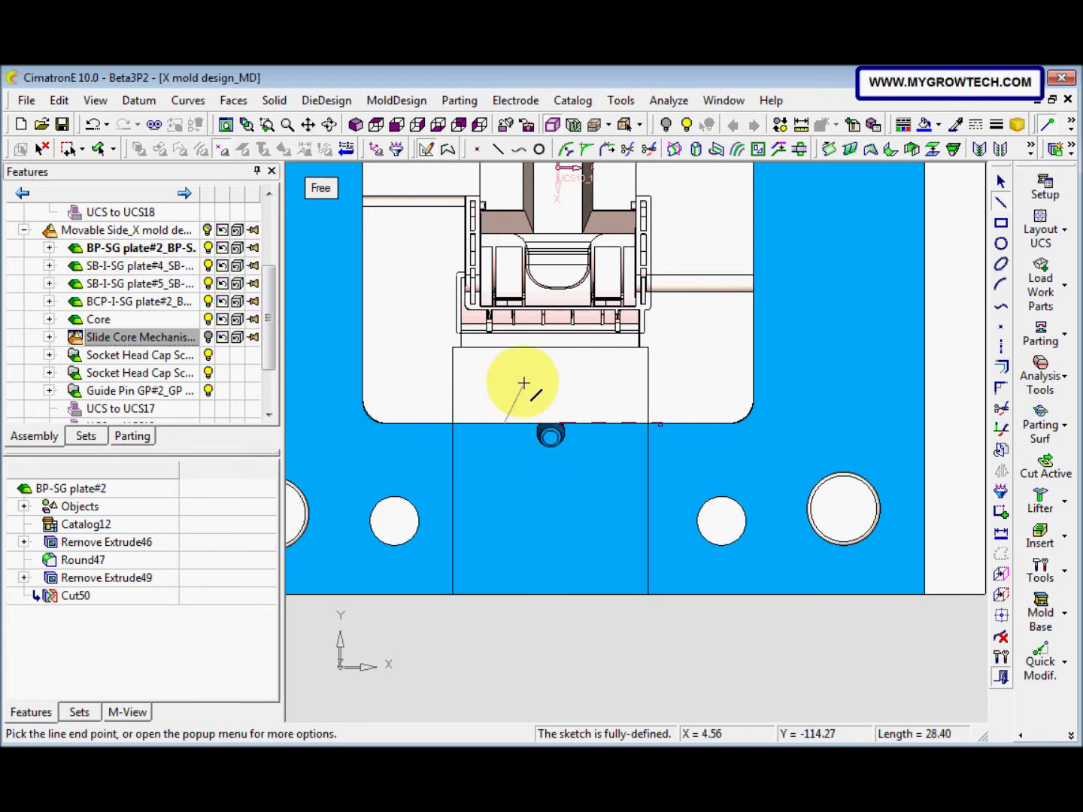
click(92, 127)
click(1001, 593)
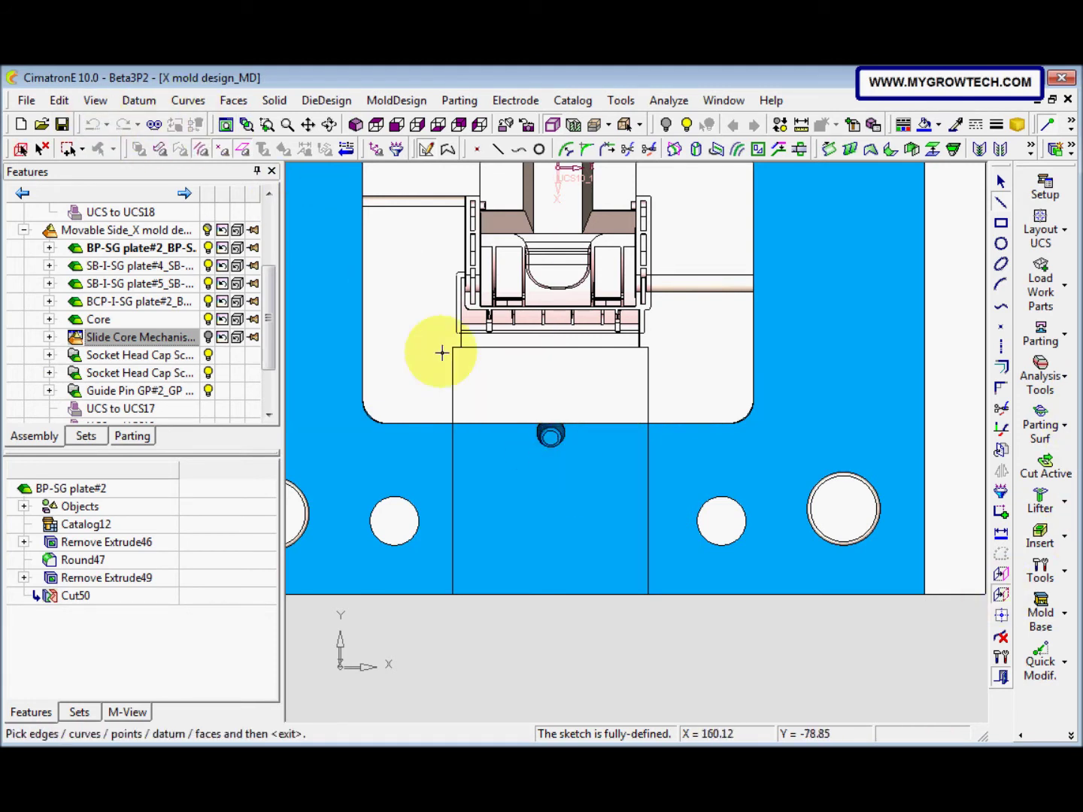
click(507, 424)
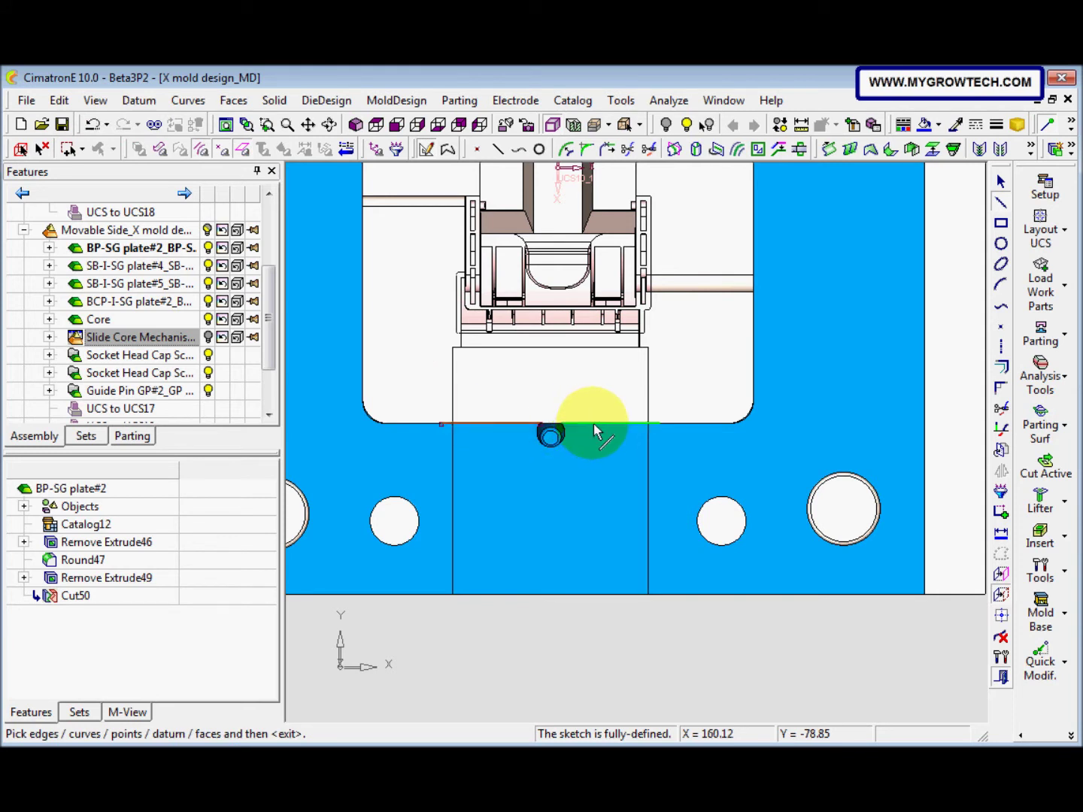
middle_click(582, 438)
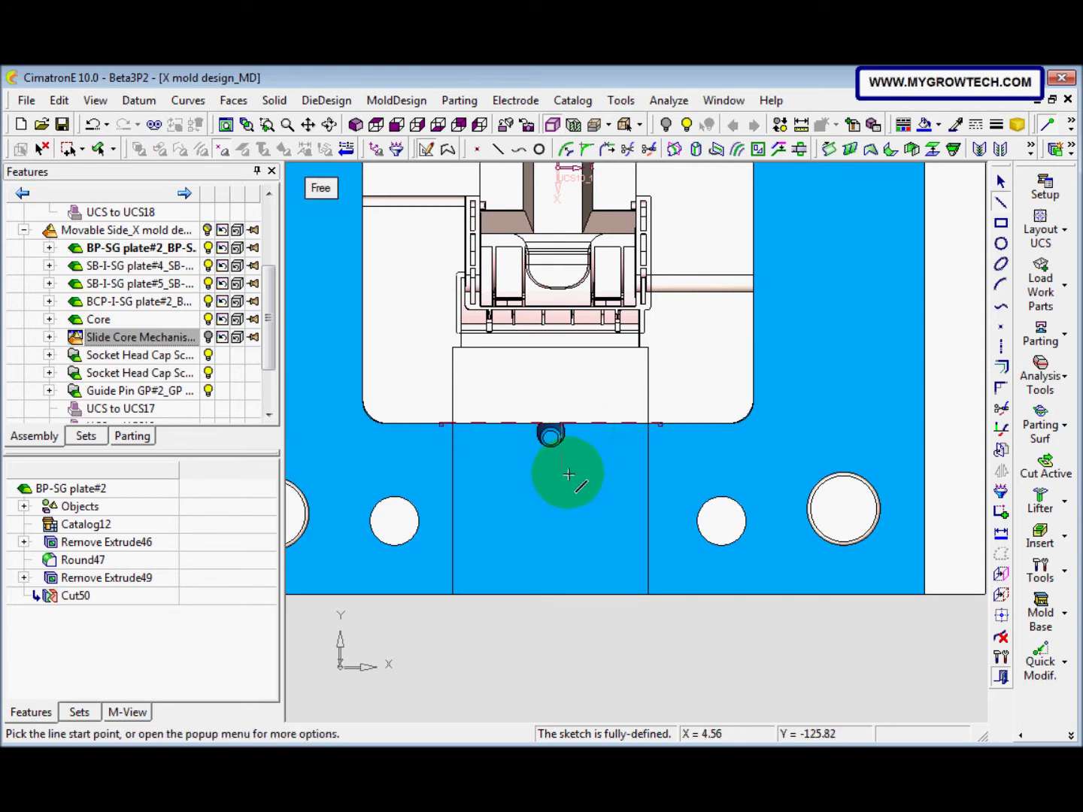
Step: Sketch a rectangle about 25 by 46 mm from the slot floor's inner edge, enclosing the angled-pin hole
click(1001, 224)
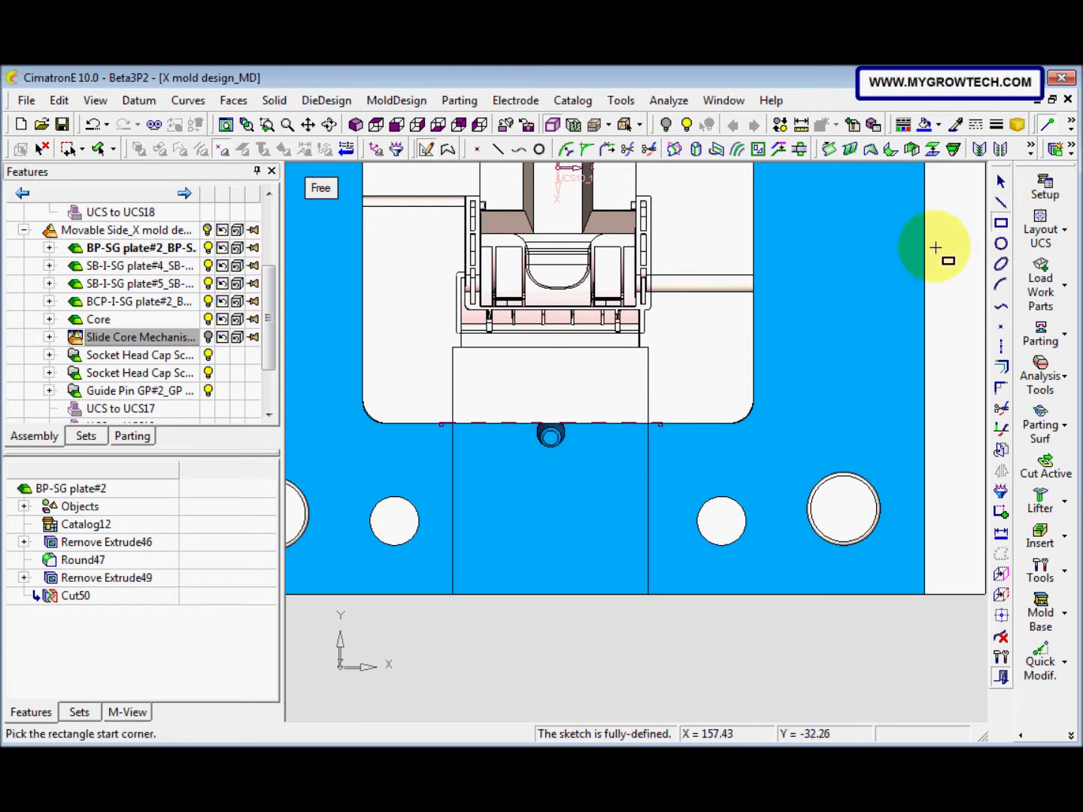
click(520, 424)
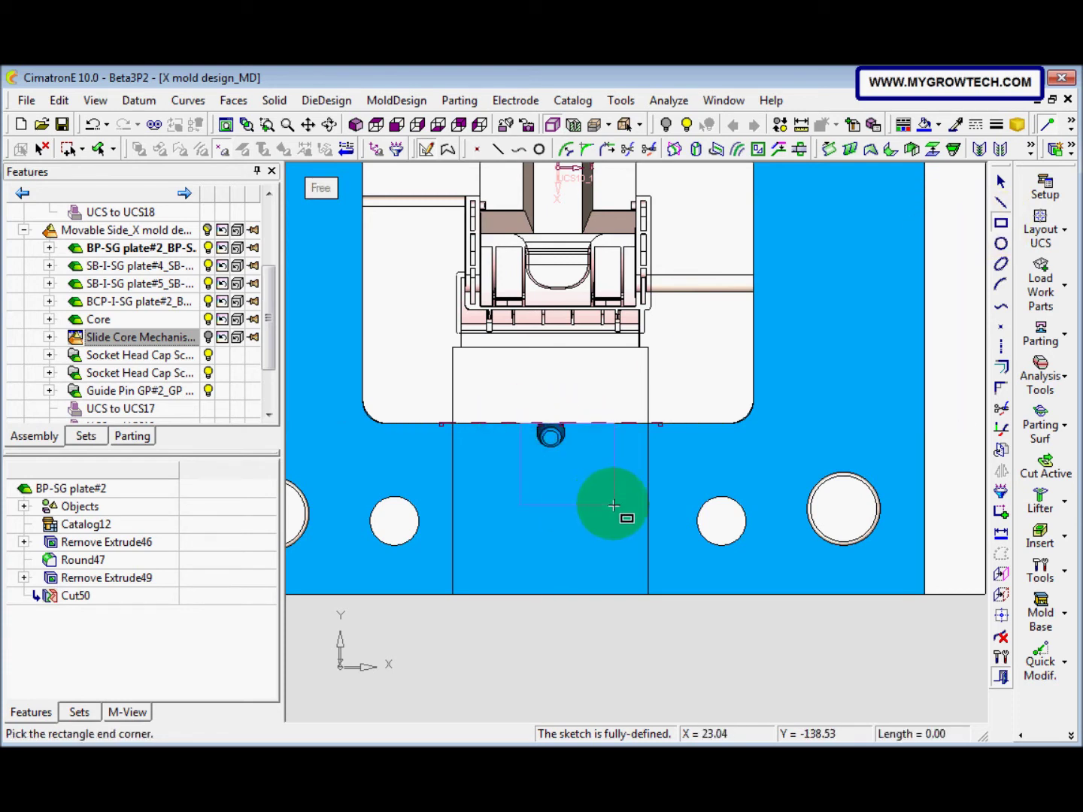
click(581, 534)
middle_click(593, 519)
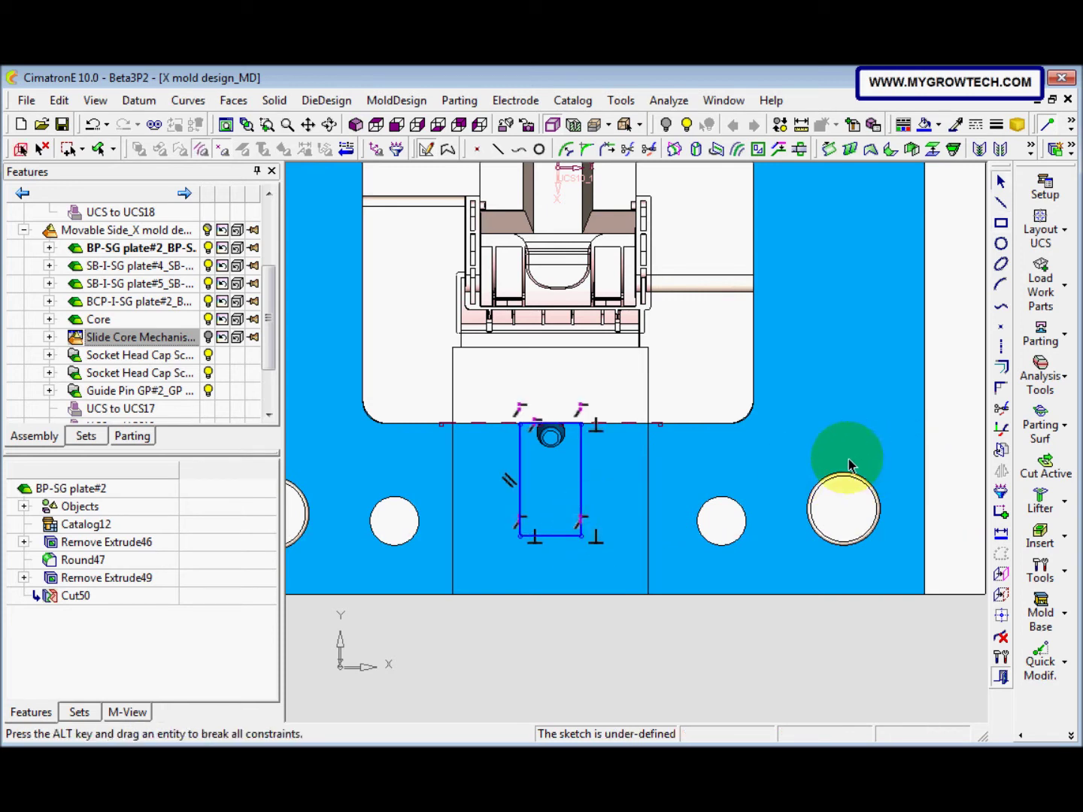
Step: Add a vertical symmetry line about 171 mm long from the UCS origin through the rectangle
click(1001, 351)
click(556, 167)
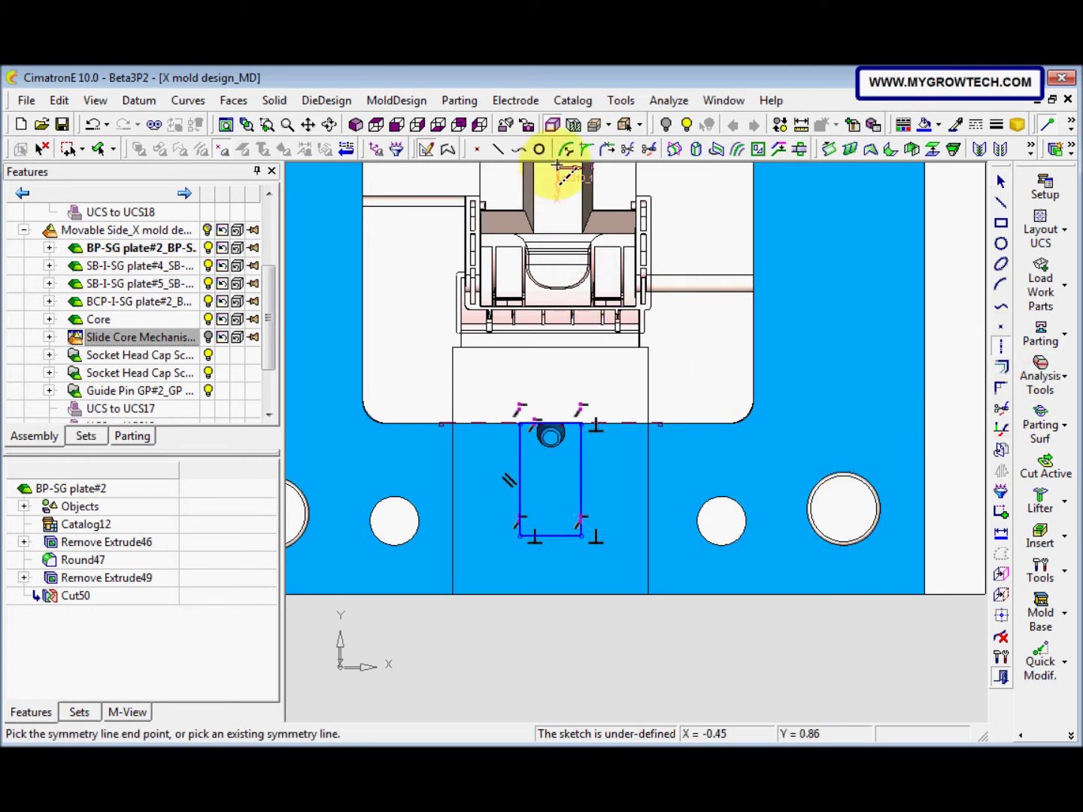
click(559, 585)
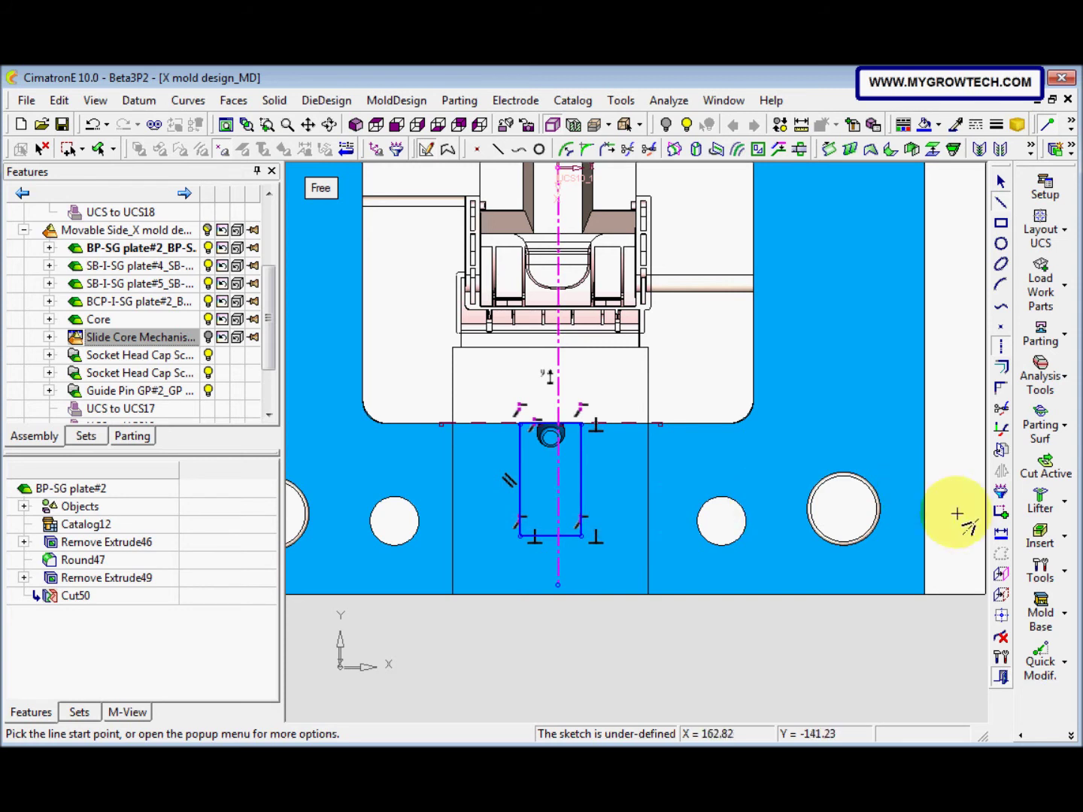
Step: Dimension the rectangle's two long sides from the symmetry line, setting 11 mm on the pin-hole side and 5 mm on the other
click(998, 534)
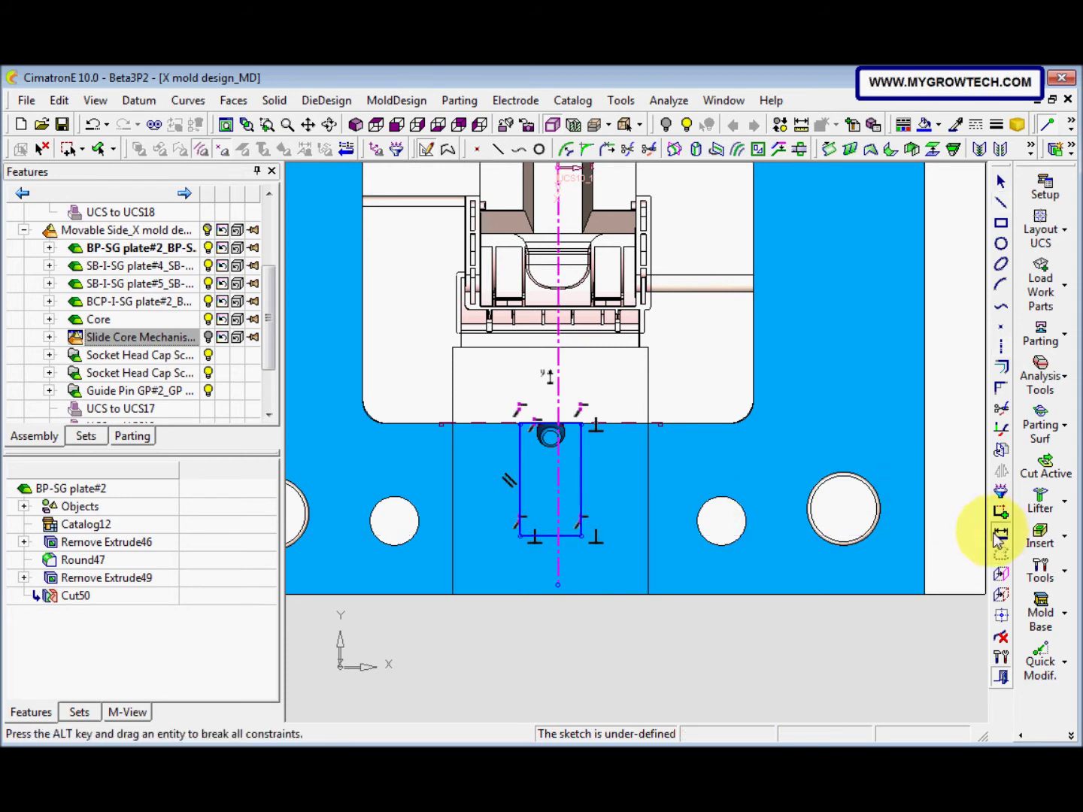
click(1000, 534)
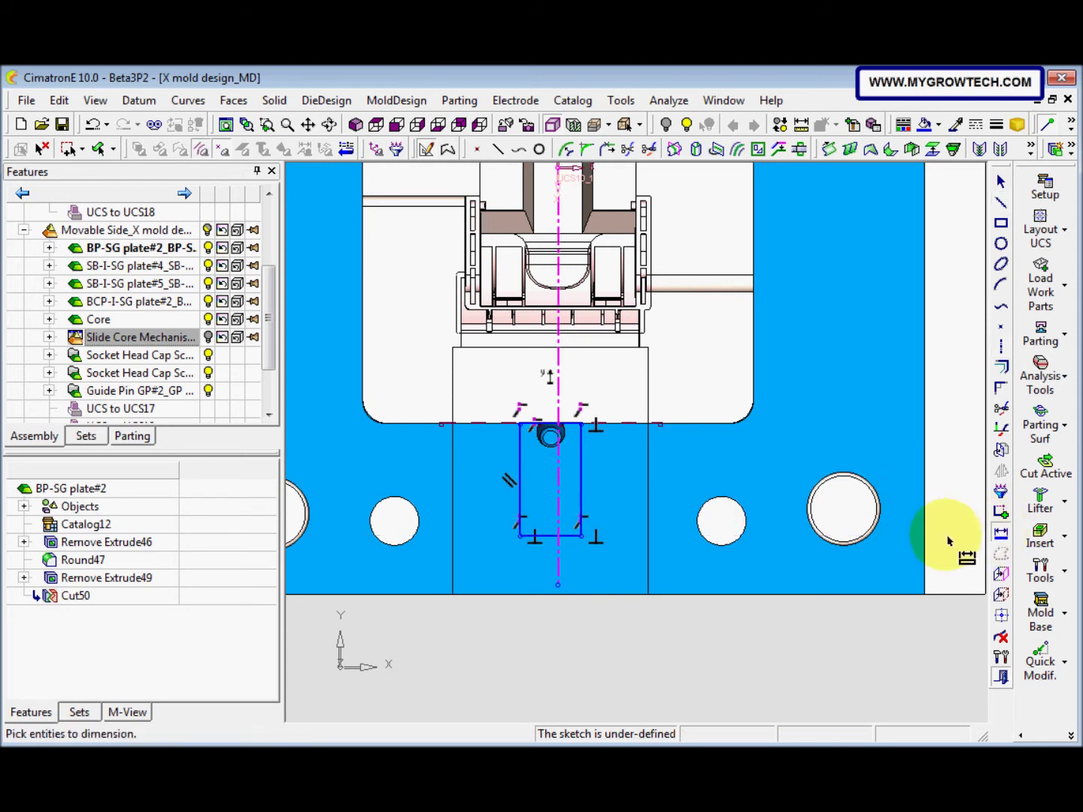
click(522, 482)
click(559, 482)
click(535, 477)
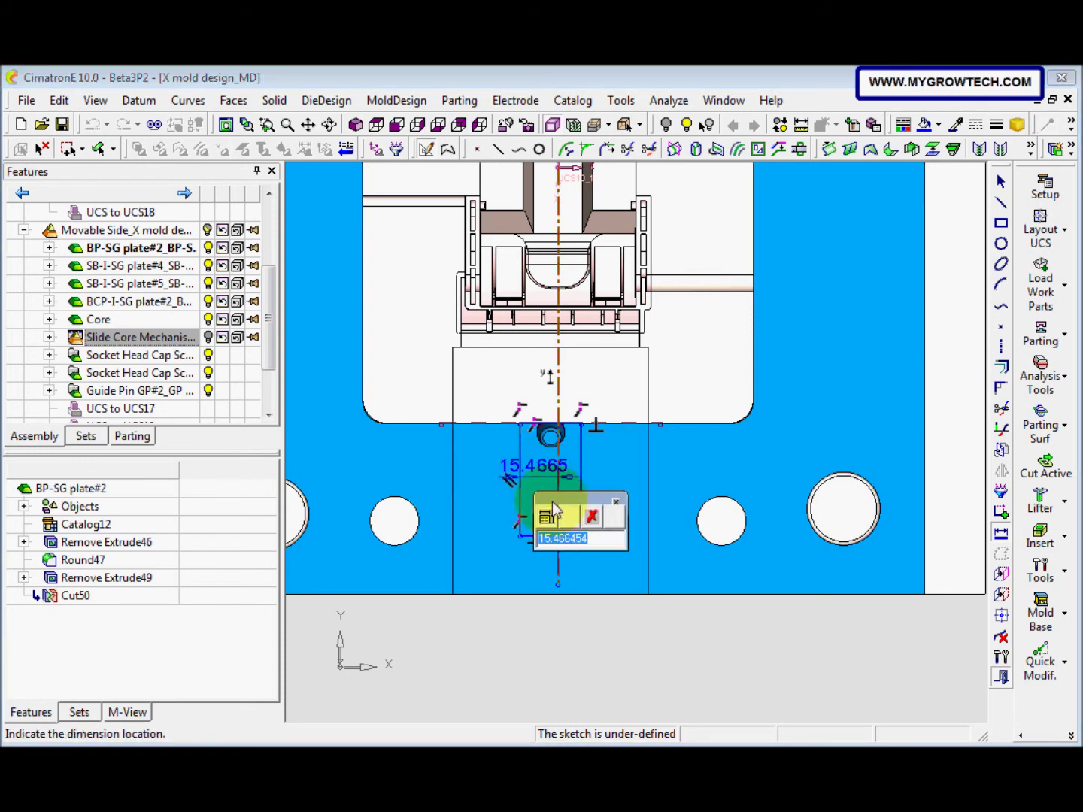
text(11)
key(Return)
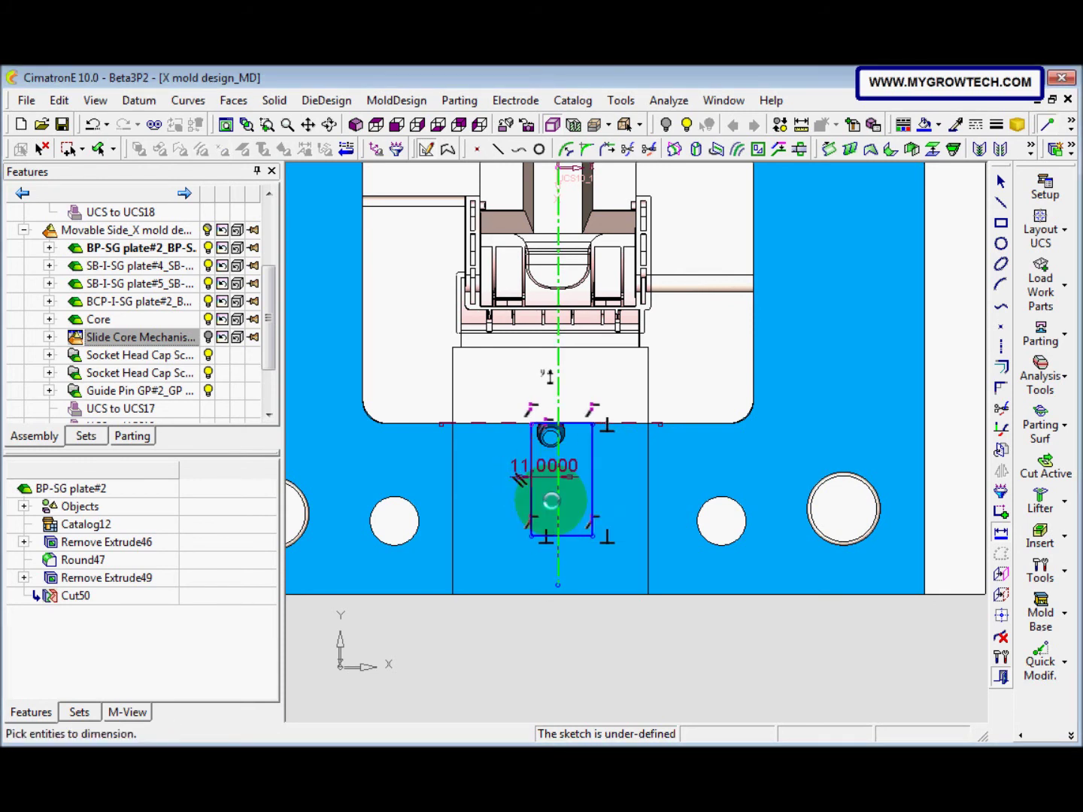
click(558, 493)
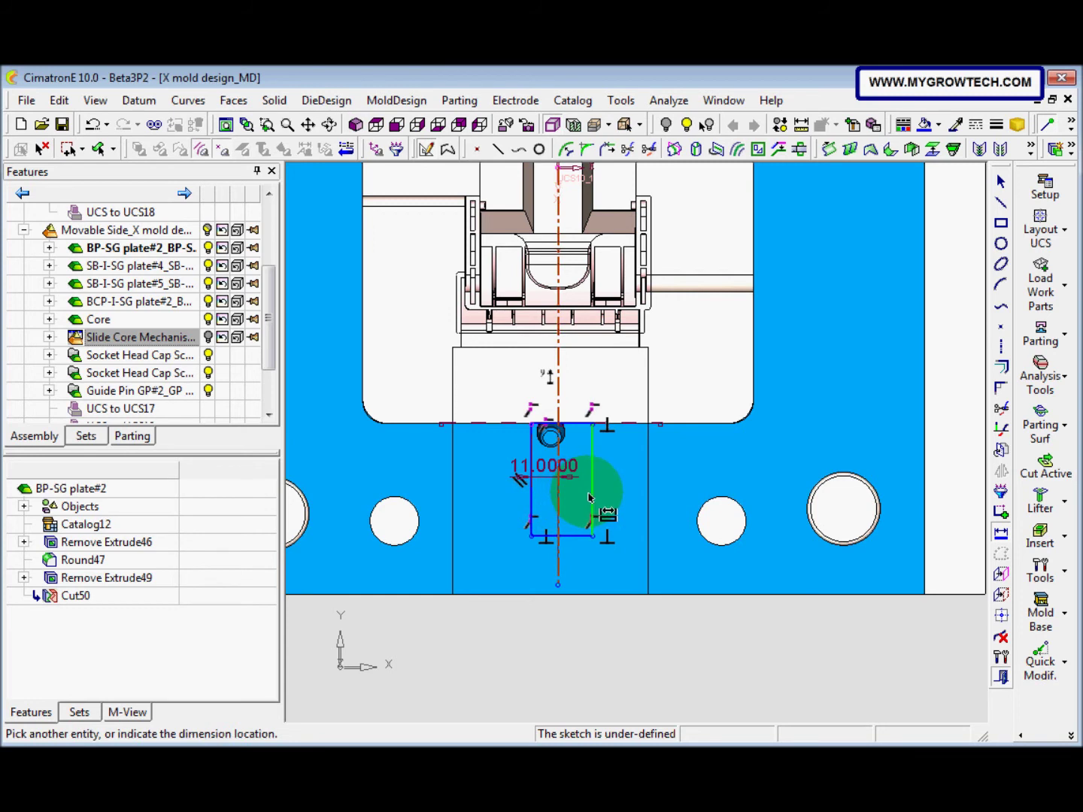
click(591, 499)
click(579, 504)
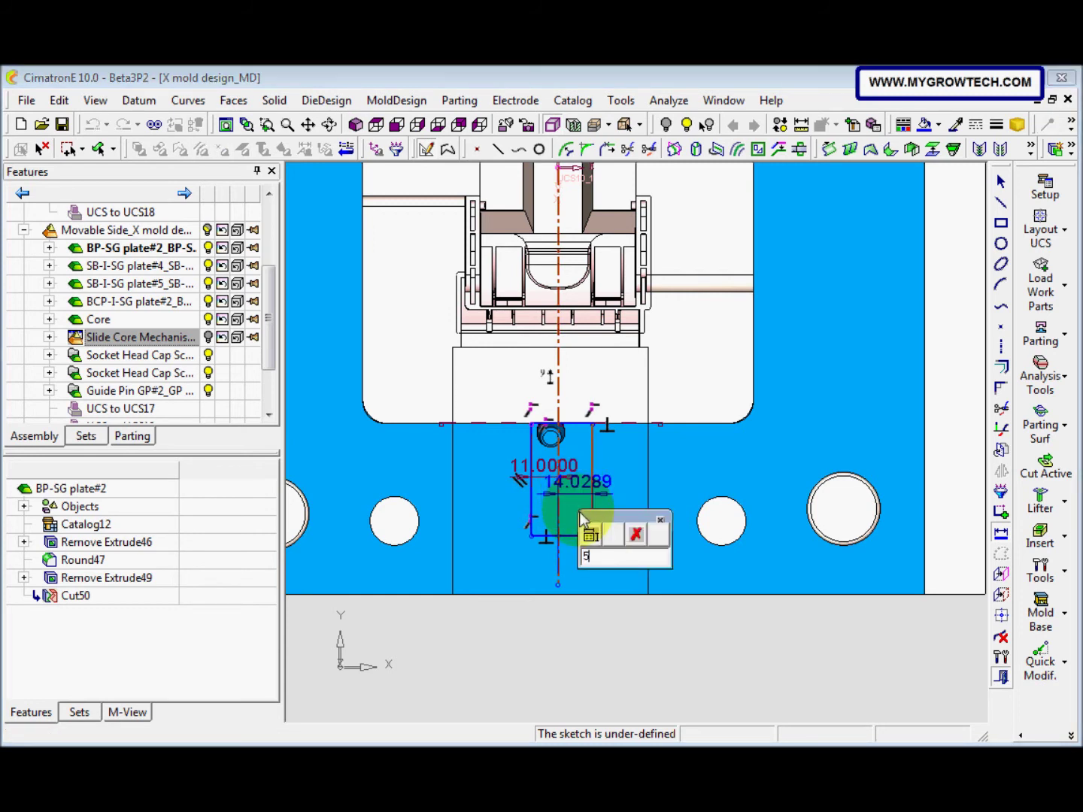
key(Return)
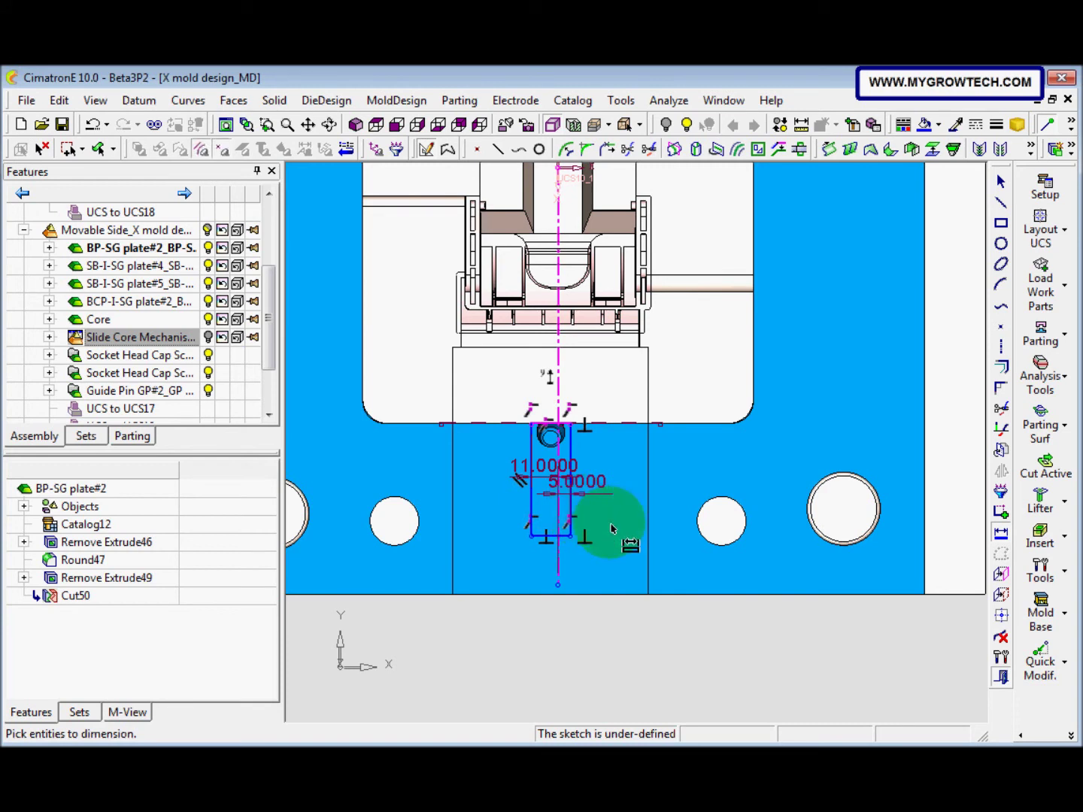
Step: Set the rectangle's length to 25 mm and finish the sketch
click(573, 519)
click(605, 521)
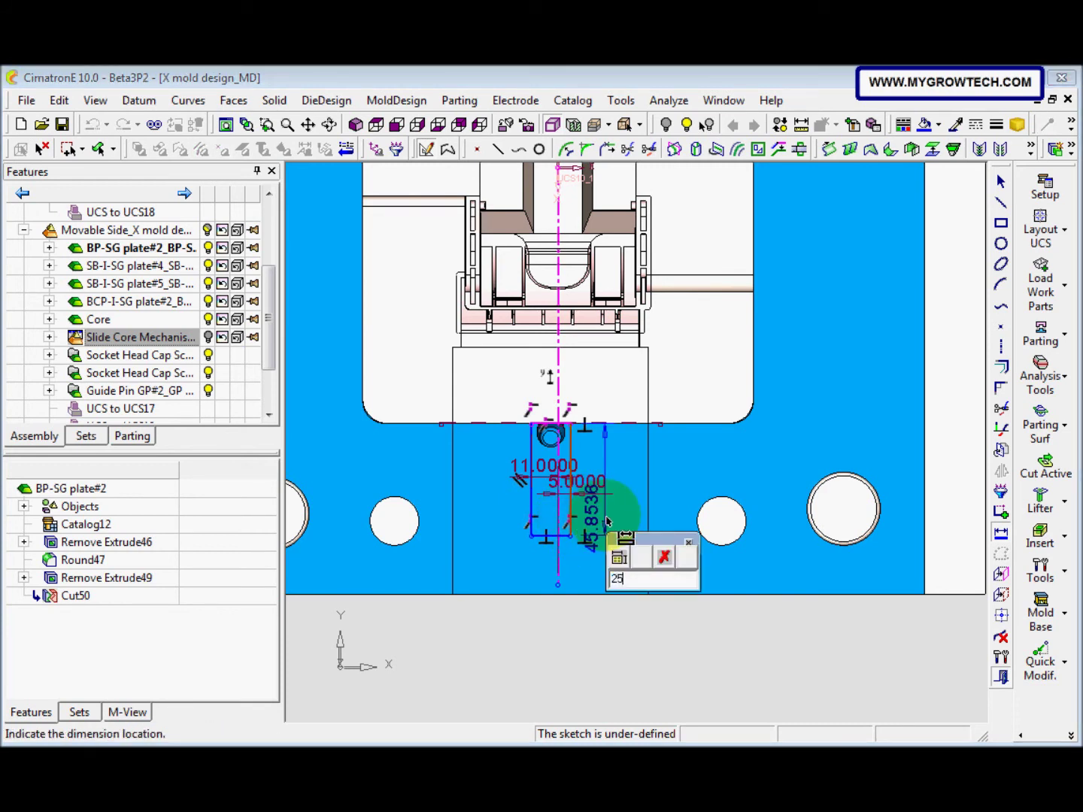
key(Return)
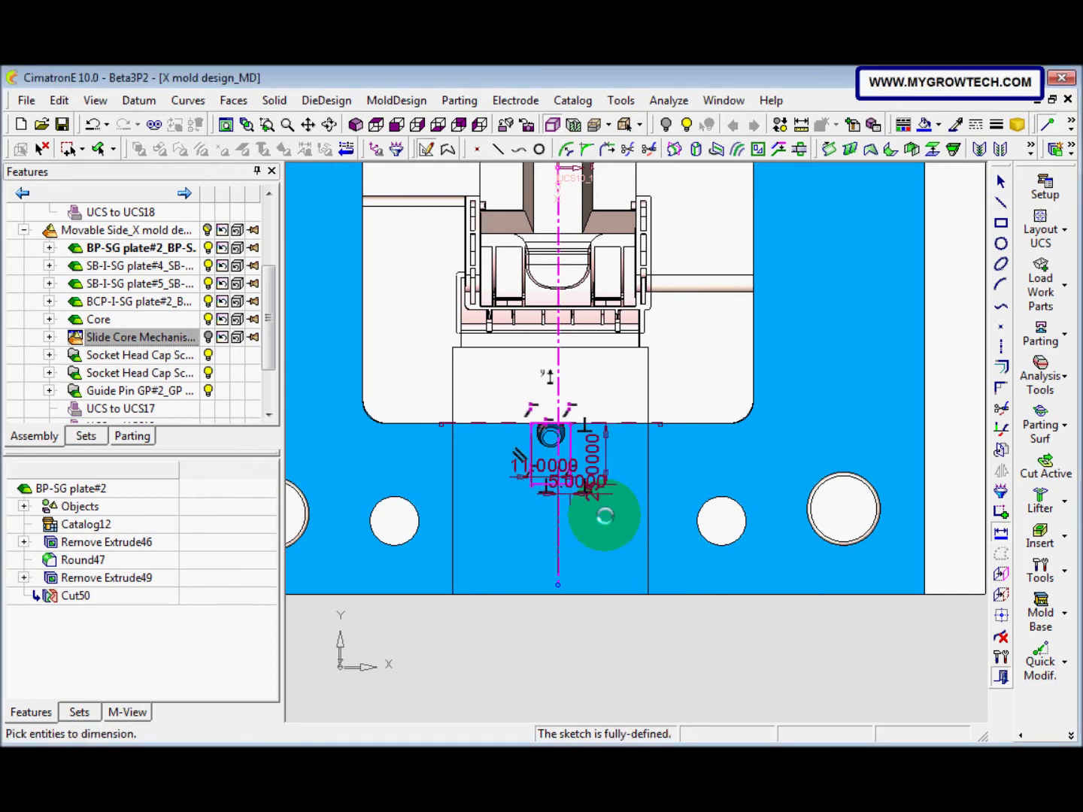
right_click(605, 515)
click(650, 503)
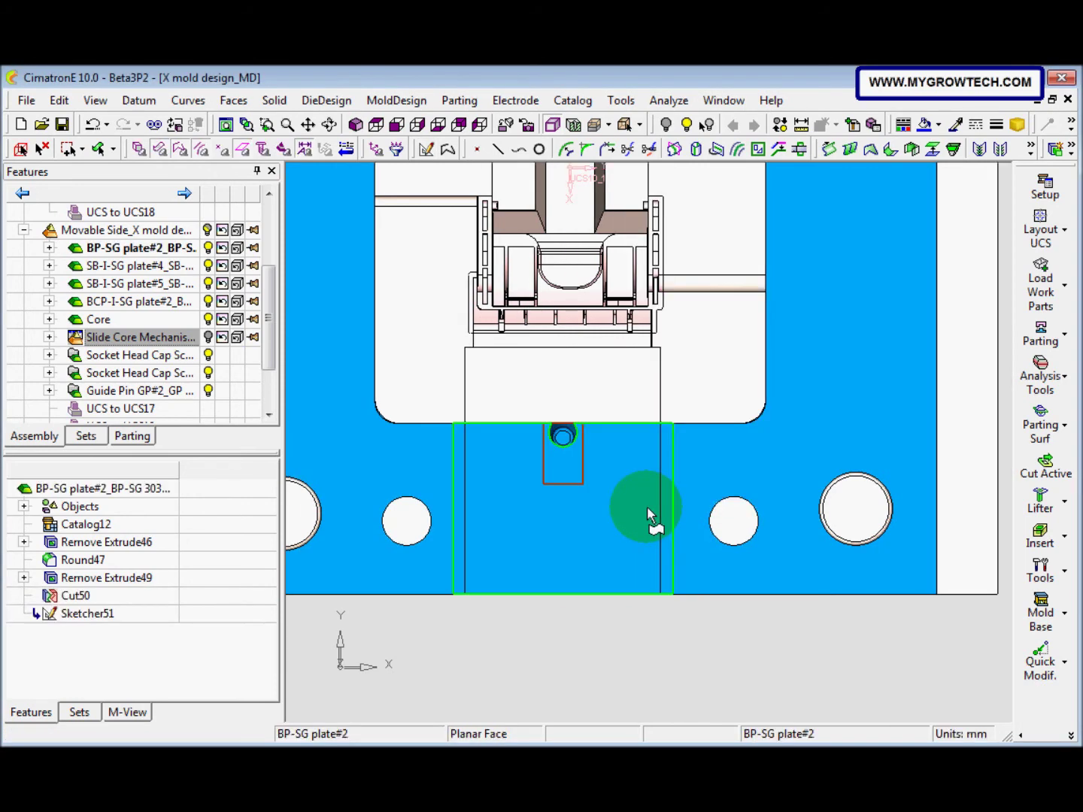
Step: Remove material from BP-SG plate#2 by extruding the rectangle one side, by delta, 8 mm down into the slot floor
middle_drag(579, 529, 507, 530)
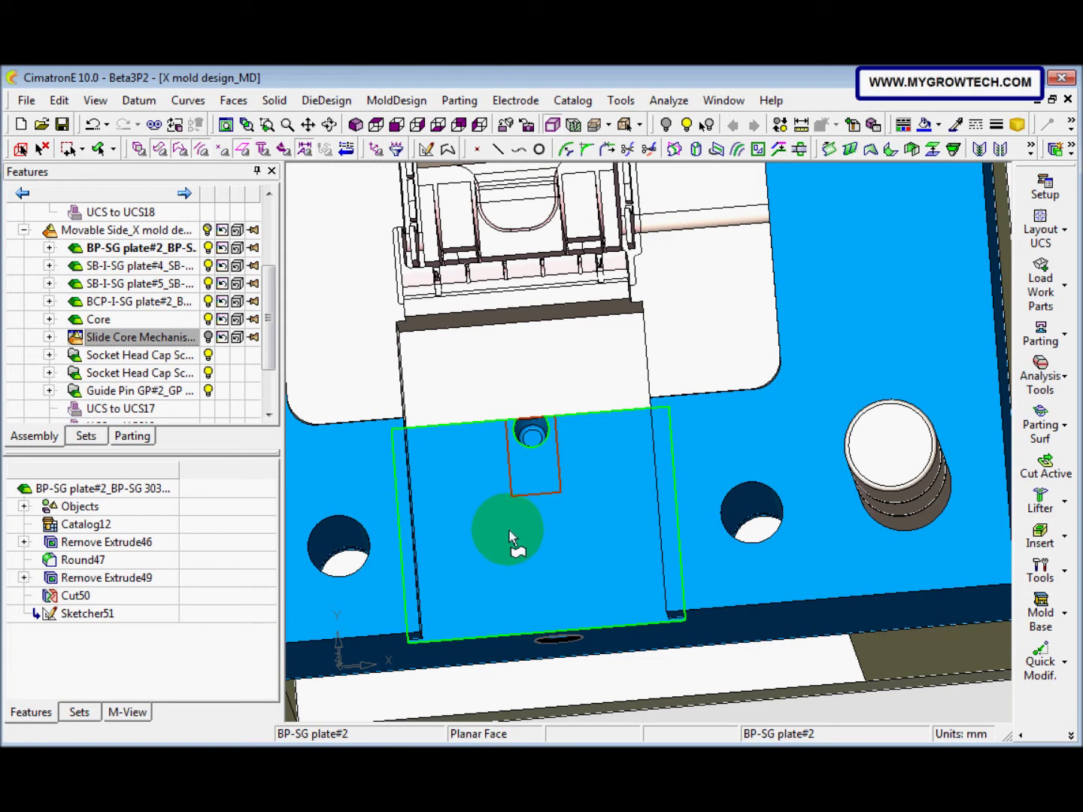
click(274, 100)
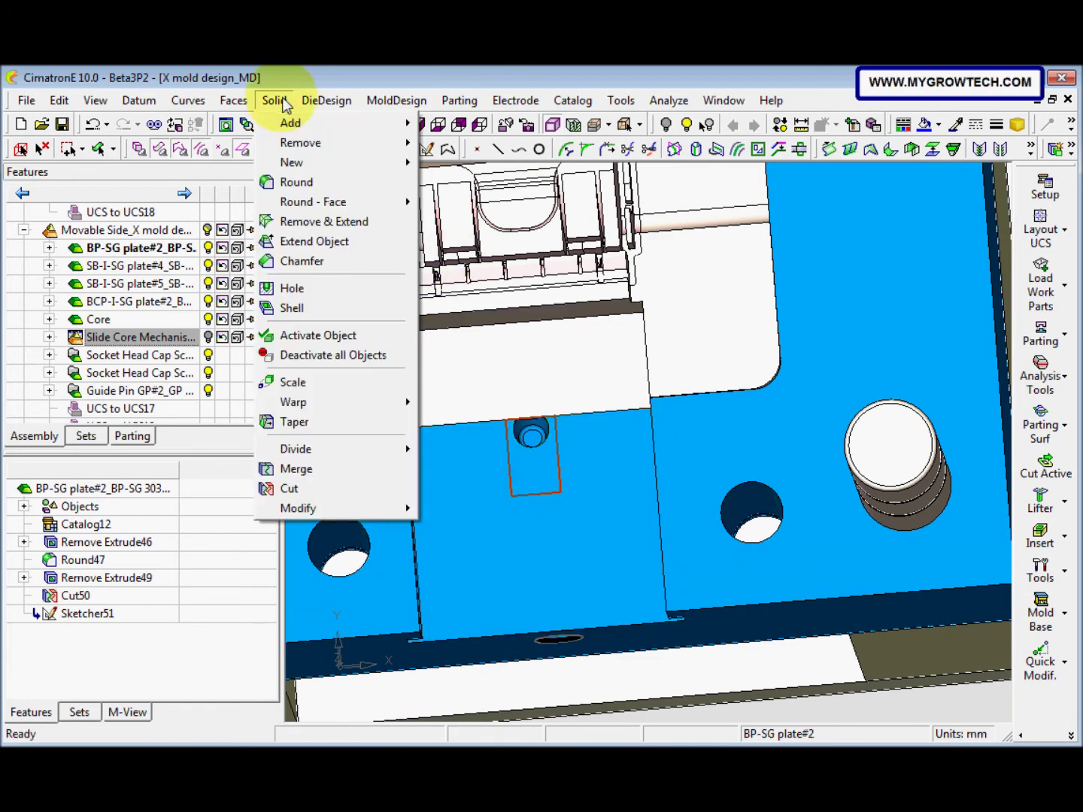
click(459, 143)
click(515, 410)
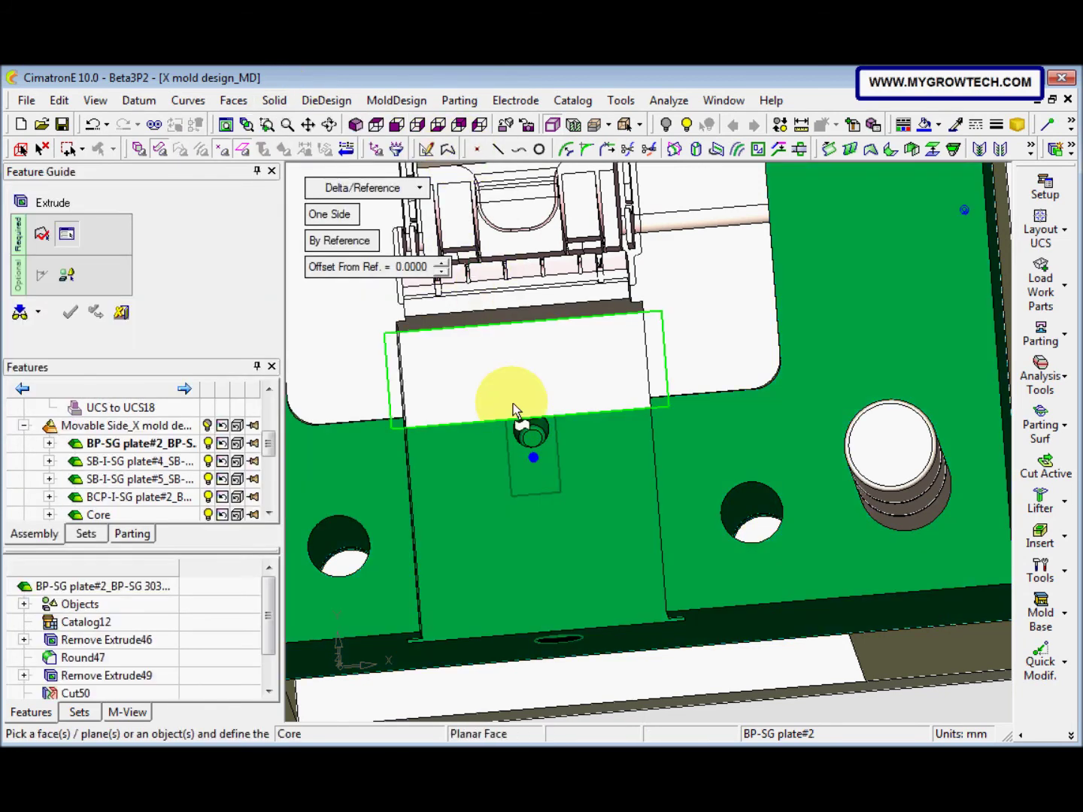
middle_drag(523, 515, 507, 486)
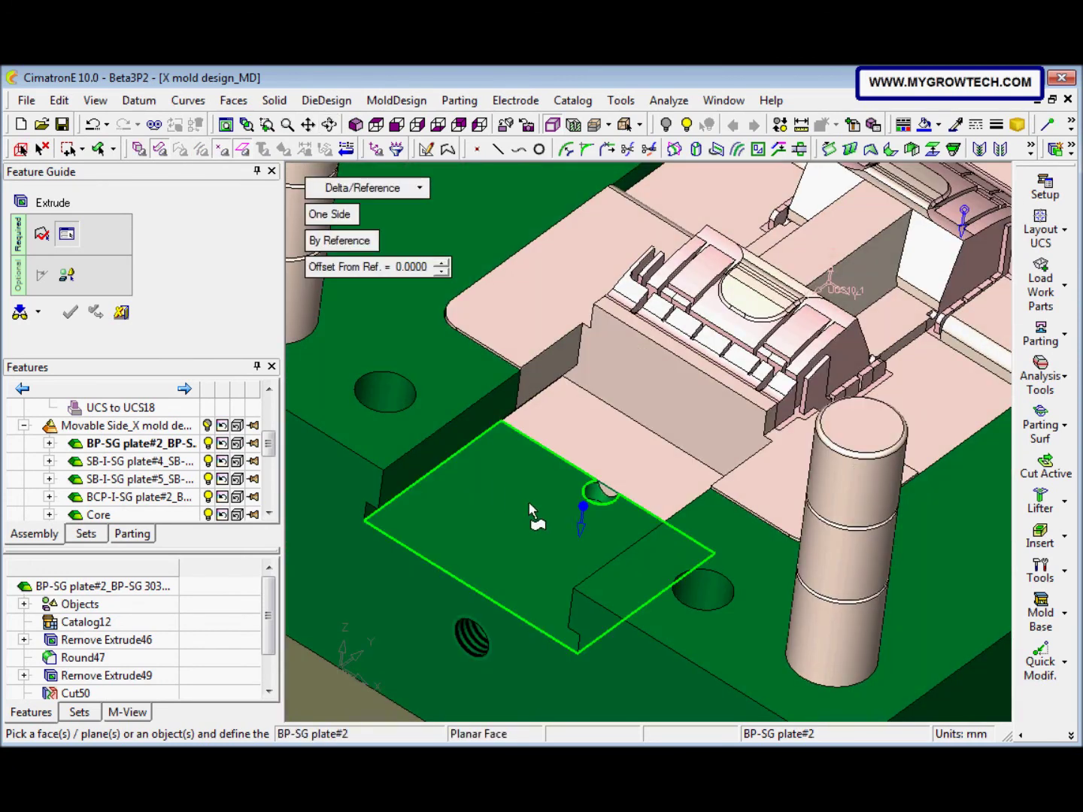
click(78, 385)
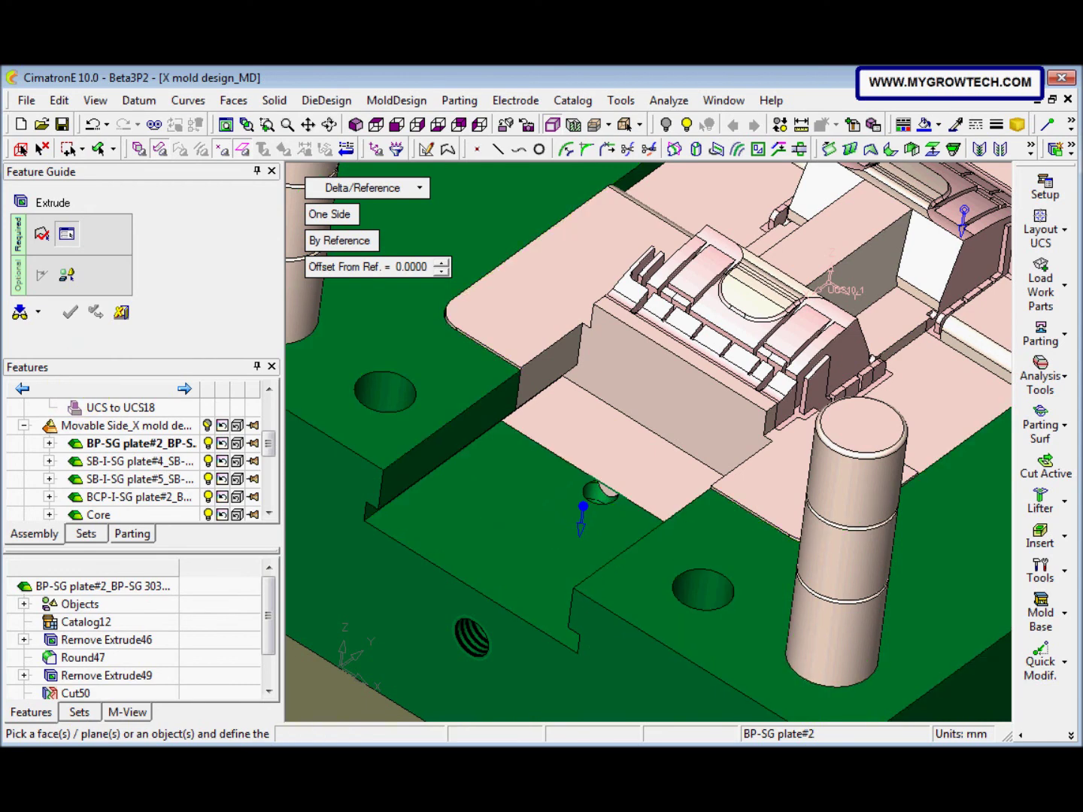
click(350, 243)
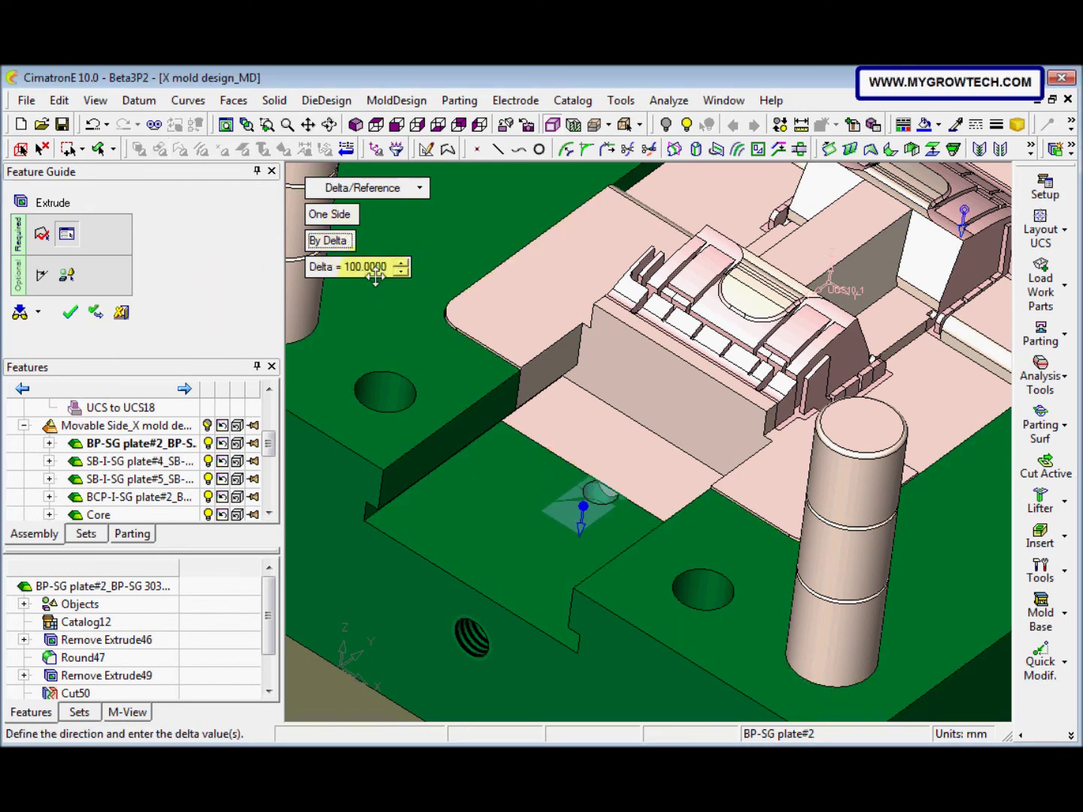
click(369, 273)
text(8)
key(Return)
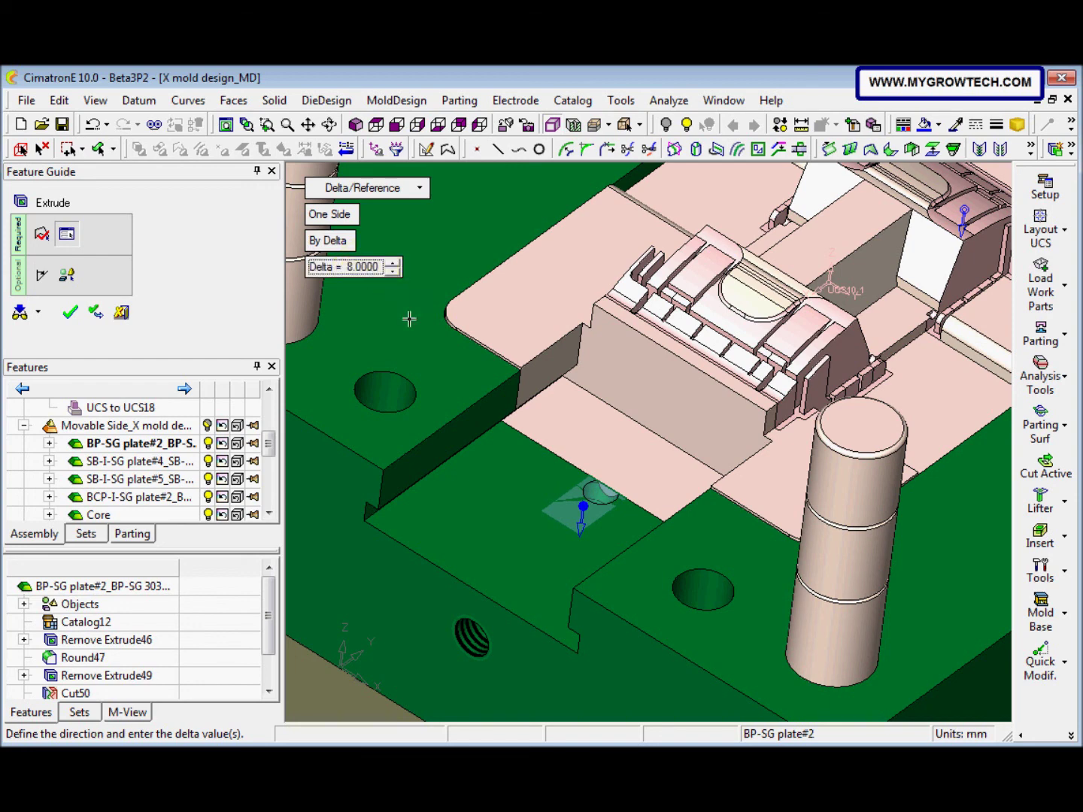
middle_drag(512, 447, 549, 515)
right_click(515, 506)
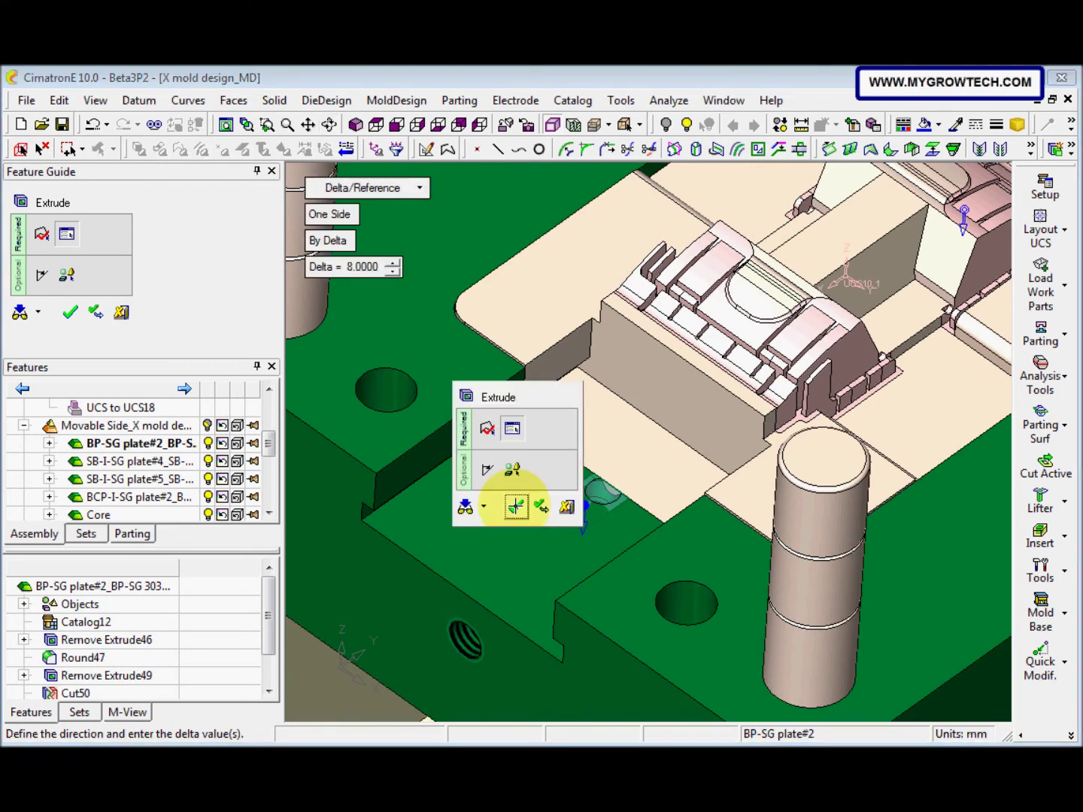
click(515, 506)
Step: Round the two vertical corner edges of the new pin clearance pocket with a 5 mm constant radius
middle_drag(535, 546, 549, 586)
click(274, 100)
click(303, 193)
middle_drag(513, 496, 459, 495)
click(457, 487)
middle_drag(457, 548, 493, 520)
click(494, 581)
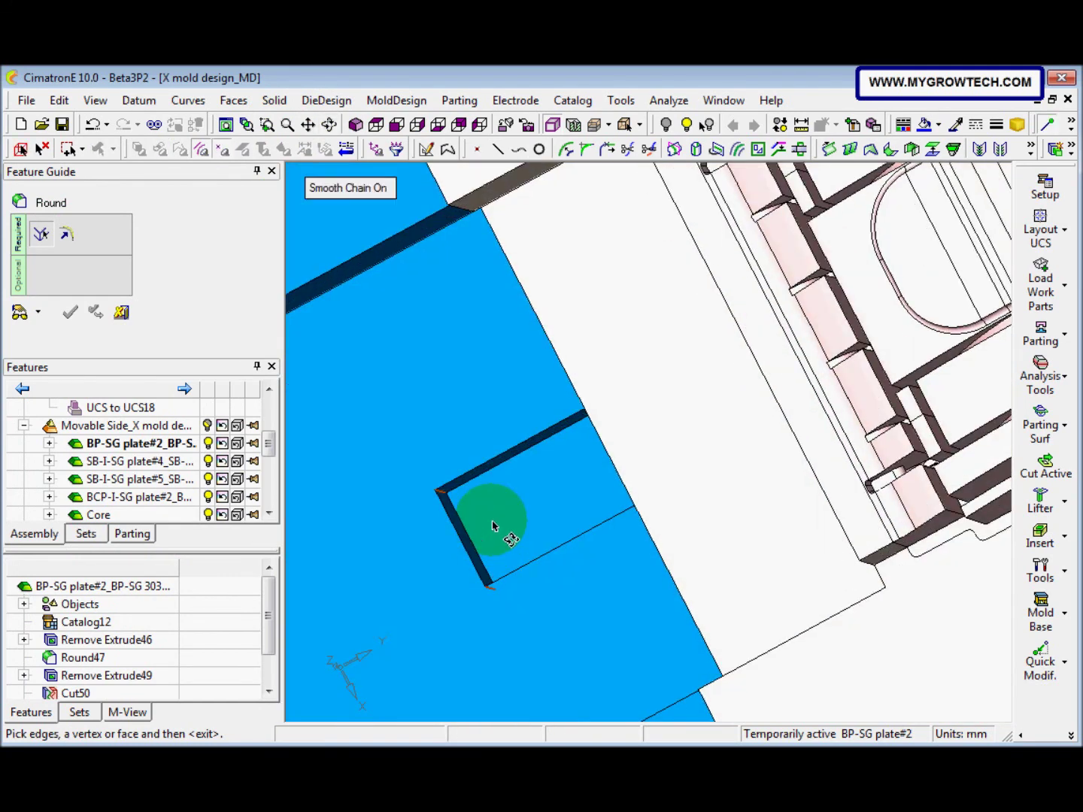
middle_click(497, 401)
ctrl+right_drag(544, 352, 498, 468)
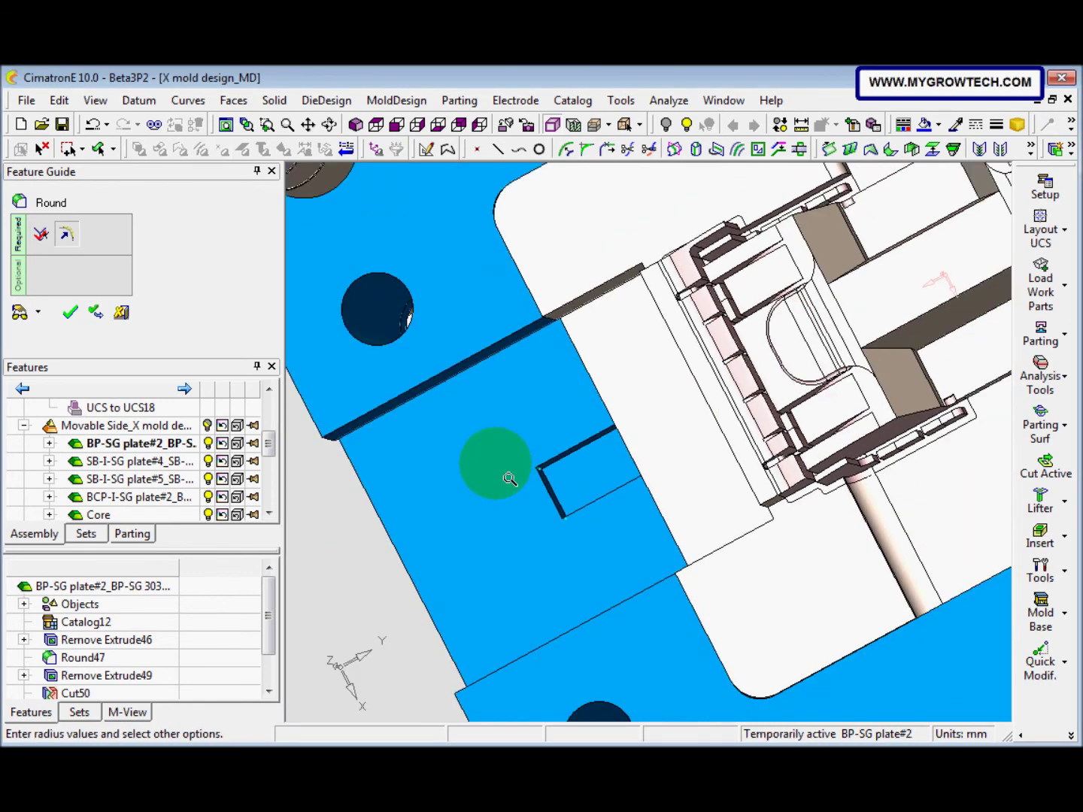
ctrl+drag(498, 467, 502, 445)
middle_drag(504, 450, 504, 449)
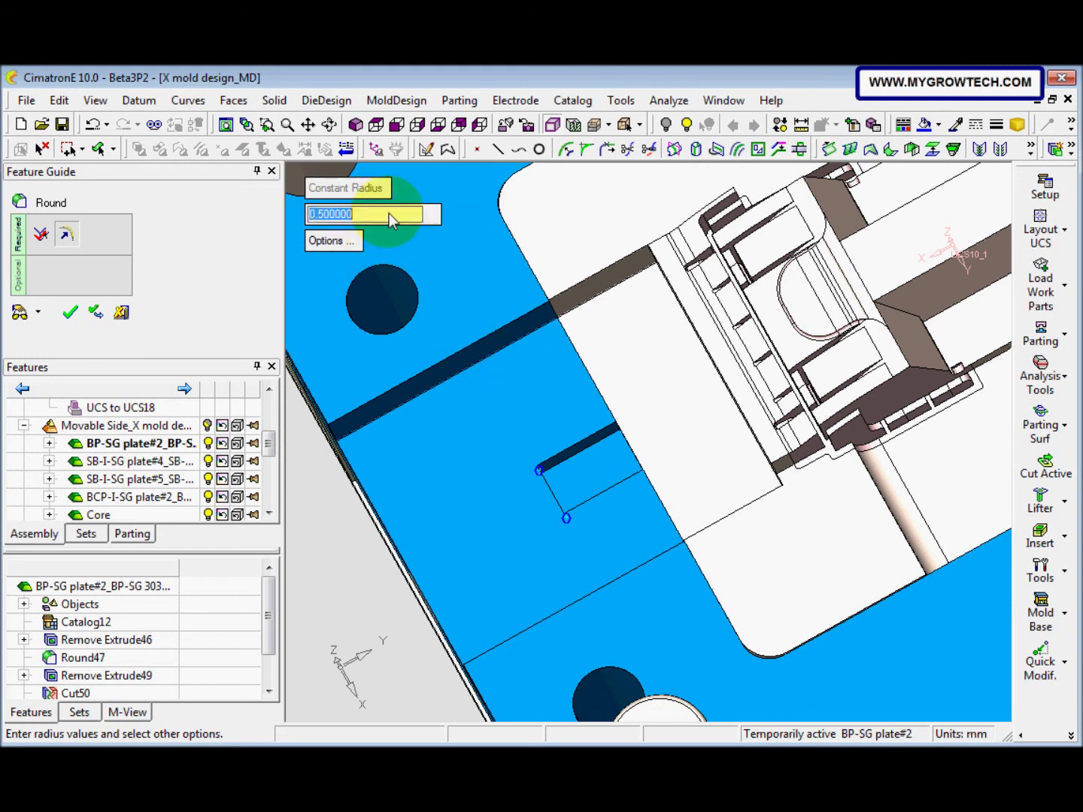
text(5)
key(Return)
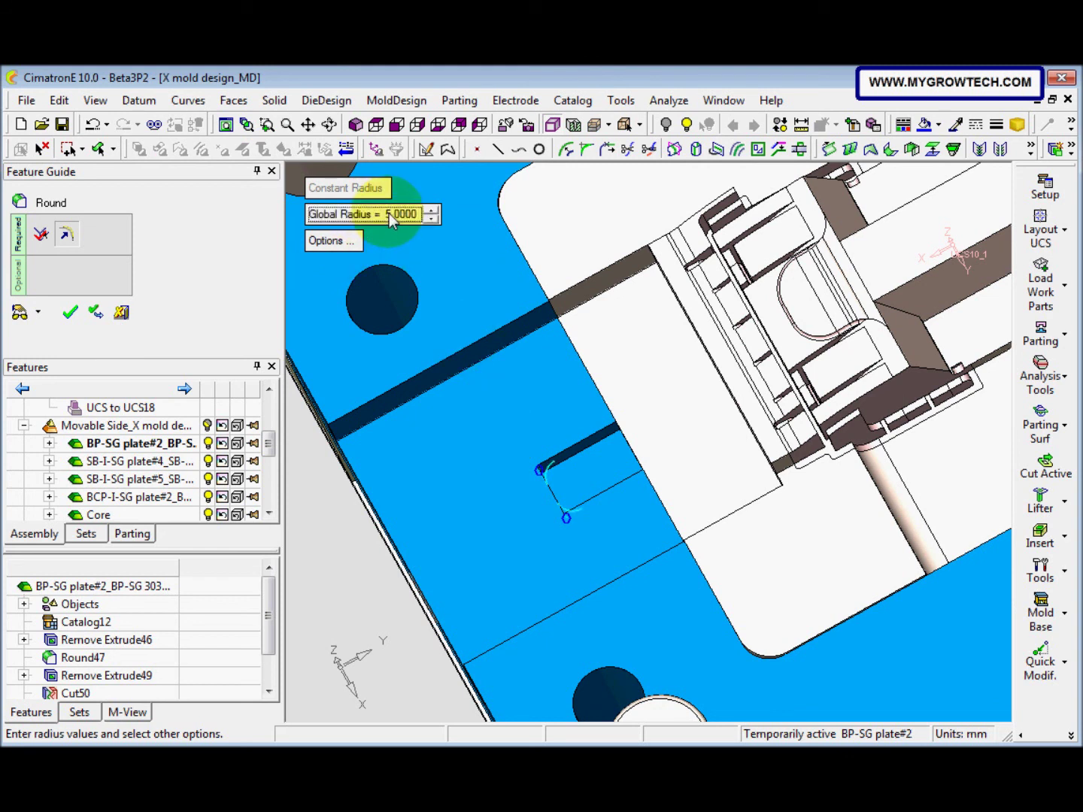
middle_drag(519, 515, 531, 559)
middle_click(507, 525)
click(509, 528)
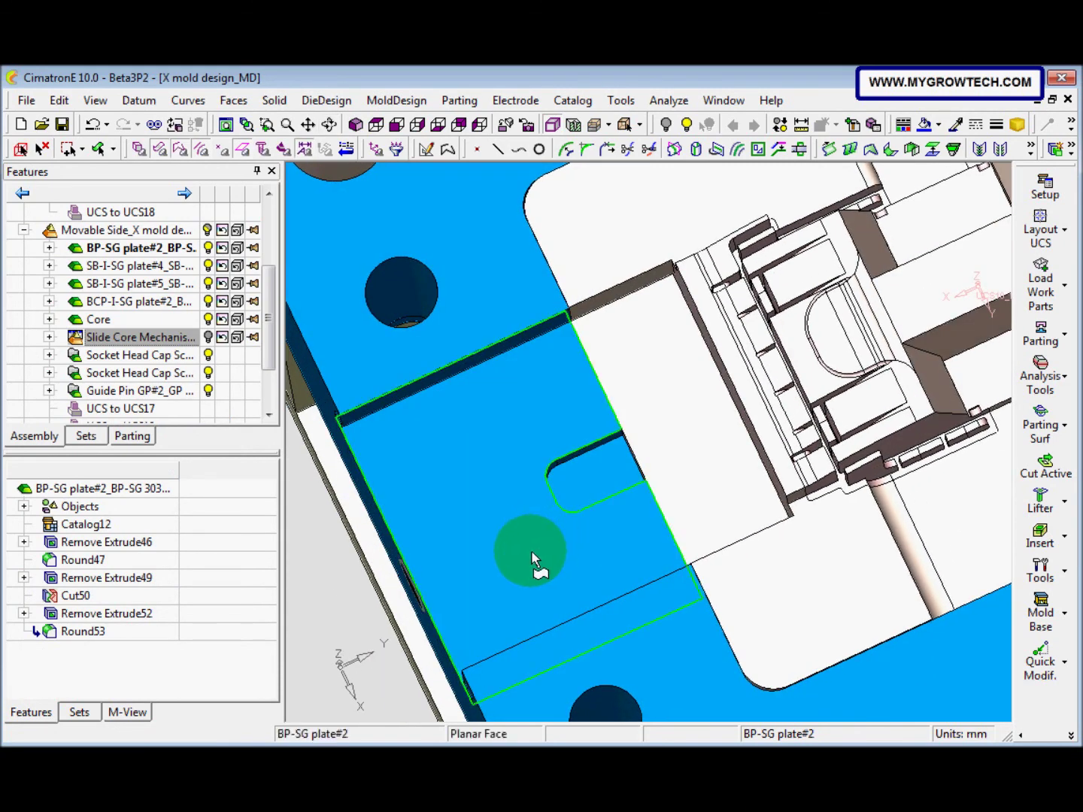